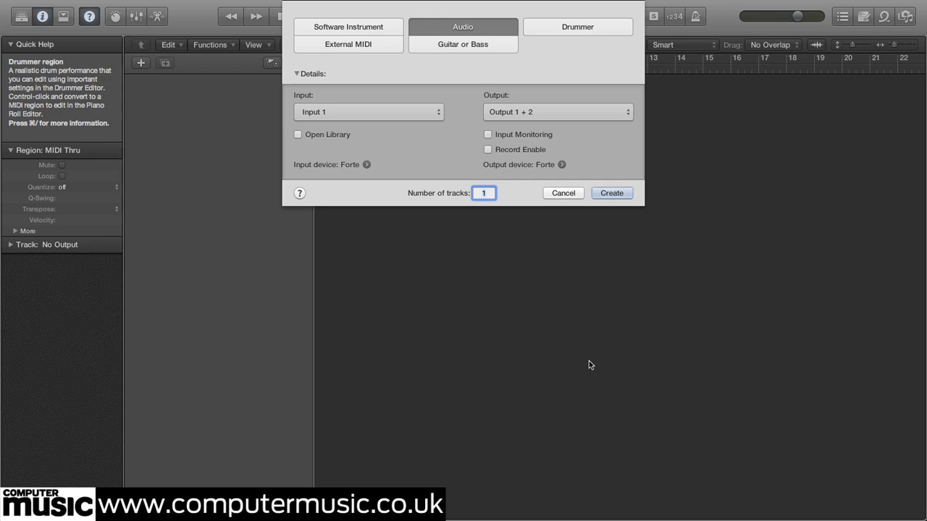
Step: Create a Drummer track routed to Output 1 + 2 and collapse the Quick Help section
left_click(569, 26)
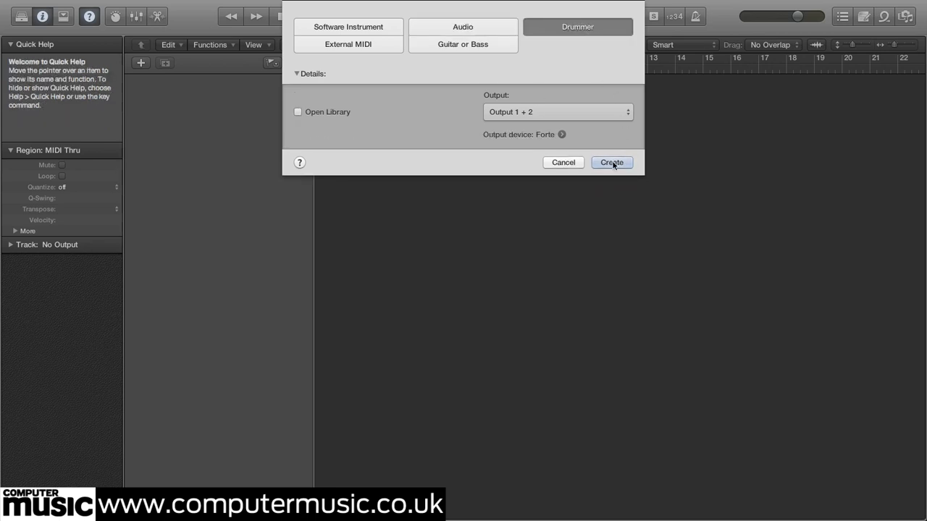
left_click(611, 163)
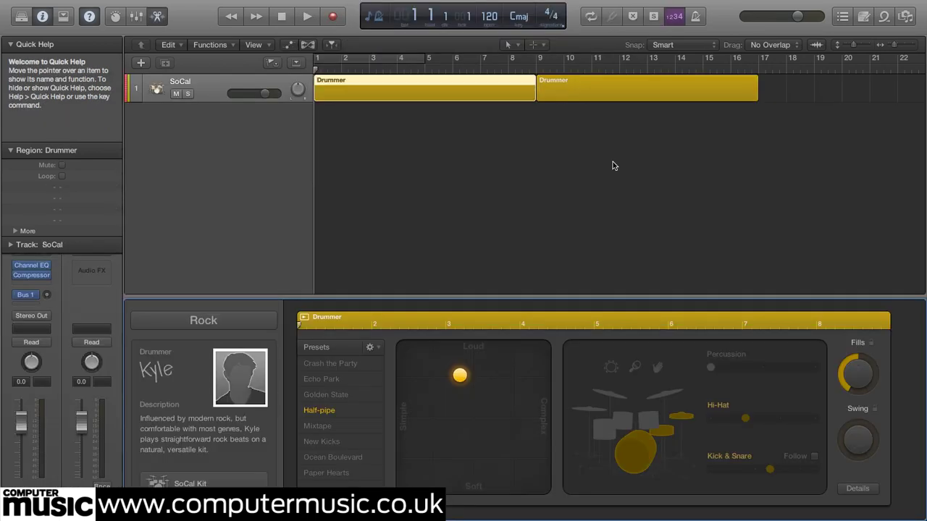
left_click(10, 44)
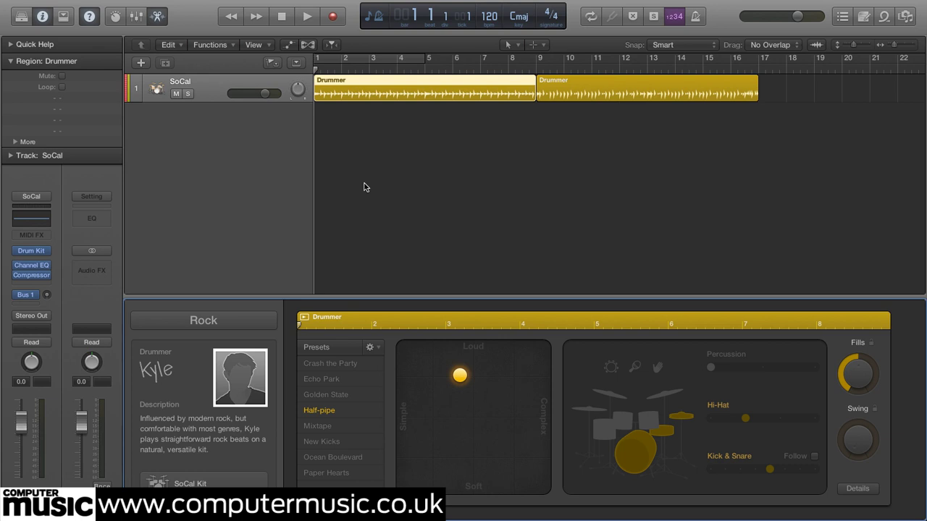
Step: Turn on cycle playback over the first Drummer region, spanning bars 1 to 9
left_click(605, 88)
left_click(498, 89)
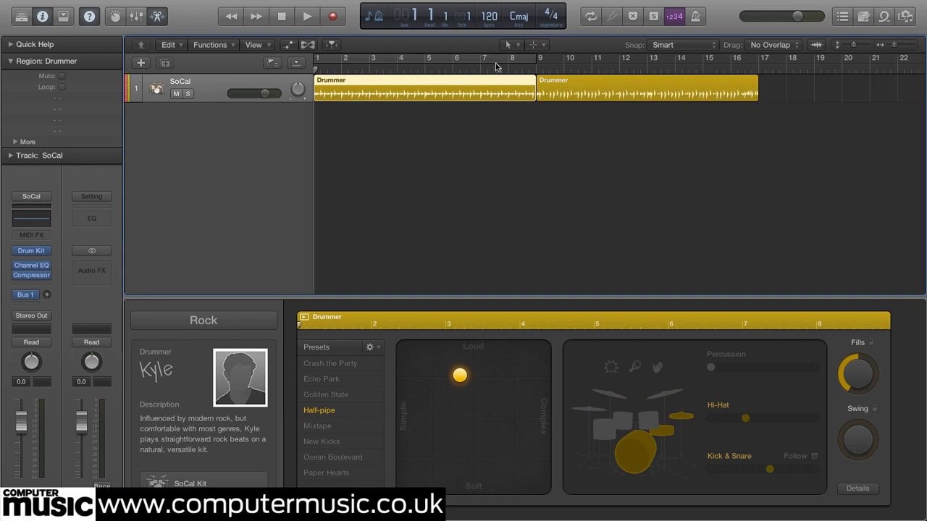
left_click(497, 63)
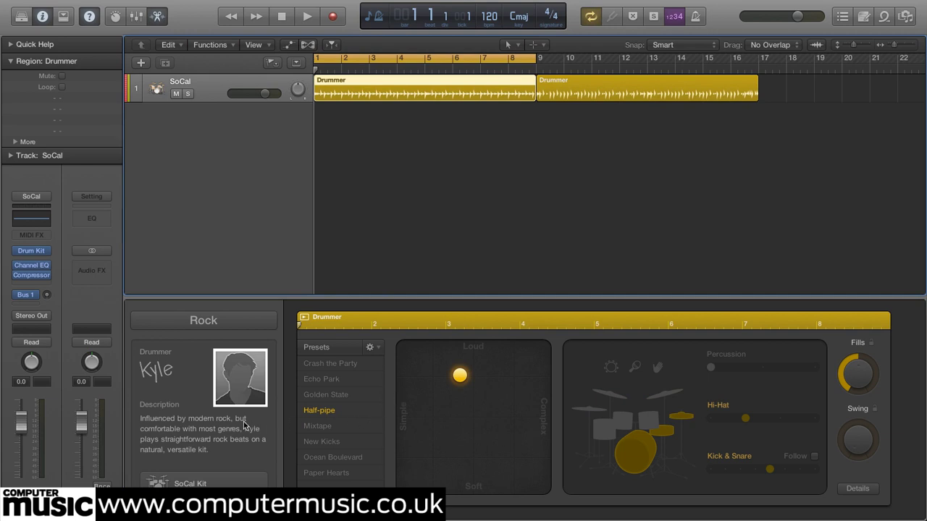
Step: View the SoCal Kit in Drum Kit Designer and close its window
left_click(190, 485)
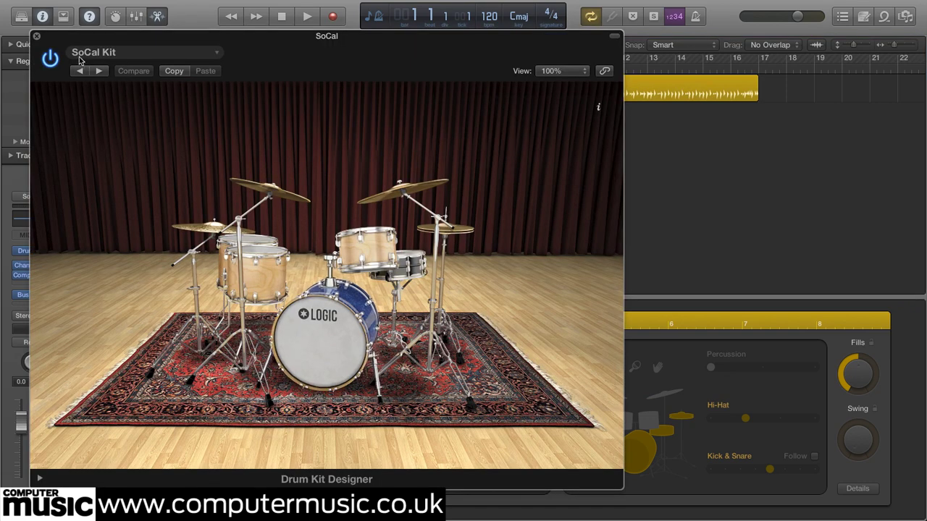
left_click(37, 36)
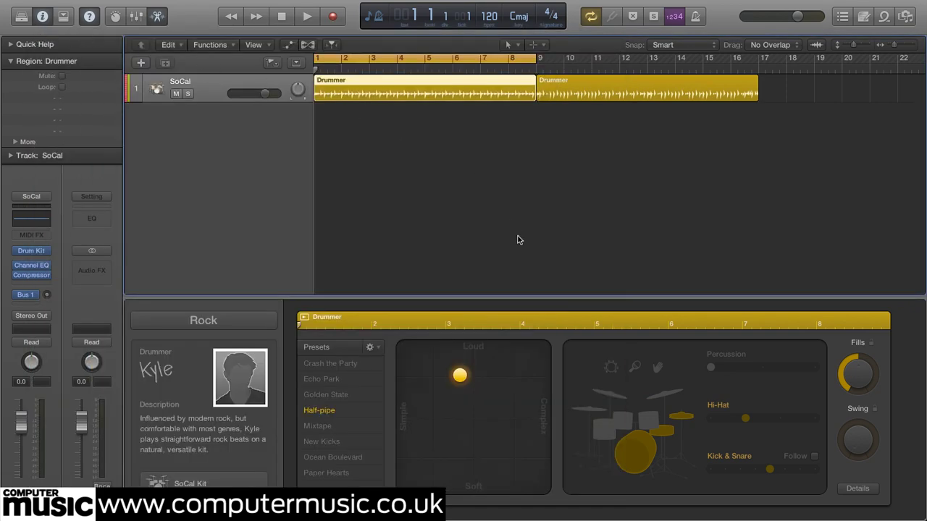
Step: Start playback and extend the cycle range over both Drummer regions, bars 1 to 17
key("space")
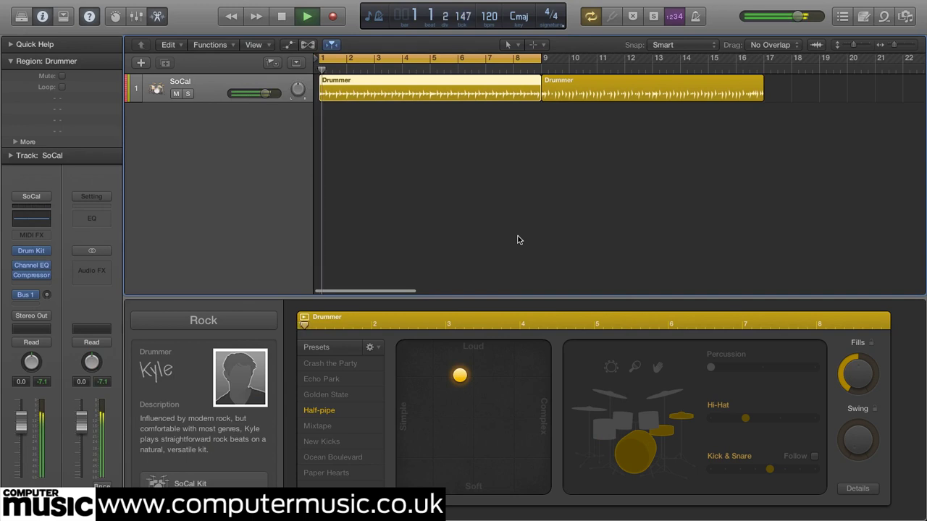
left_click(597, 87, "shift")
key("super+u")
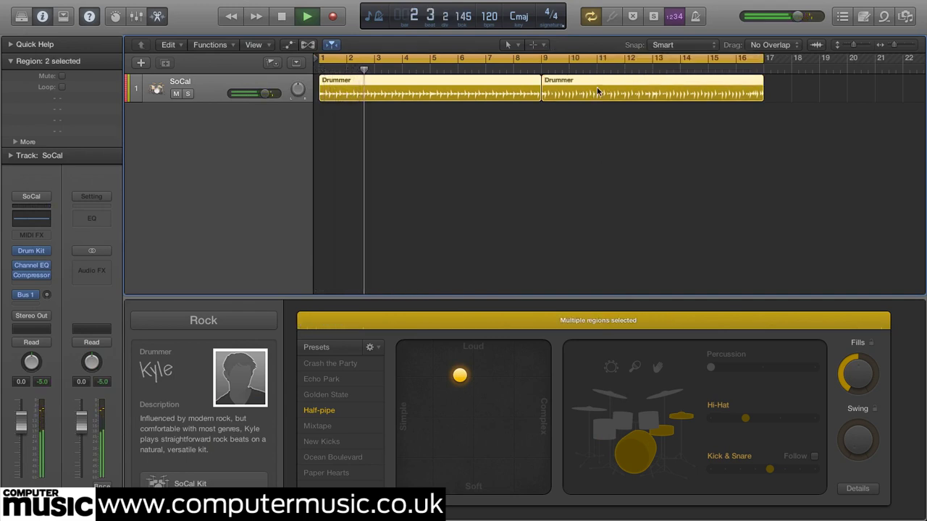
left_click(621, 147)
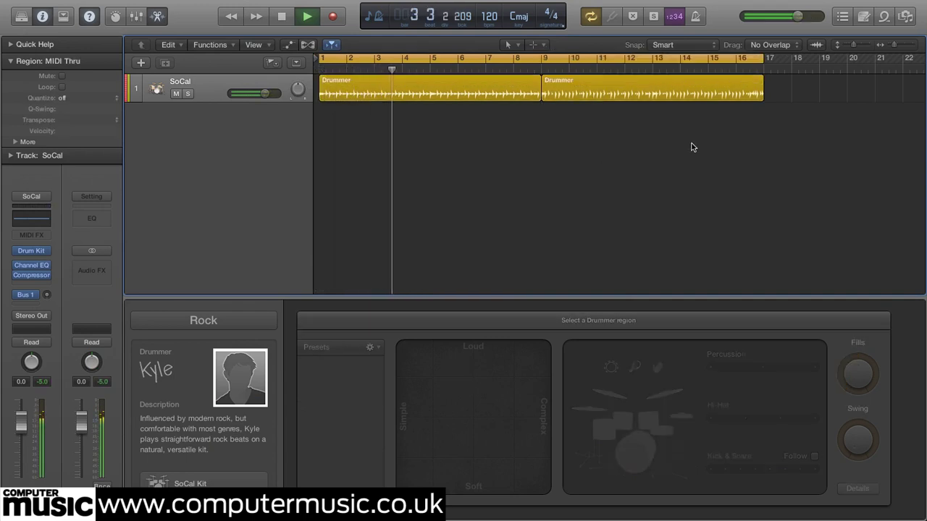
left_click_drag(761, 132, 306, 66)
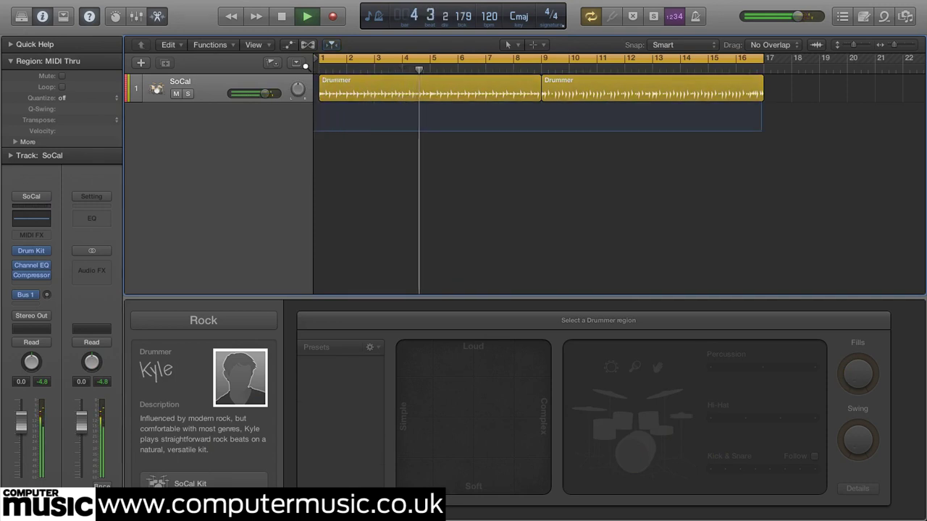
Step: Compare the Drummer Editor settings of the first and second regions during playback, and stop playback
left_click(382, 102)
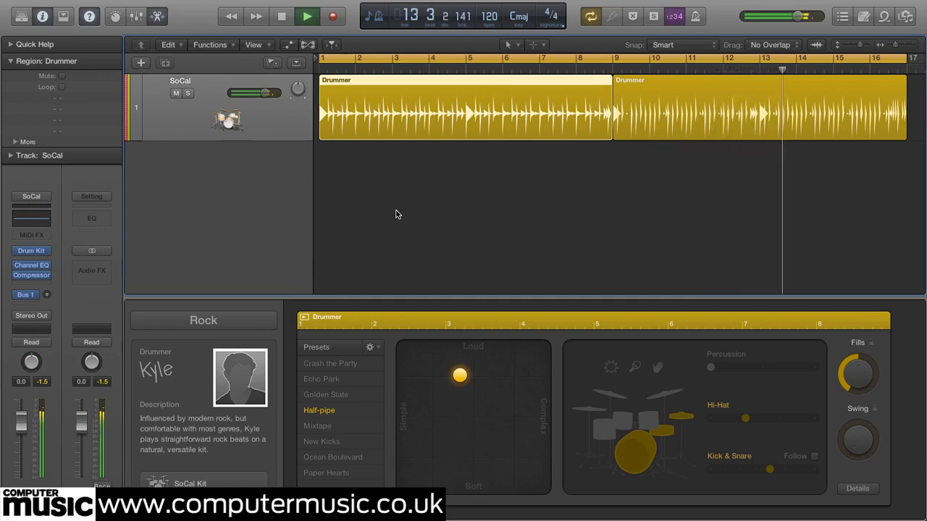
left_click(722, 113)
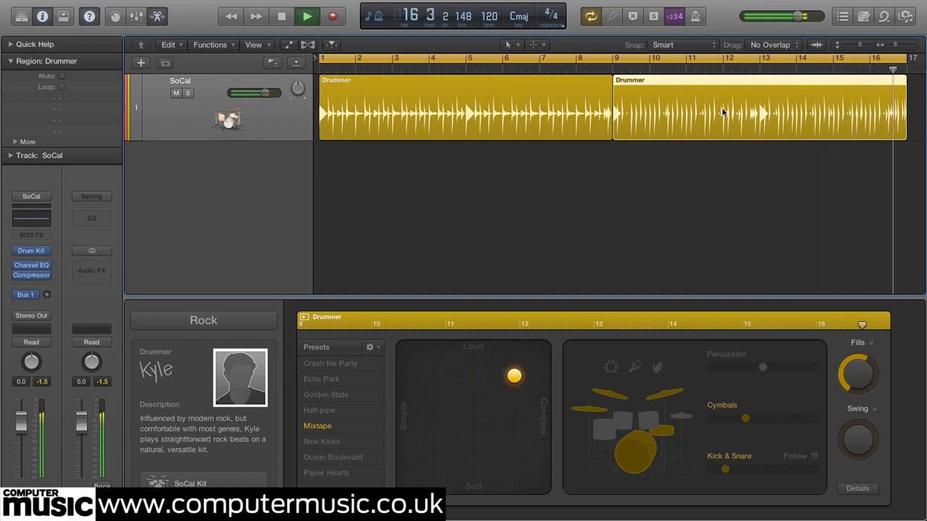
key("space")
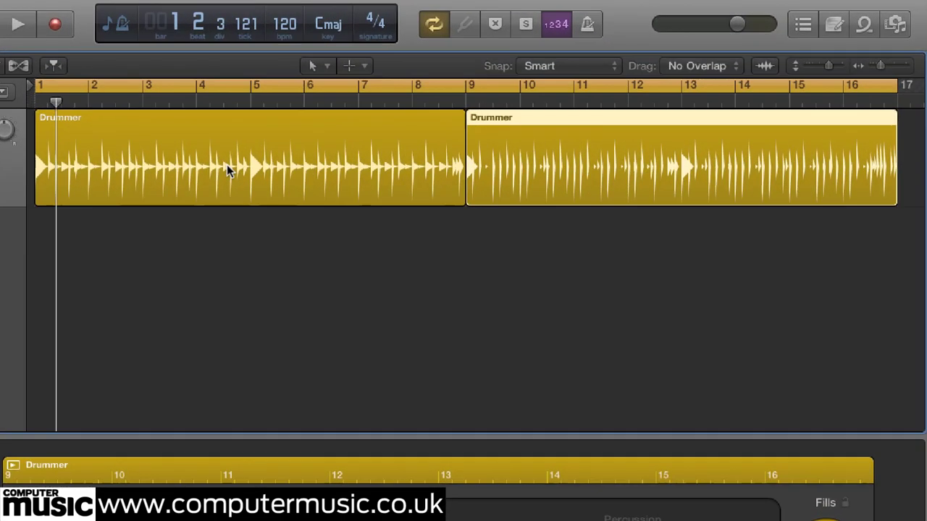
Step: Examine the drum hits drawn in the first Drummer region and around the start of the second at close range
left_click(449, 114)
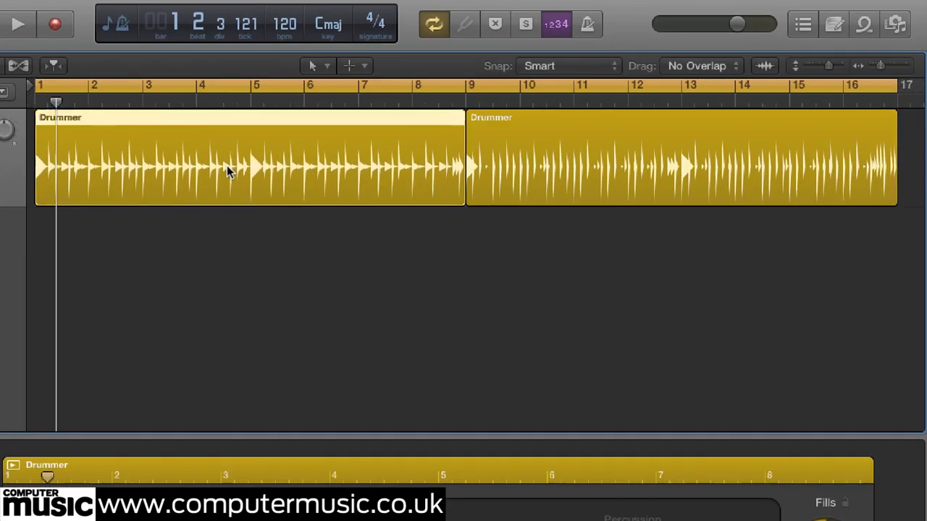
left_click_drag(325, 212, 208, 90)
scroll(511, 266, "right", 10)
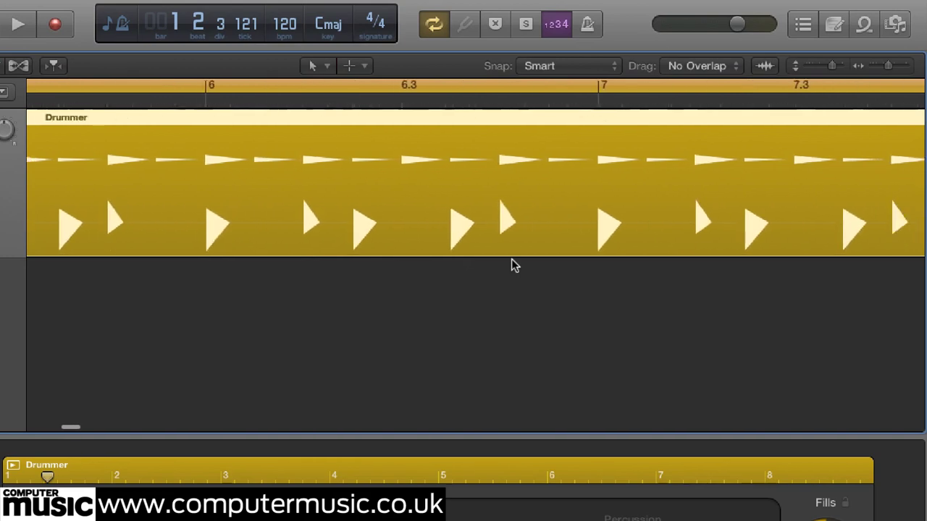
scroll(511, 266, "left", 10)
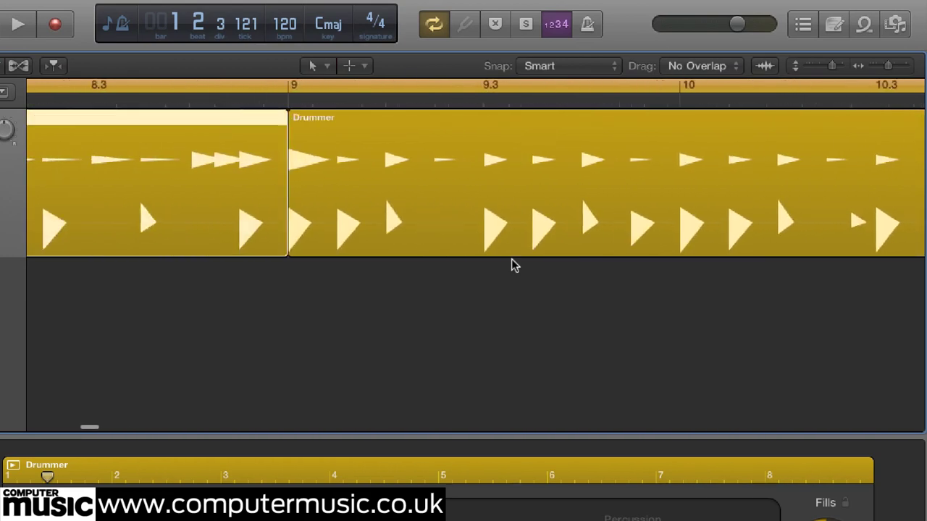
left_click(497, 319, "ctrl+alt")
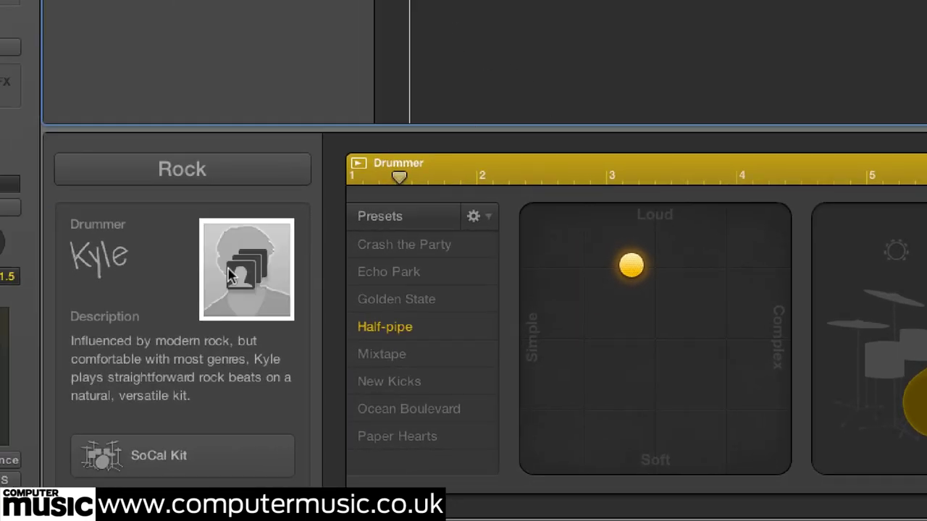
Step: Change the drummer to Nikki from the Alternative genre, accepting the replaced region settings, and play the result
left_click(283, 174)
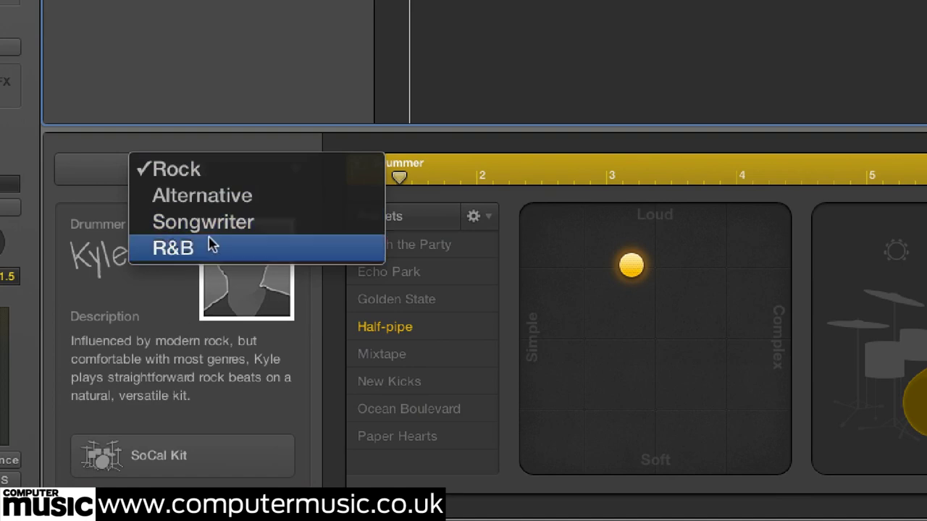
left_click(215, 206)
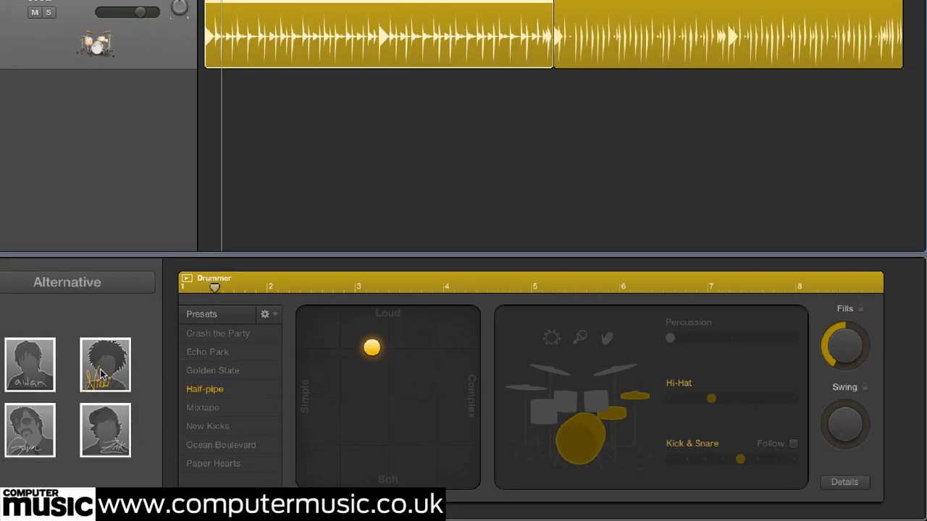
left_click(261, 289)
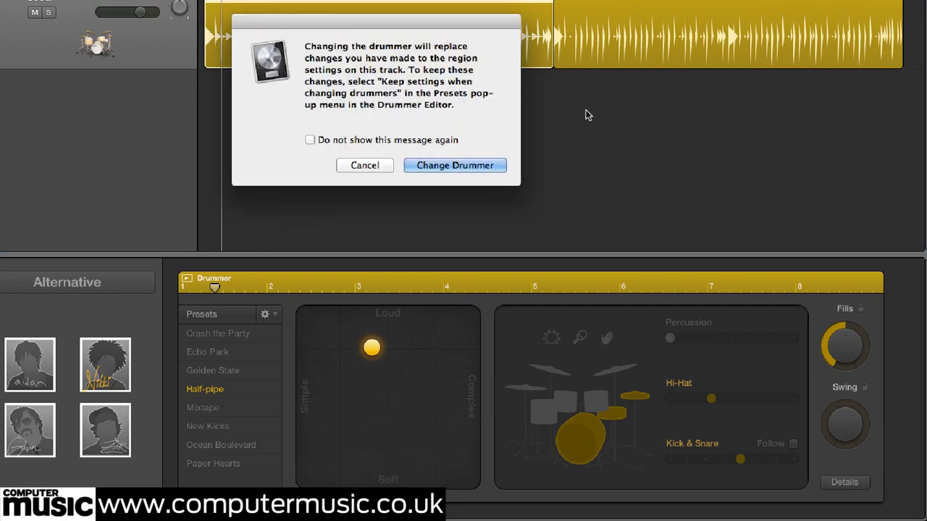
left_click(445, 167)
key("space")
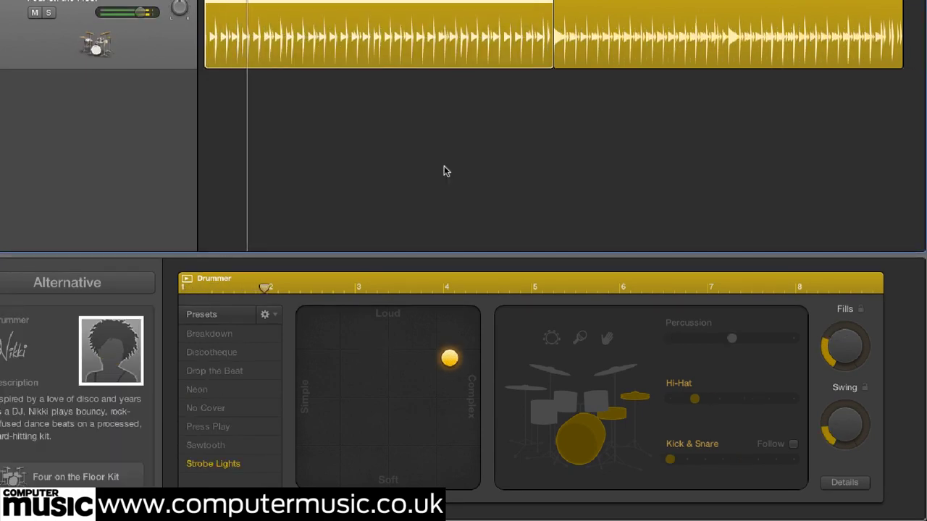
Step: Switch the track's drummer to Gavin in the Alternative genre and confirm the change
left_click(149, 362)
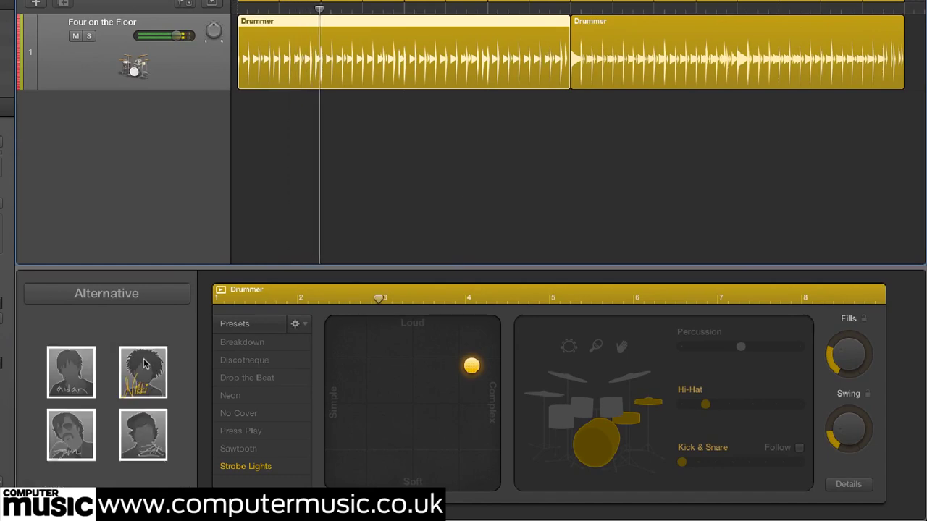
left_click(82, 430)
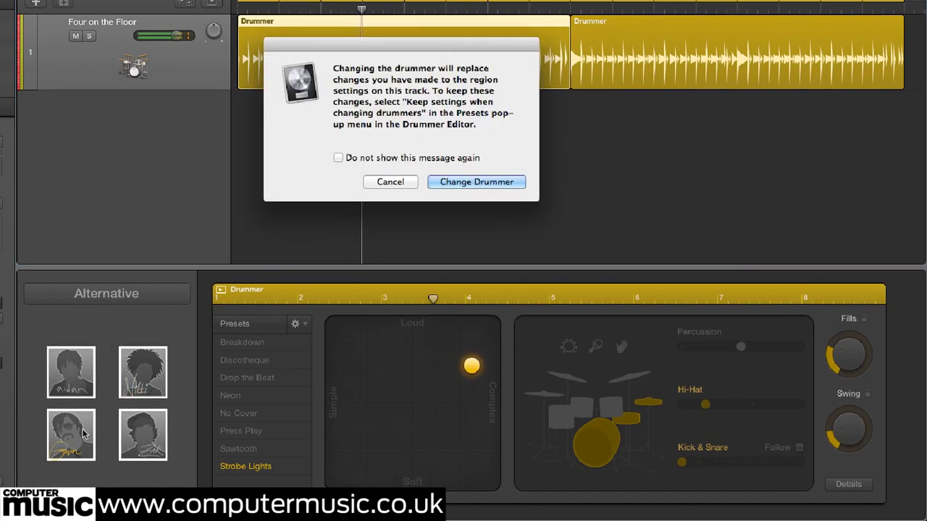
left_click(476, 182)
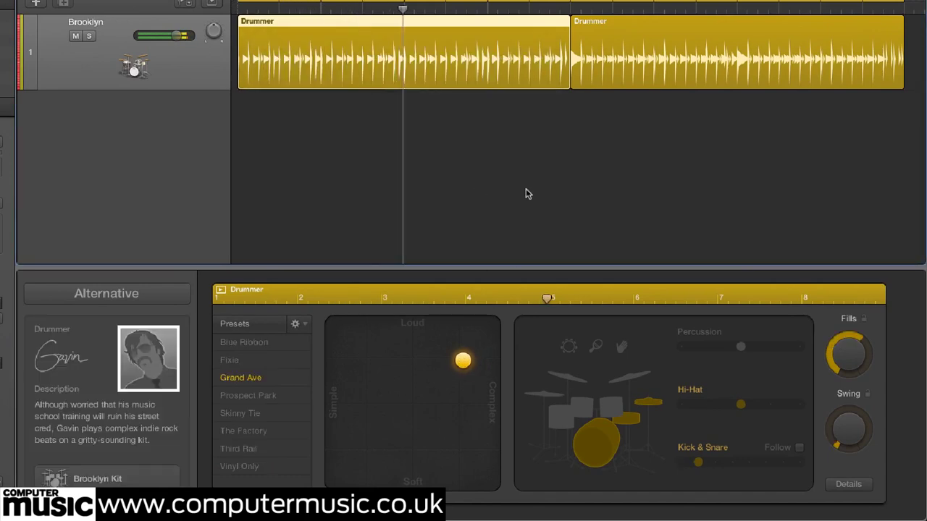
Step: Switch the track's drummer to Aidan in the Alternative genre and confirm the change
left_click(148, 358)
left_click(79, 376)
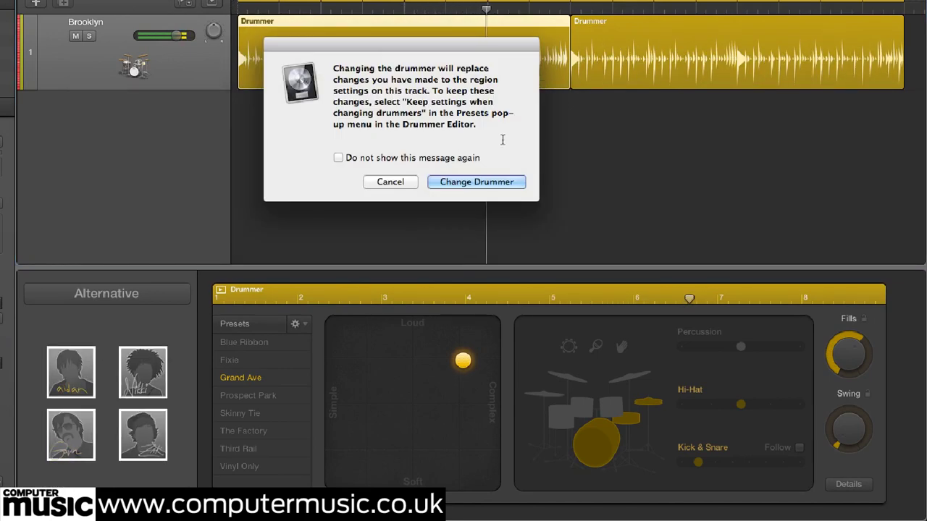
left_click(497, 181)
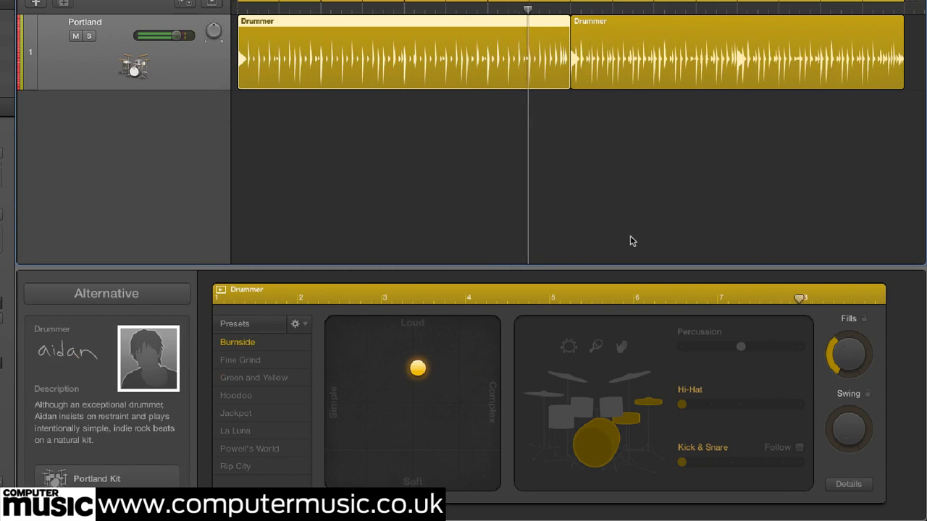
Step: Set the drummer genre to Songwriter and change the drummer to Darcy, confirming the replacement
left_click(183, 294)
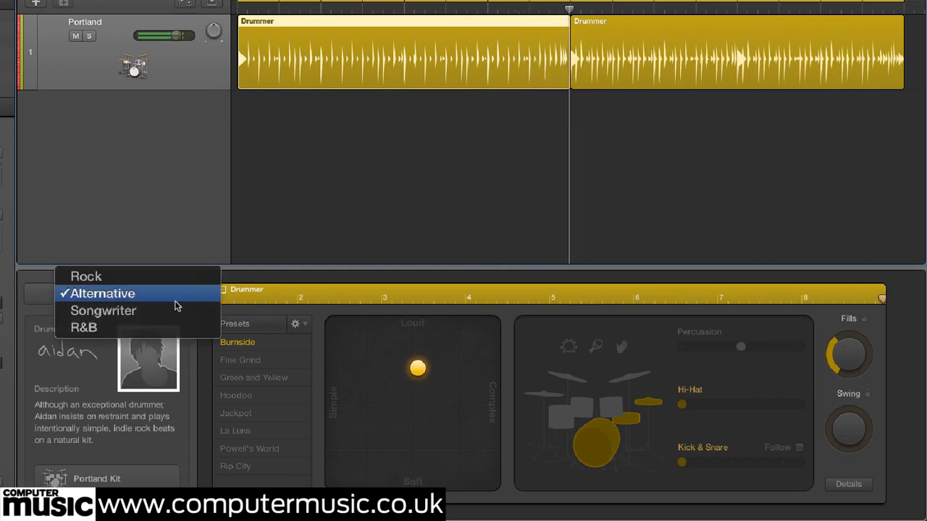
left_click(181, 310)
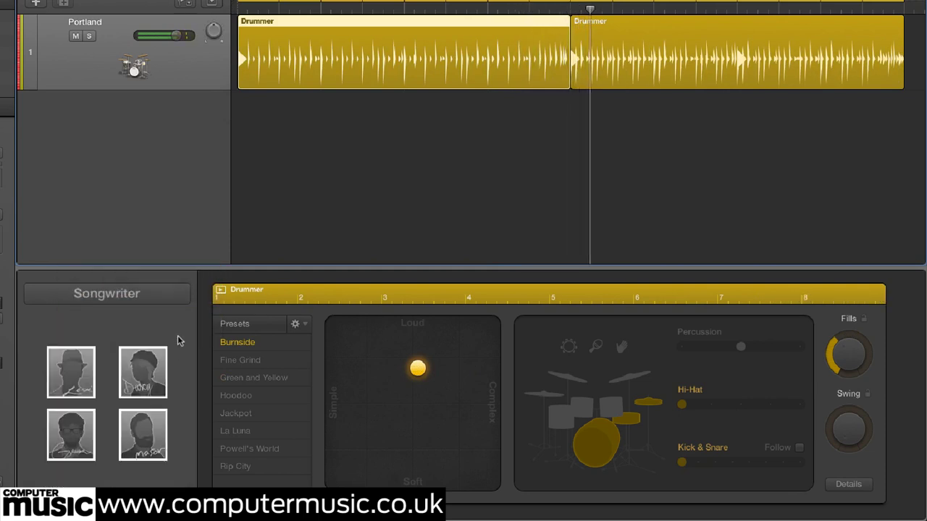
left_click(142, 372)
left_click(487, 181)
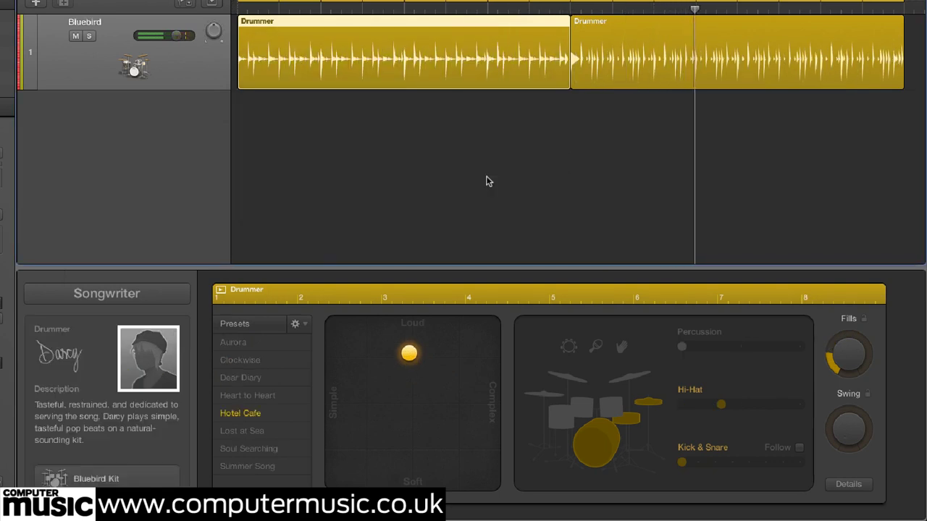
Step: Replace the current drummer with Graham from the Songwriter genre and confirm the change
left_click(137, 362)
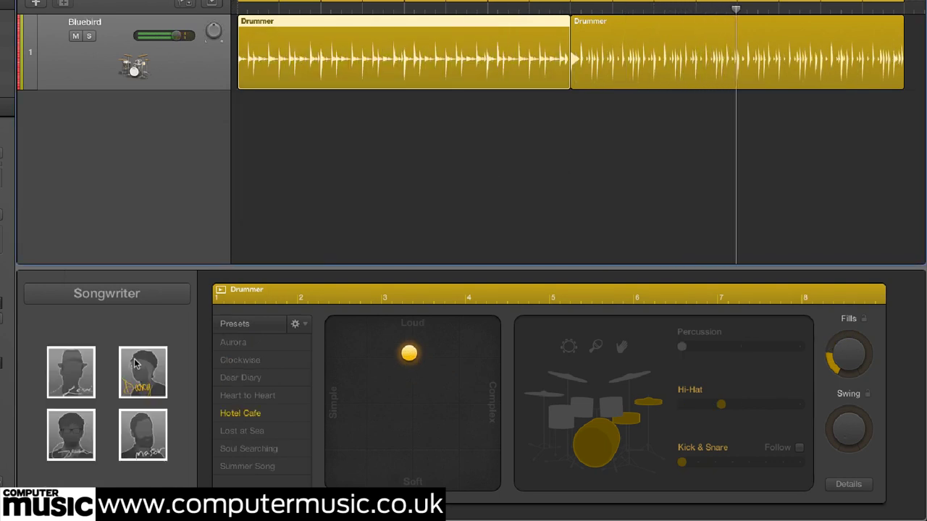
left_click(71, 434)
left_click(444, 182)
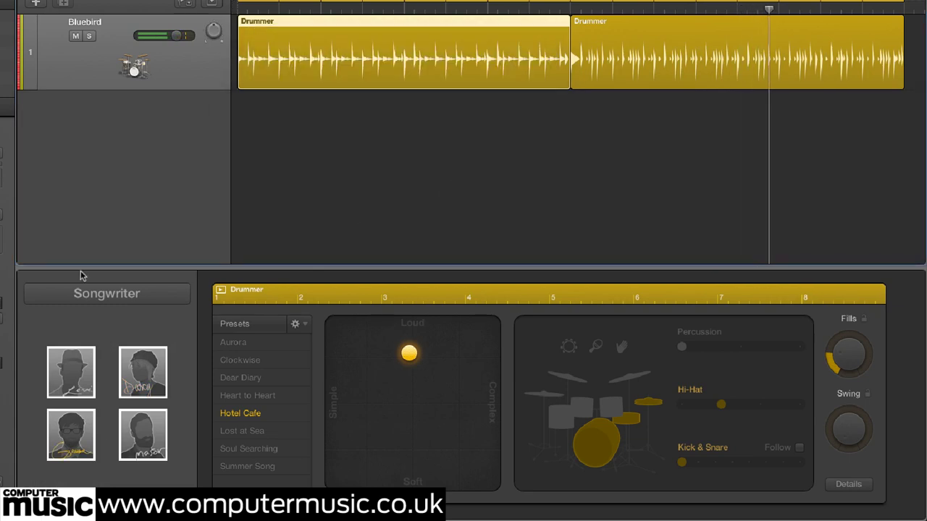
Step: Set the drummer genre to R&B and switch the track's drummer to Rose, confirming the change
left_click(178, 297)
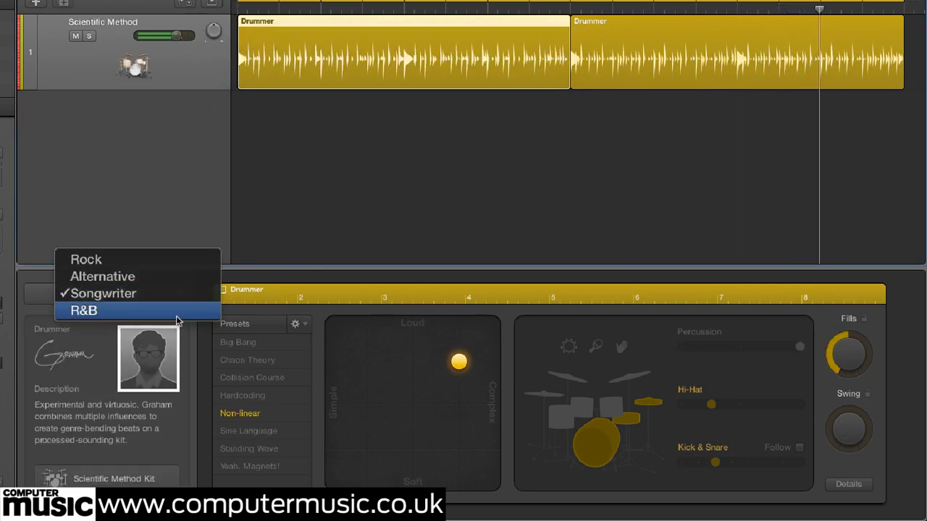
left_click(175, 311)
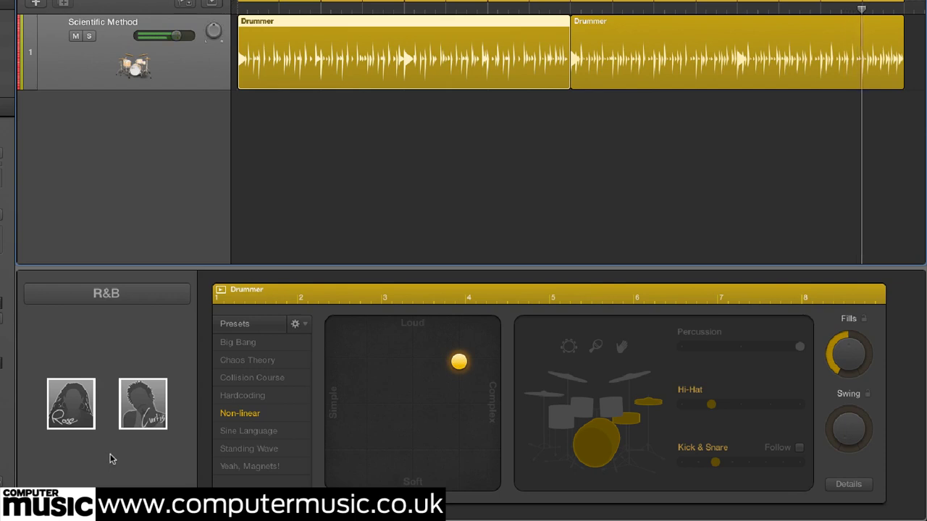
left_click(73, 416)
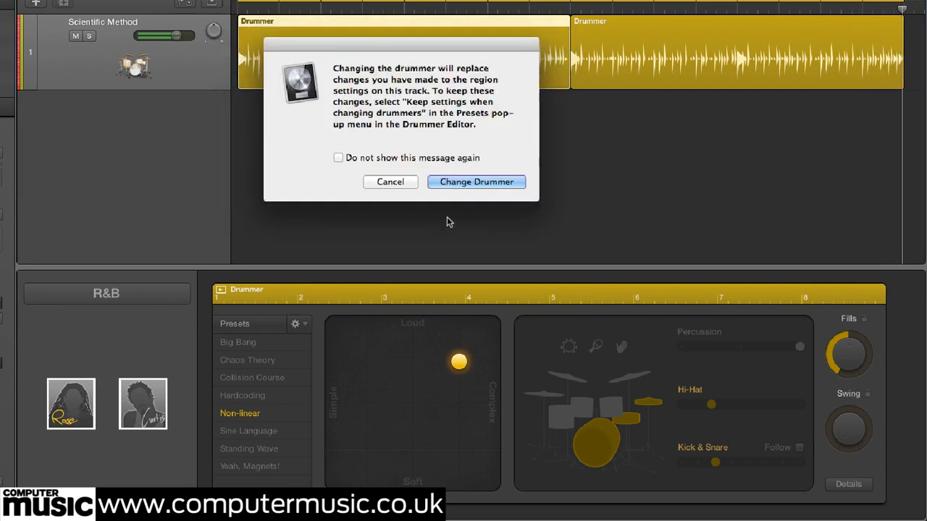
left_click(452, 181)
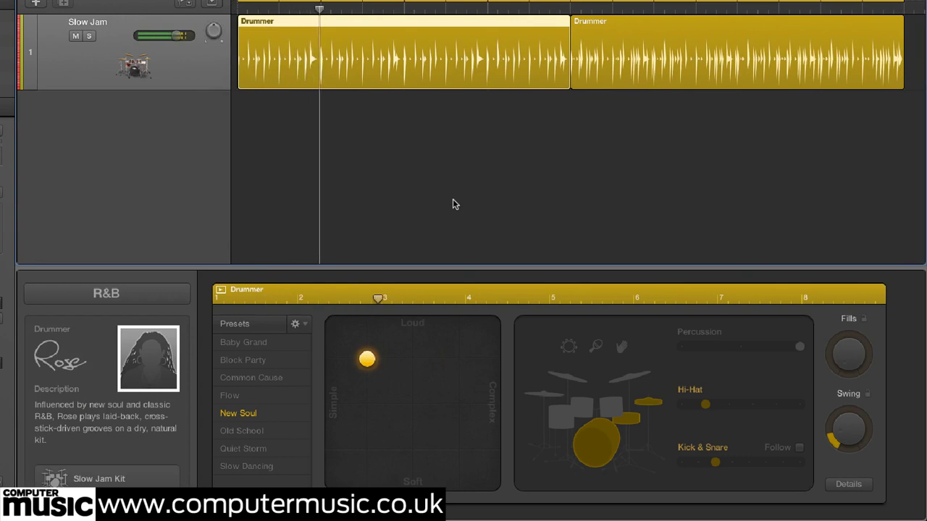
Step: Switch the track's drummer to Curtis in the R&B genre and confirm the change
left_click(148, 358)
left_click(151, 418)
key("Return")
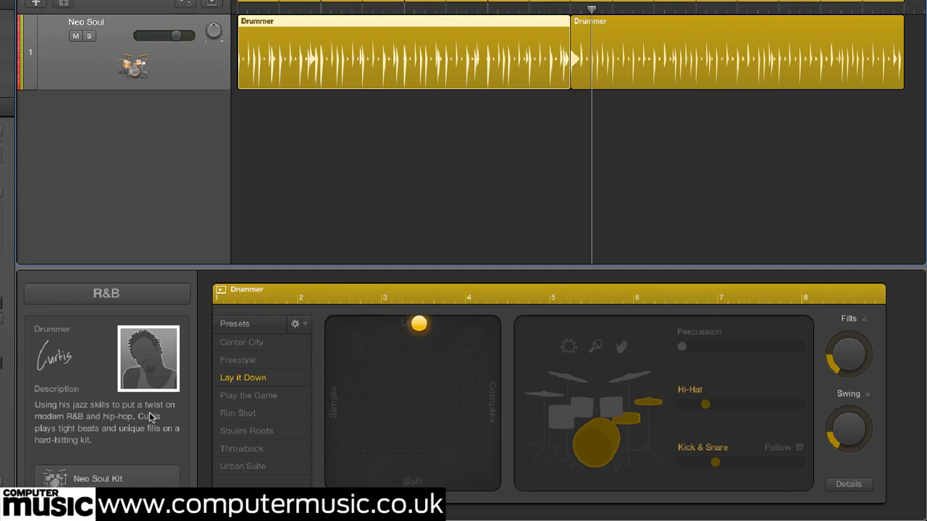
Step: Return the drummer genre to Songwriter and change the drummer to Darcy, confirming the replacement
mouse_move(151, 355)
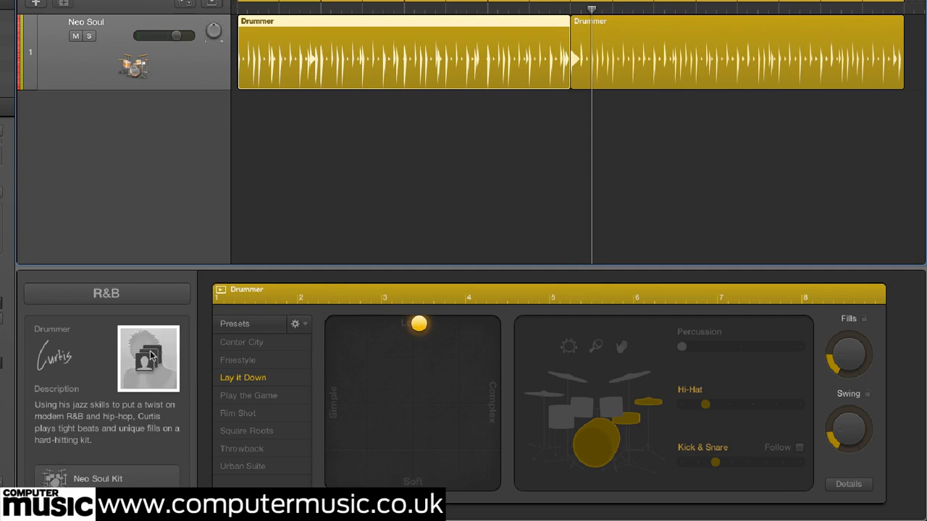
left_click(175, 292)
left_click(175, 276)
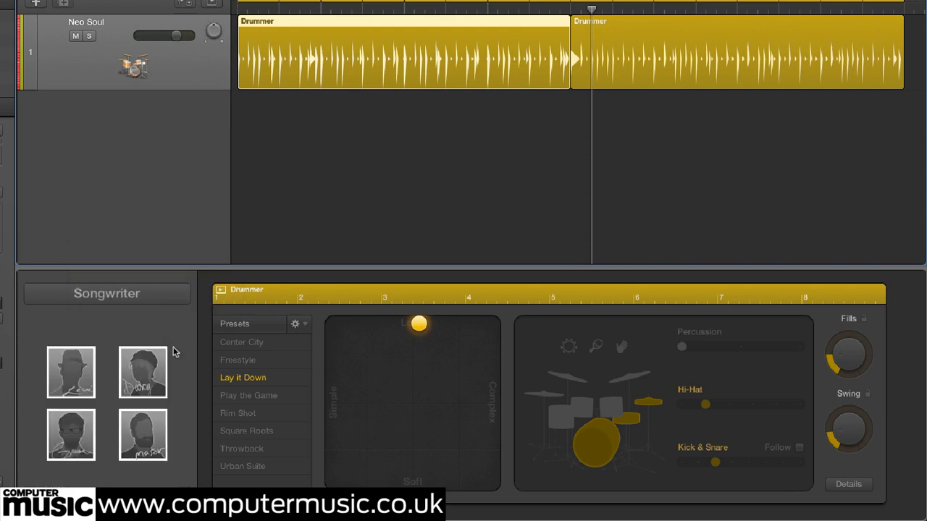
left_click(142, 371)
left_click(474, 182)
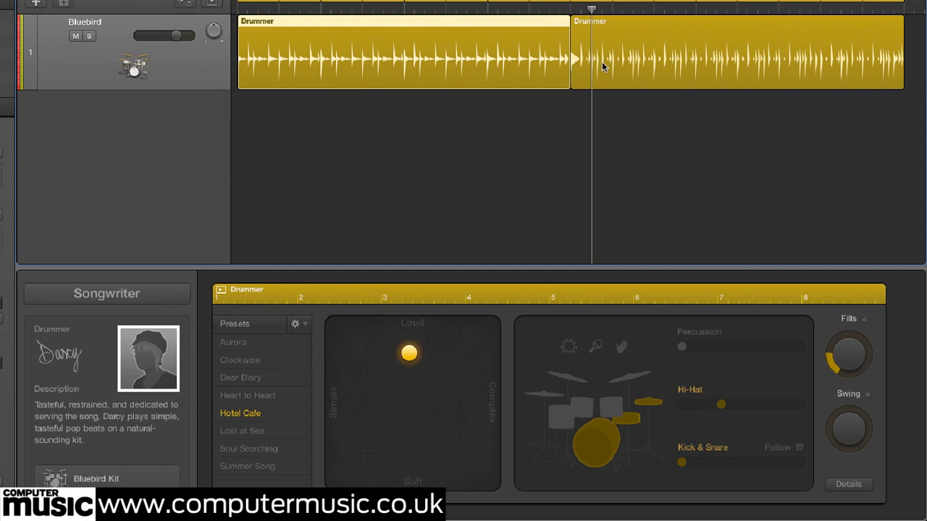
Step: Compare the Drummer Editor settings of the two regions by alternating between them, ending with the first region selected
left_click(601, 61)
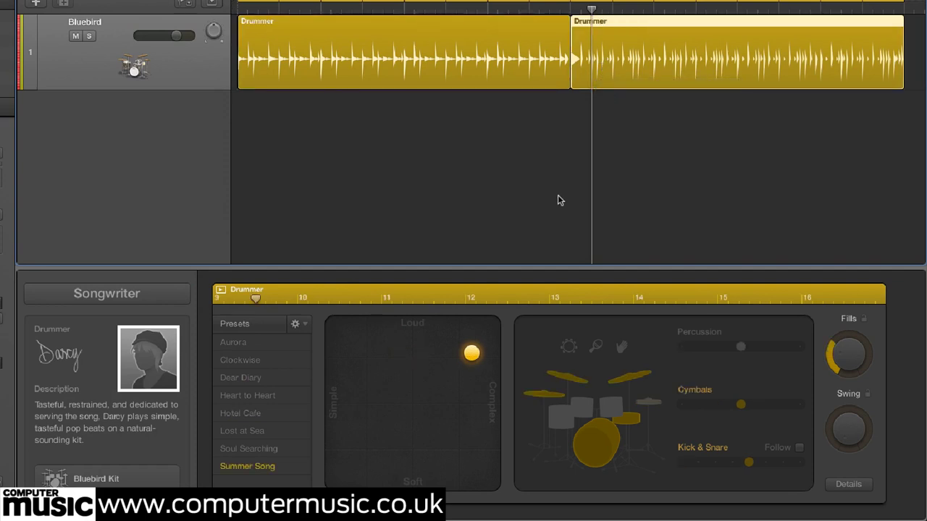
left_click(477, 70)
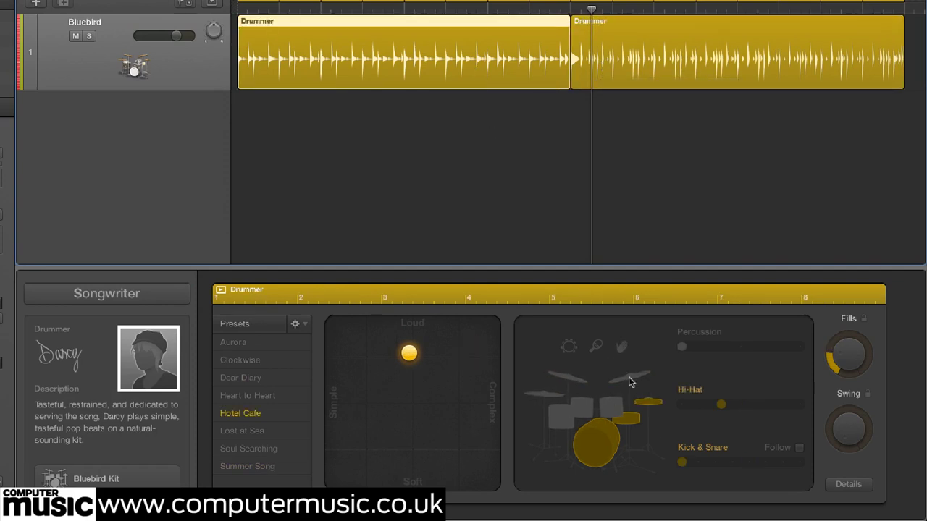
left_click(653, 52)
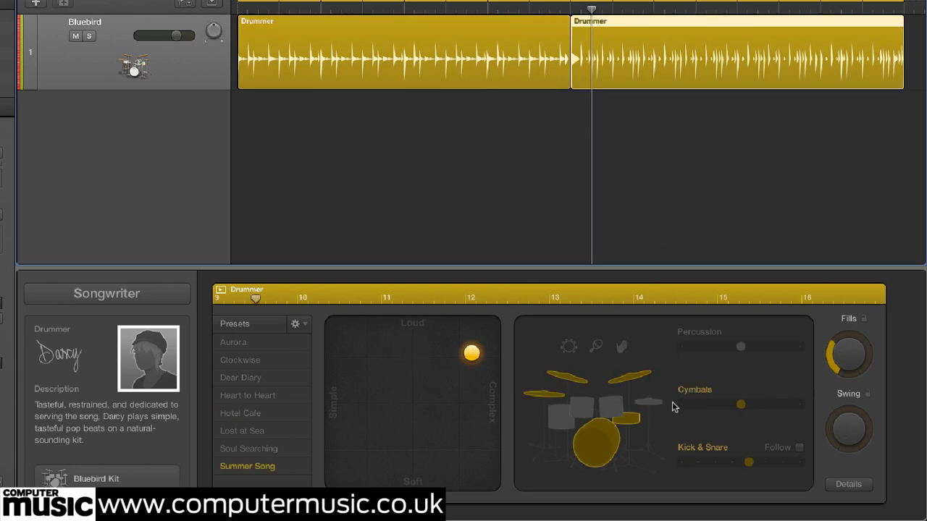
left_click(472, 41)
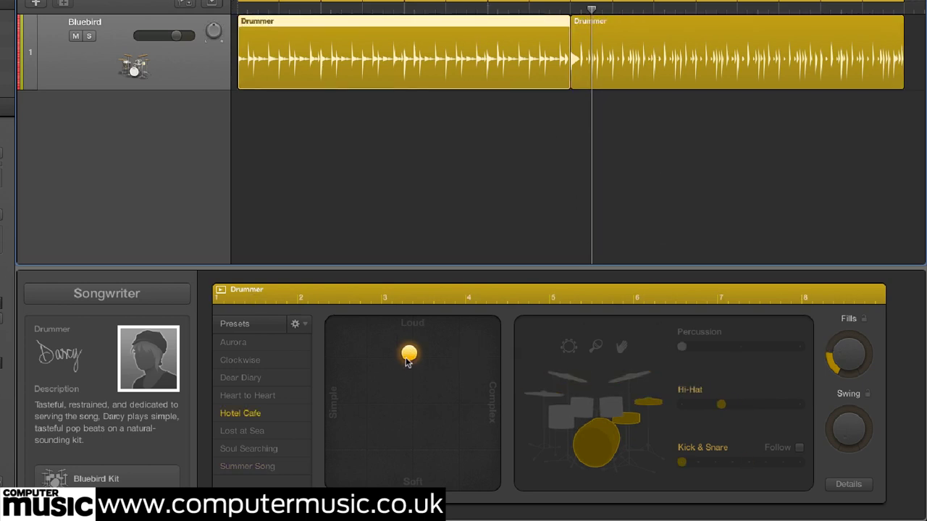
Step: Play the first region from the start while moving the XY pad puck through complex, soft, loud and simple areas, settling it near the centre
key("Return")
key("space")
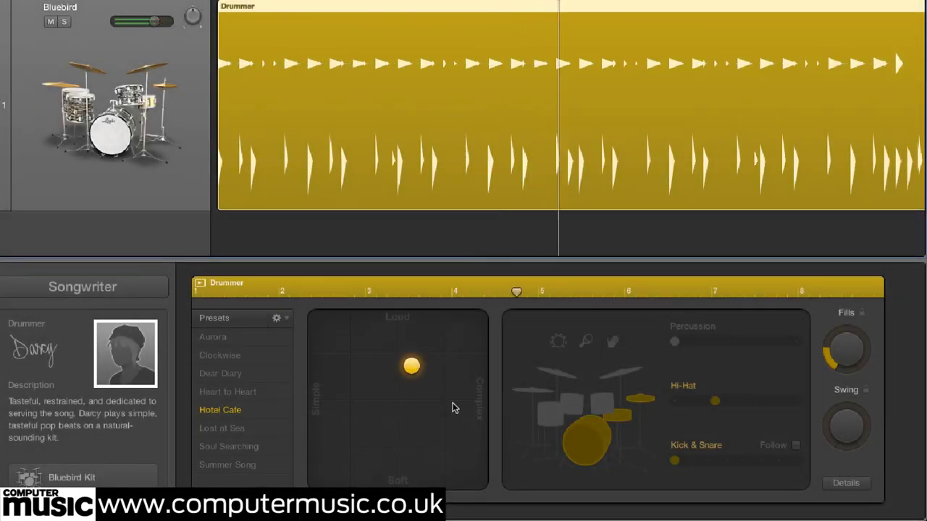
left_click(464, 401)
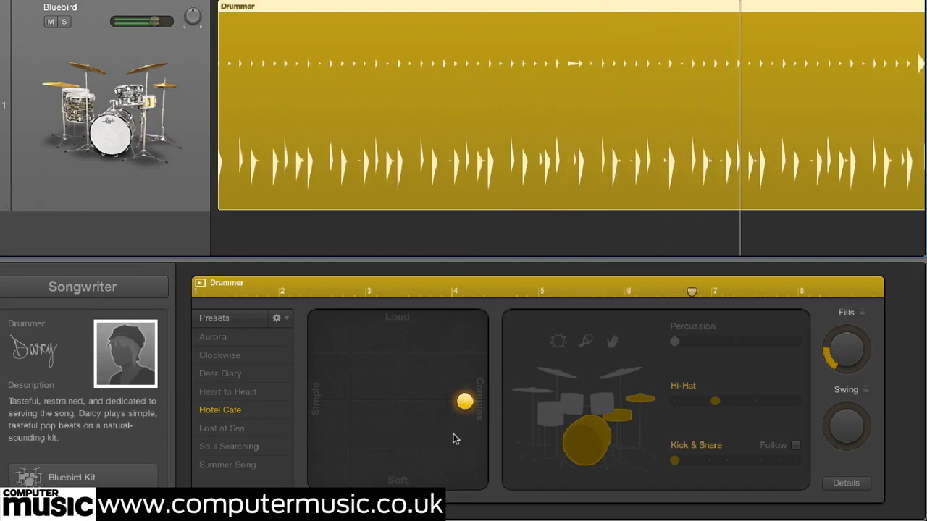
left_click(464, 471)
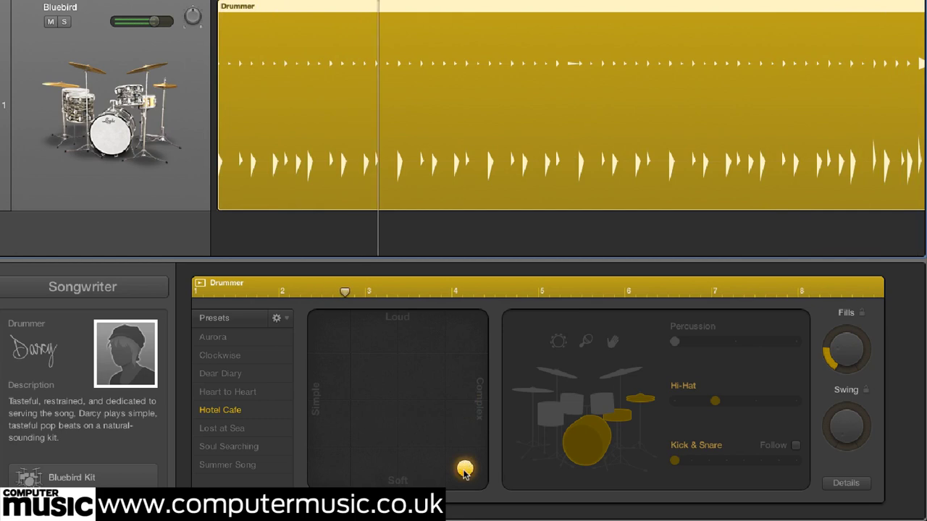
left_click_drag(464, 469, 473, 271)
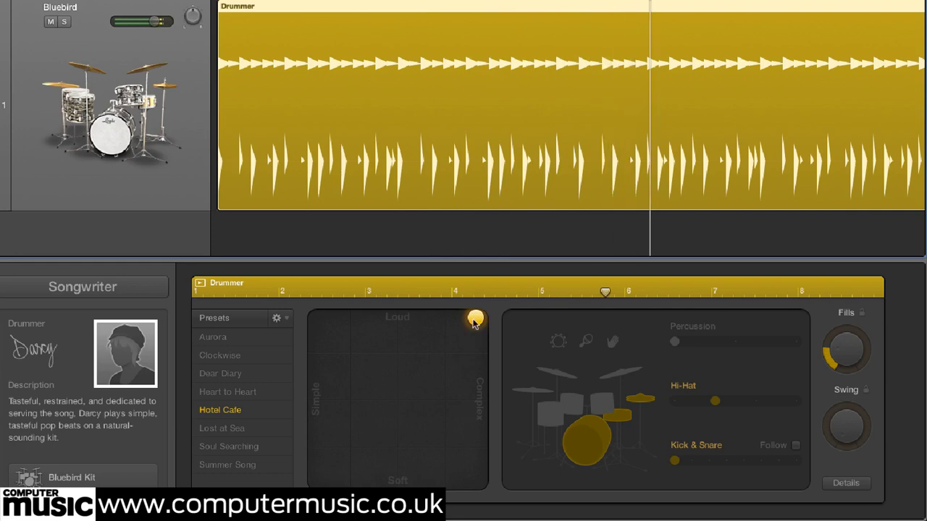
left_click_drag(475, 321, 315, 481)
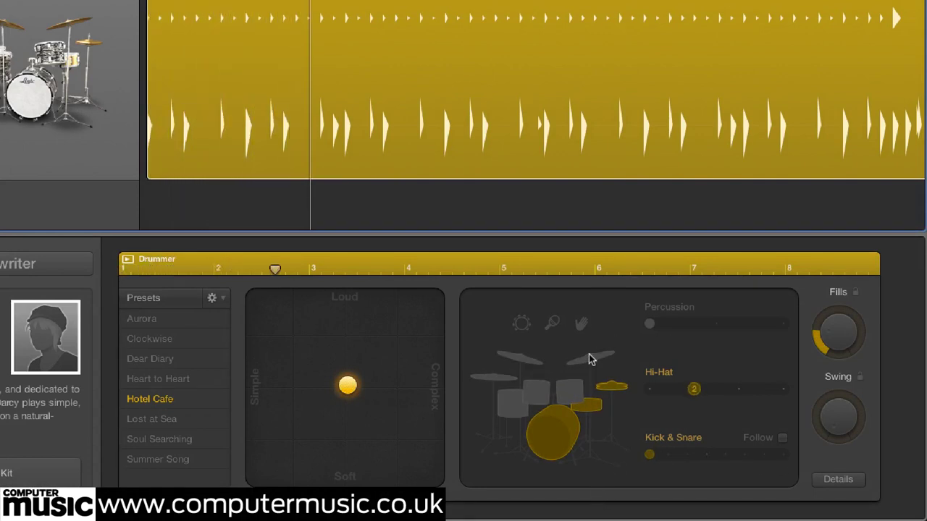
Step: Audition the kit pieces by toggling the kick and snare and alternating between hi-hat, cymbals and toms, returning to the hi-hat
left_click(570, 418)
left_click(570, 419)
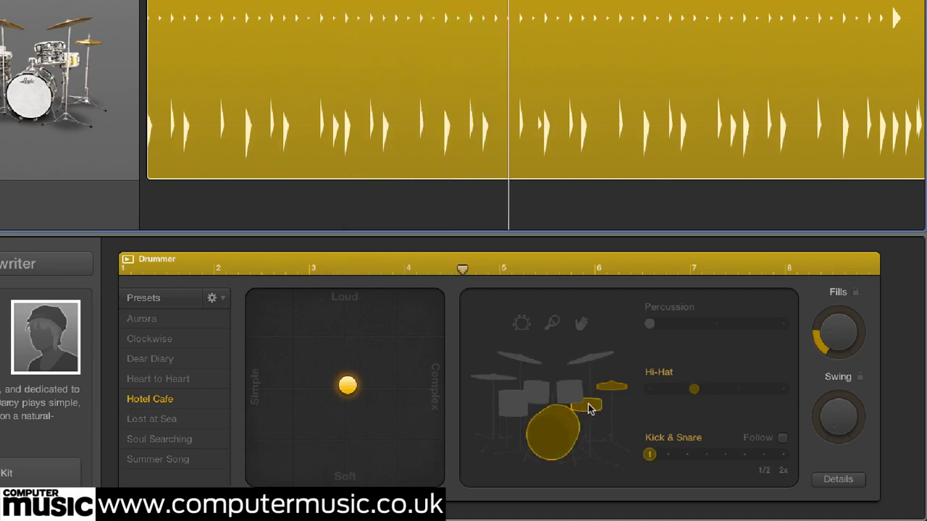
left_click(610, 387)
left_click(595, 362)
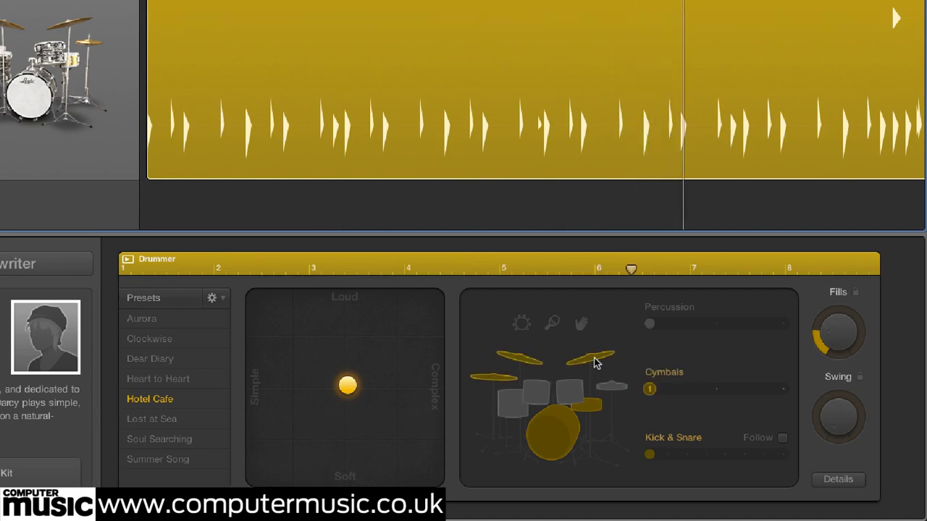
left_click(568, 393)
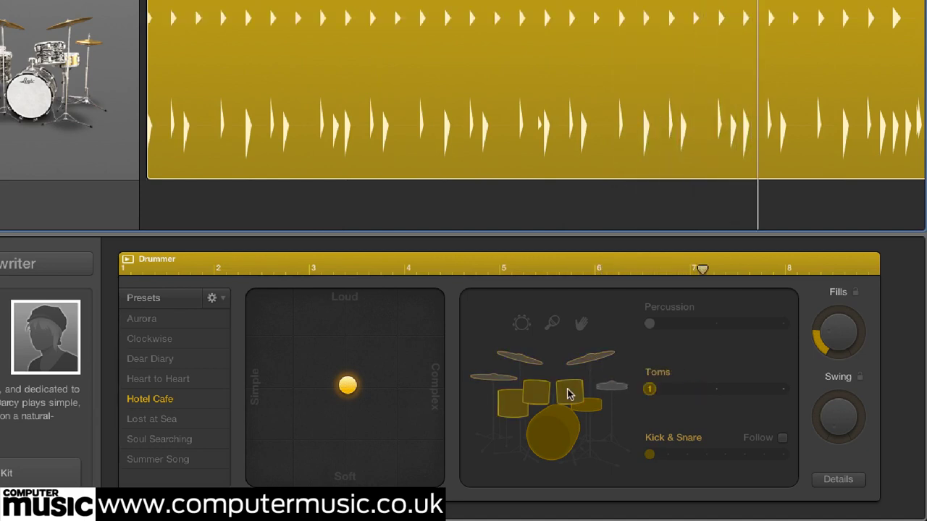
left_click(619, 385)
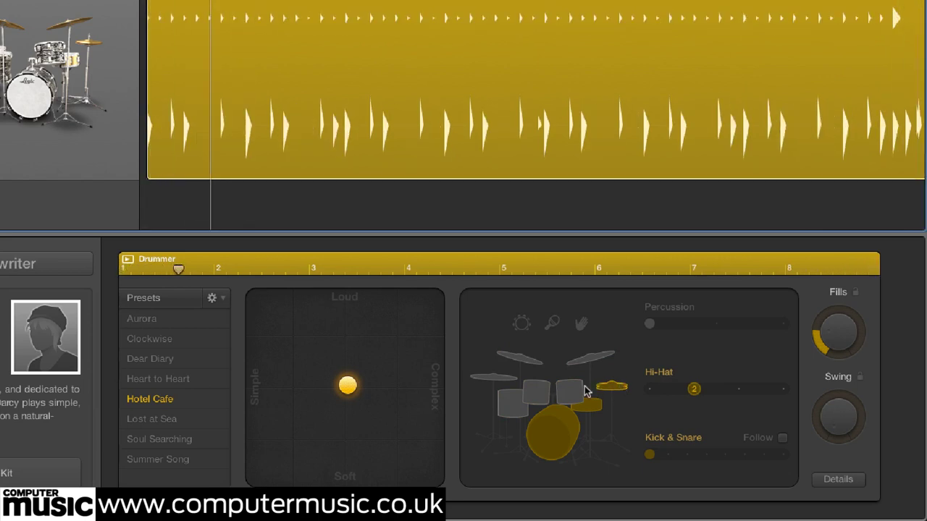
left_click(560, 391)
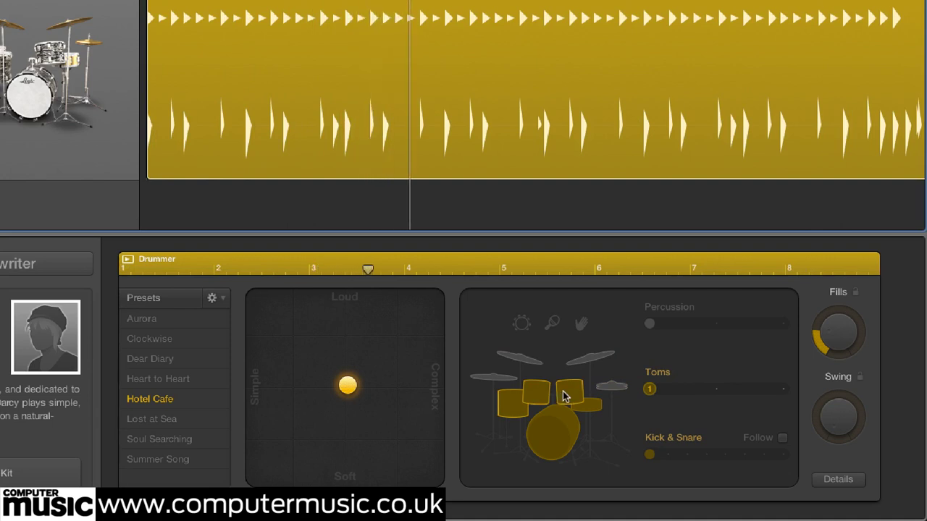
left_click(590, 361)
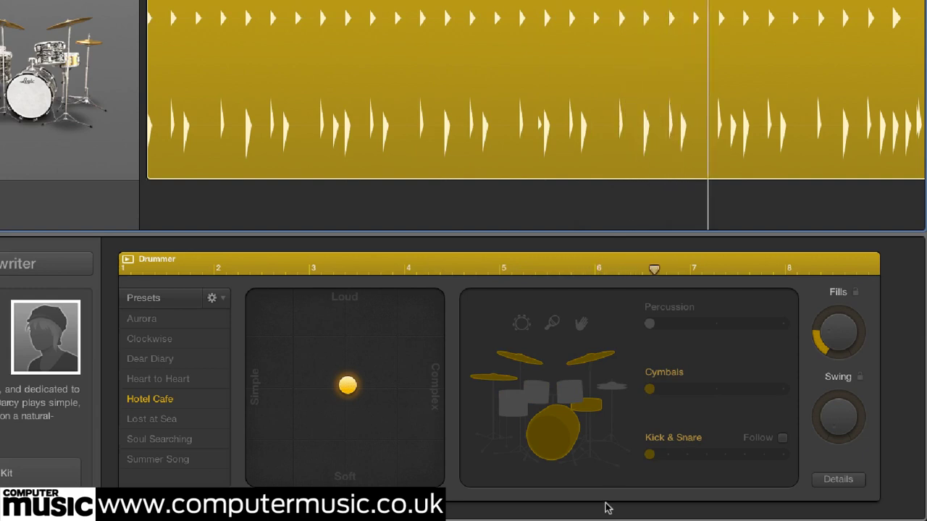
left_click(609, 386)
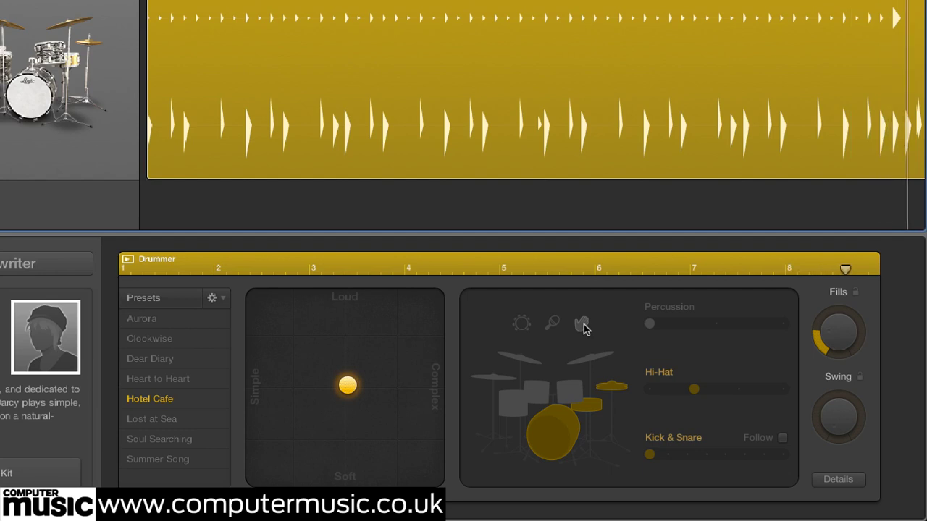
Step: Audition the handclap, shaker and tambourine percussion, then return to handclaps and raise Percussion to its highest variation
left_click(584, 325)
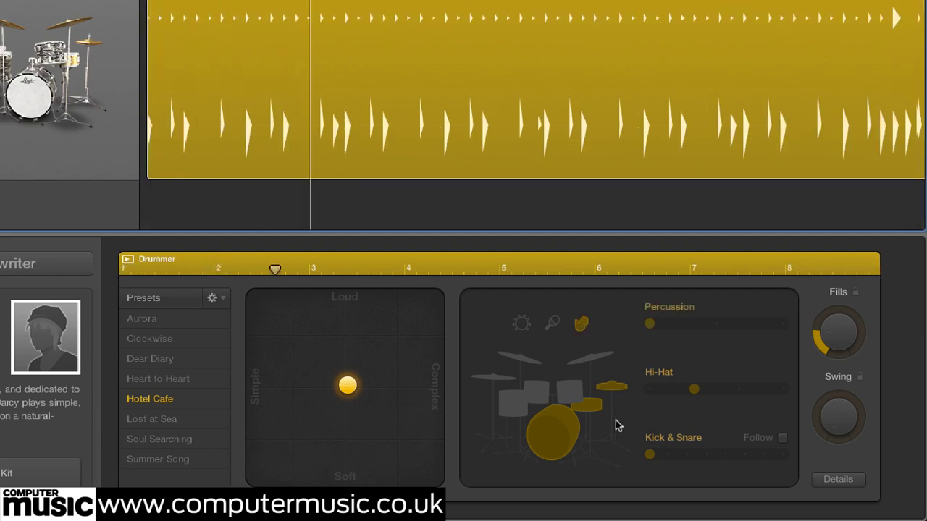
left_click(550, 326)
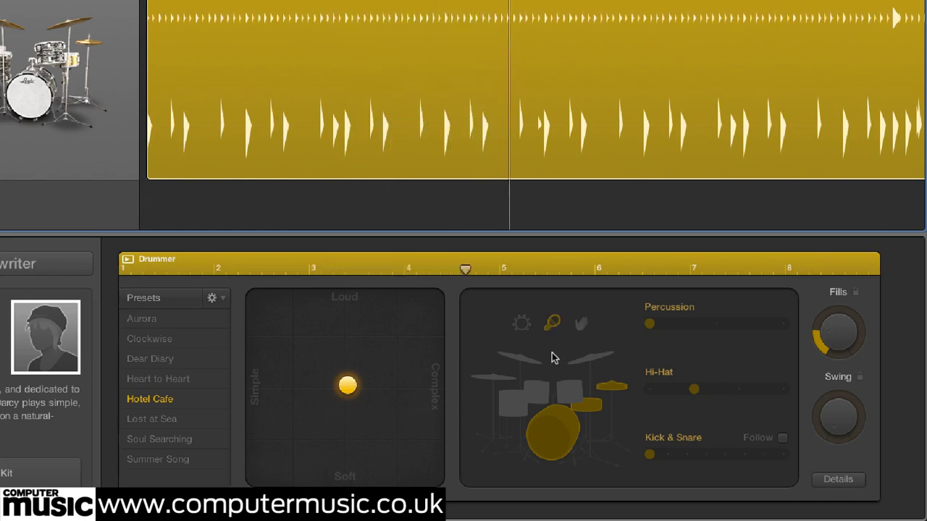
left_click(522, 323)
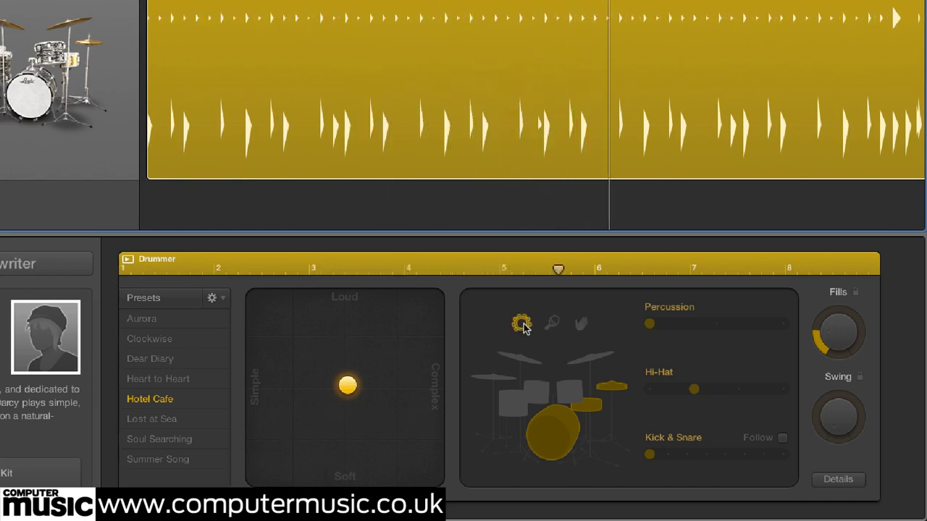
left_click(585, 328)
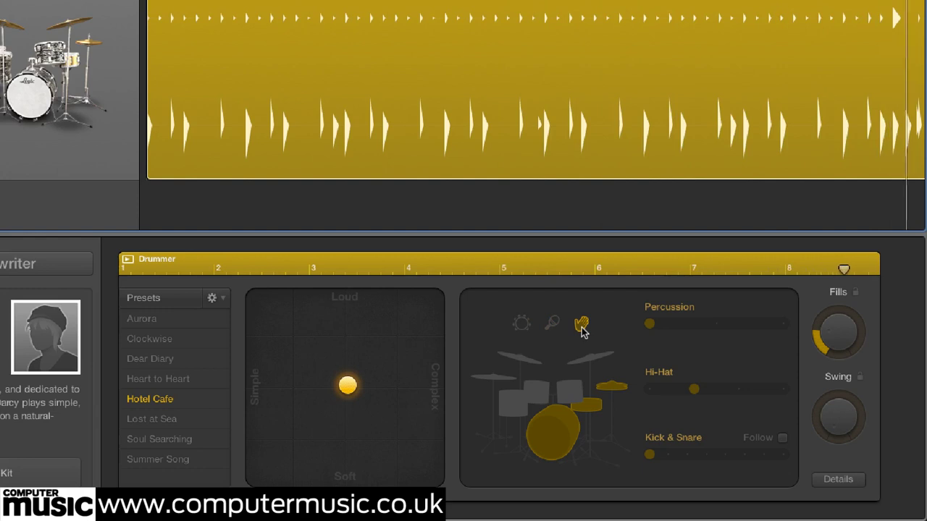
left_click_drag(650, 329, 775, 327)
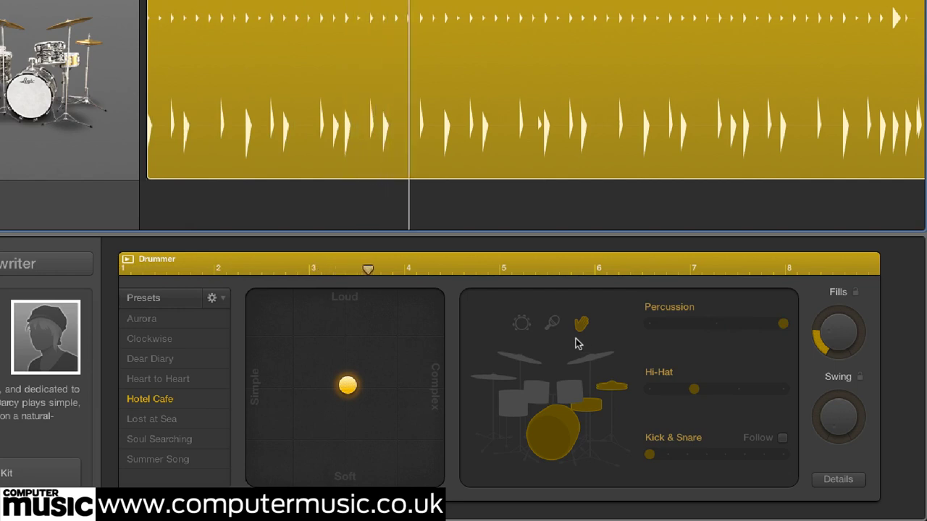
Step: Change the percussion to tambourine and raise the Hi-Hat through variation 3 to its highest variation
left_click_drag(693, 389, 743, 392)
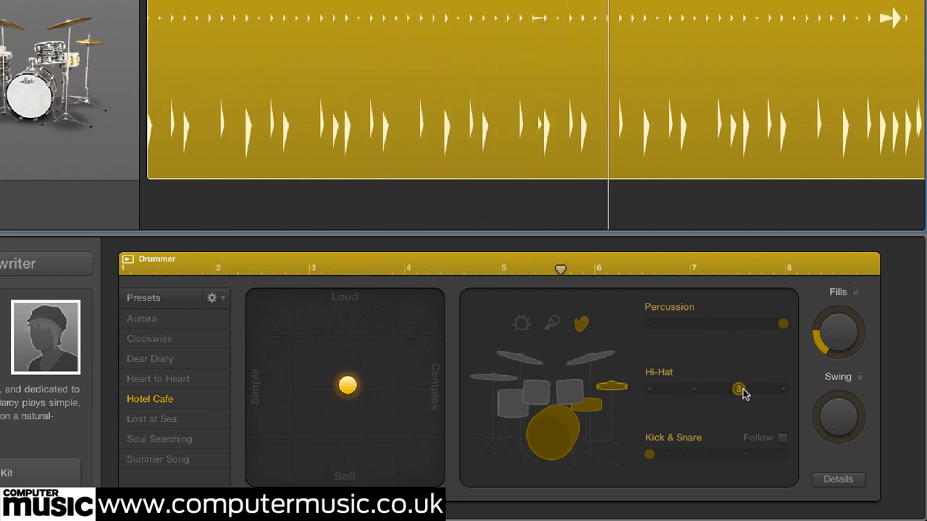
left_click(526, 326)
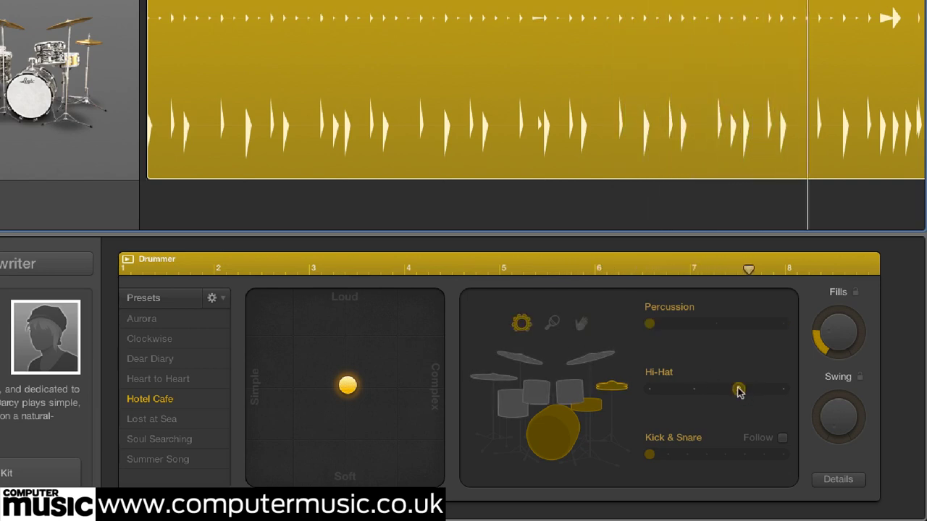
left_click_drag(742, 391, 783, 390)
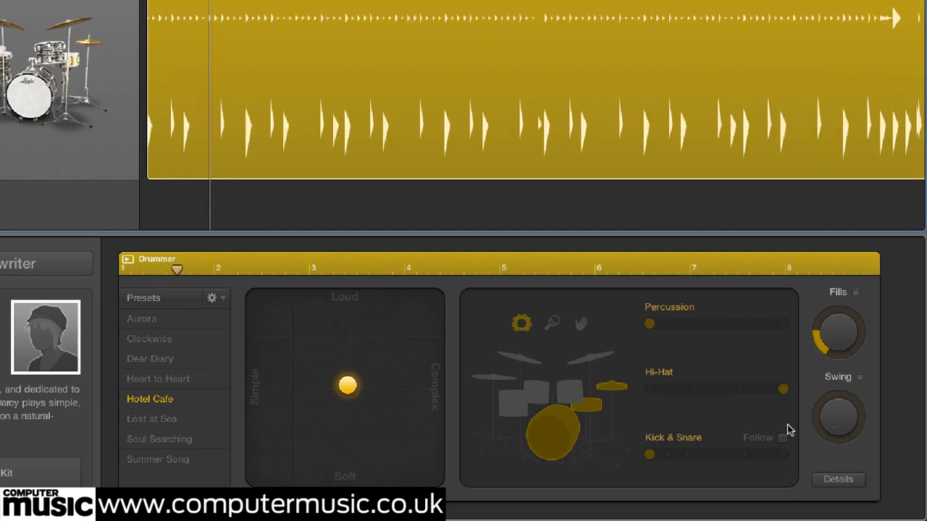
mouse_move(782, 388)
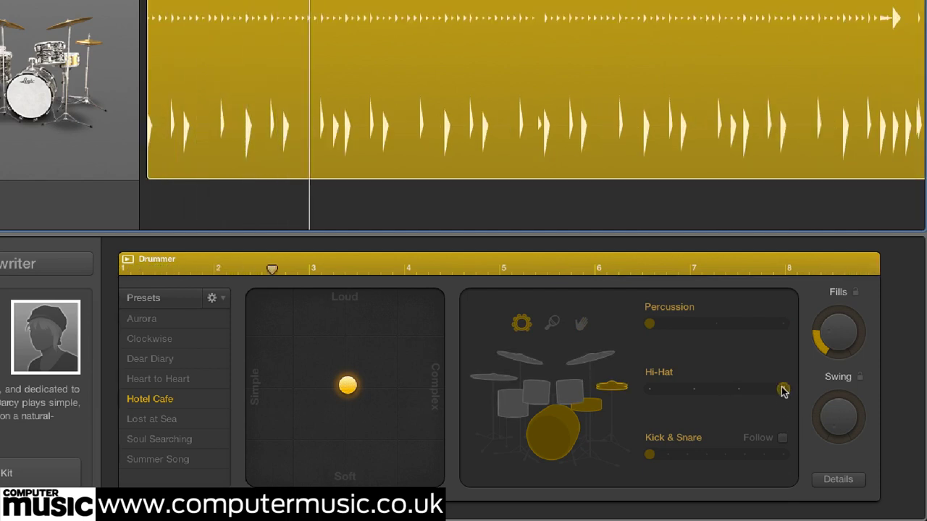
Step: Raise the Kick & Snare pattern to its fourth variation and on to the sixth
mouse_move(650, 461)
left_click_drag(688, 459, 708, 456)
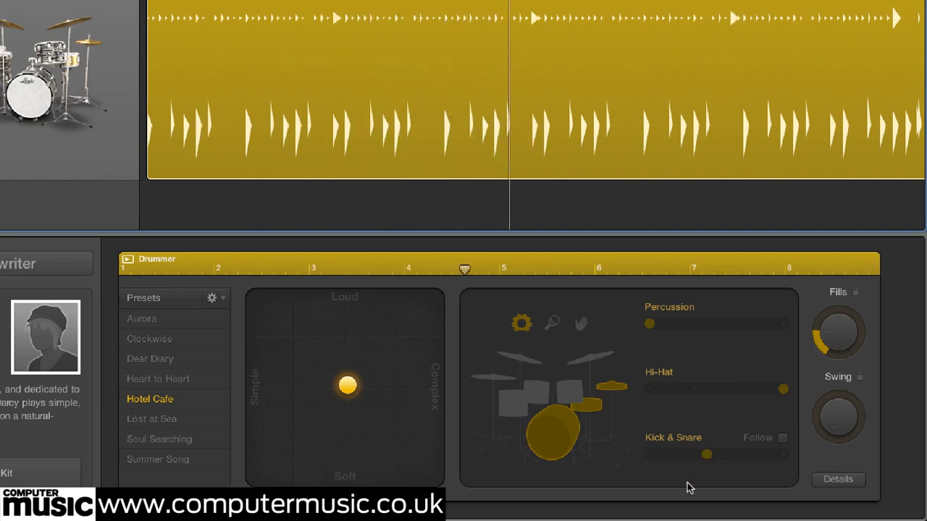
mouse_move(709, 458)
left_click_drag(709, 458, 745, 456)
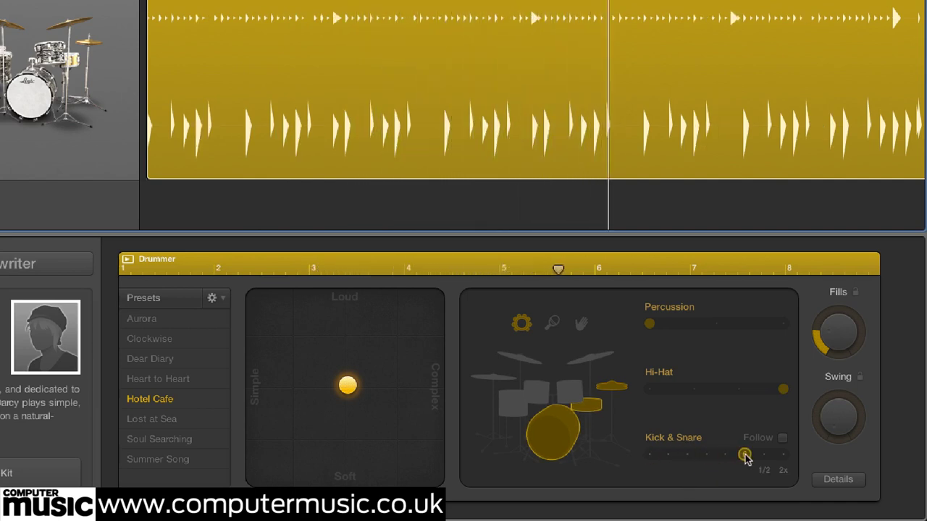
Step: Raise the Kick & Snare pattern to its seventh variation and on to the eighth
mouse_move(746, 461)
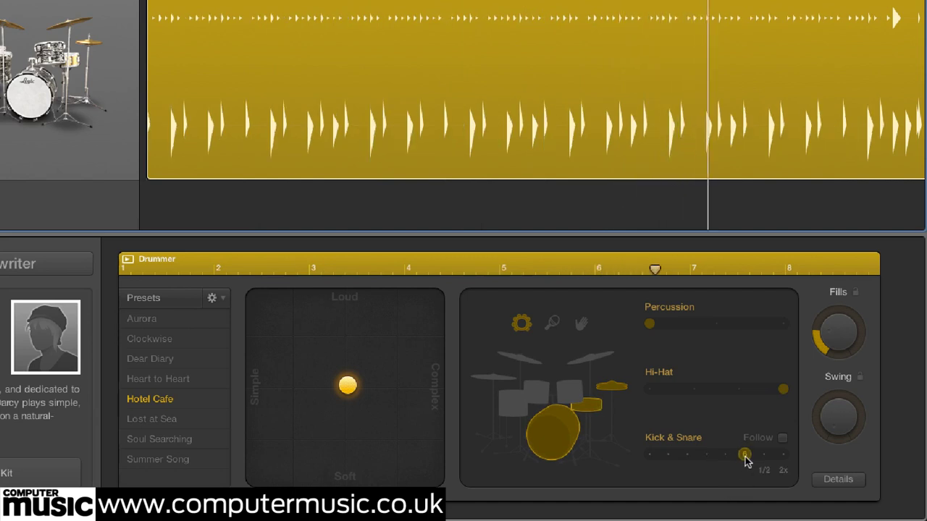
left_click_drag(745, 456, 764, 456)
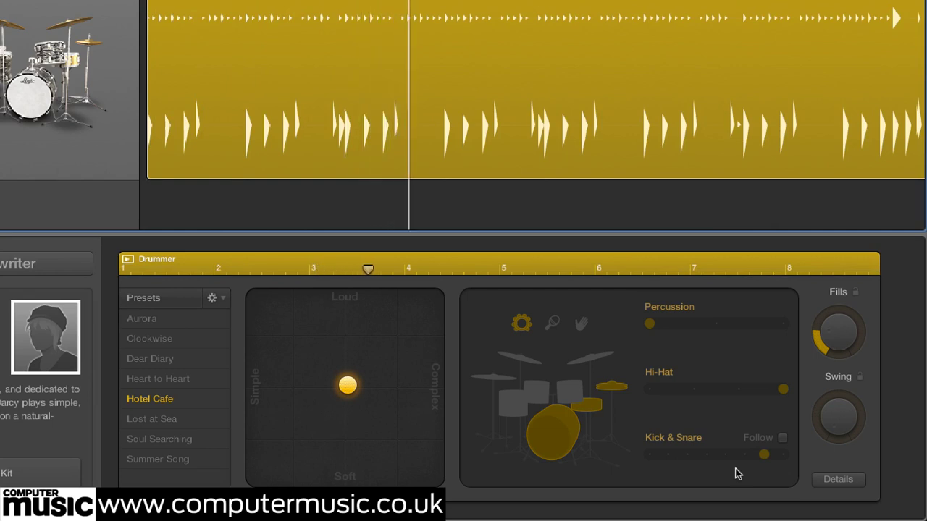
mouse_move(764, 459)
left_click_drag(763, 457, 784, 455)
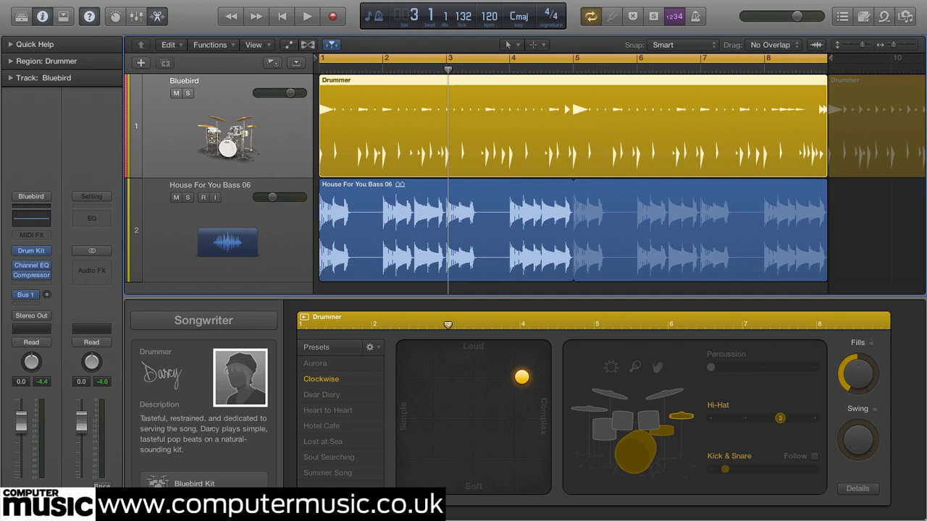
Step: Play back the loop to compare the Bluebird drums soloed, the bass soloed and both together, ending with the drums soloed
left_click(192, 96)
key("space")
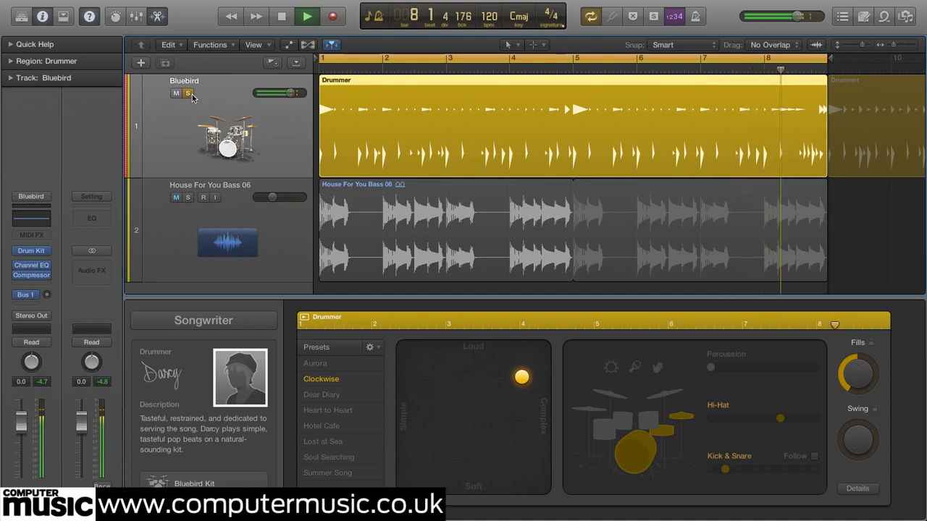
left_click(190, 94)
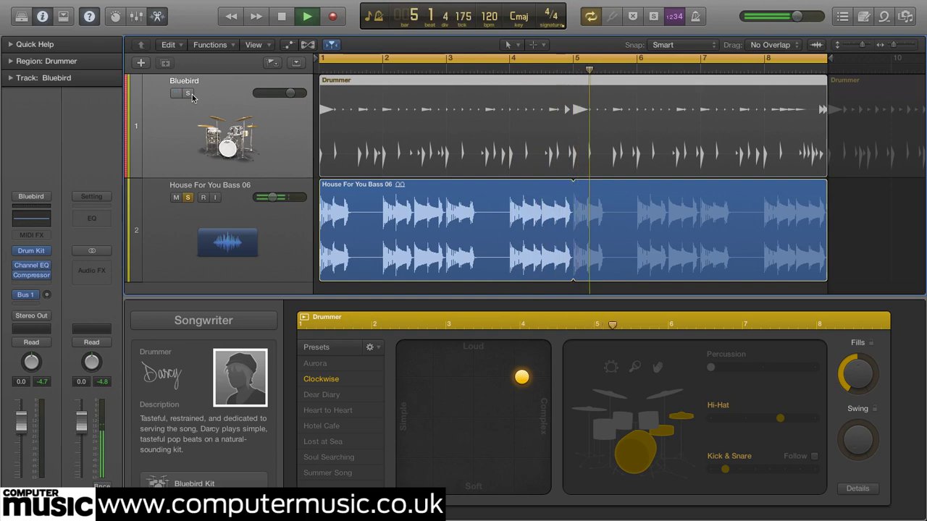
left_click(192, 94)
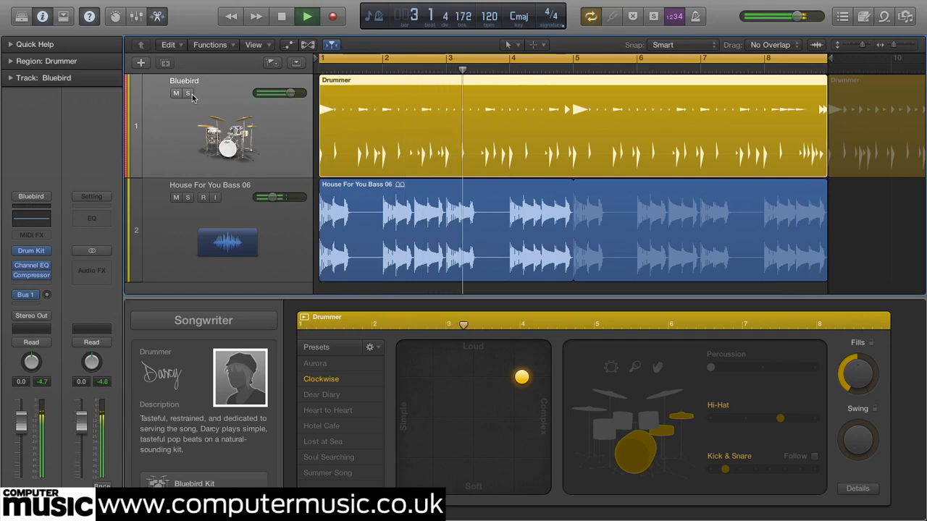
left_click(188, 94)
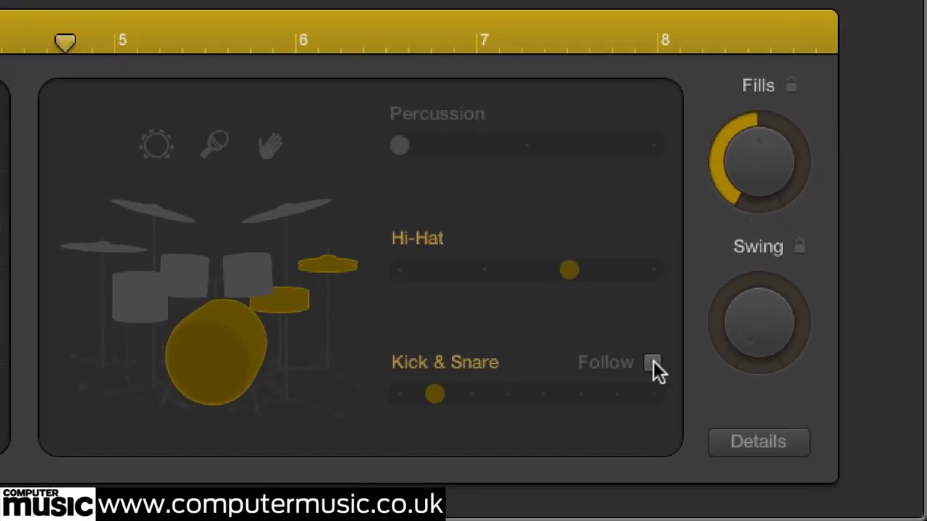
Step: Make the Kick & Snare follow House For You Bass 06, unsolo the drums, and compare the groove with Follow off and back on
left_click(815, 457)
left_click(546, 394)
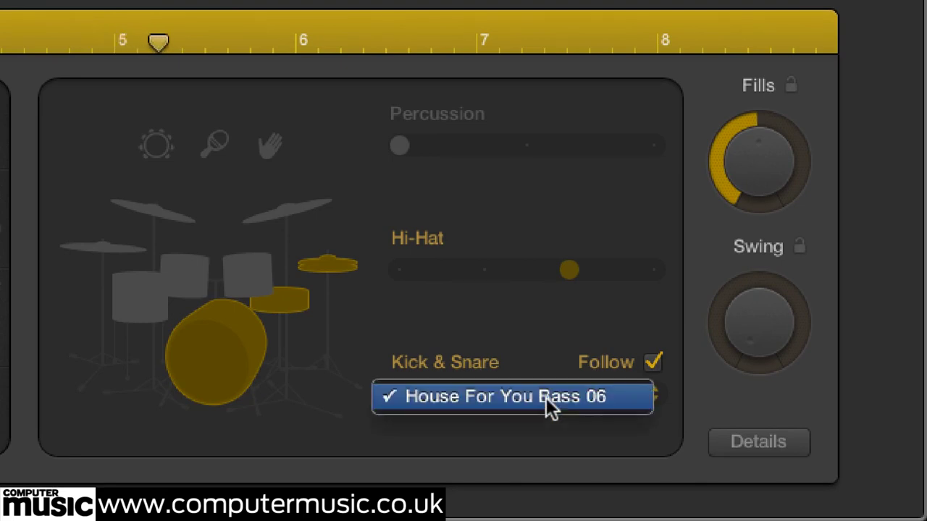
left_click(531, 396)
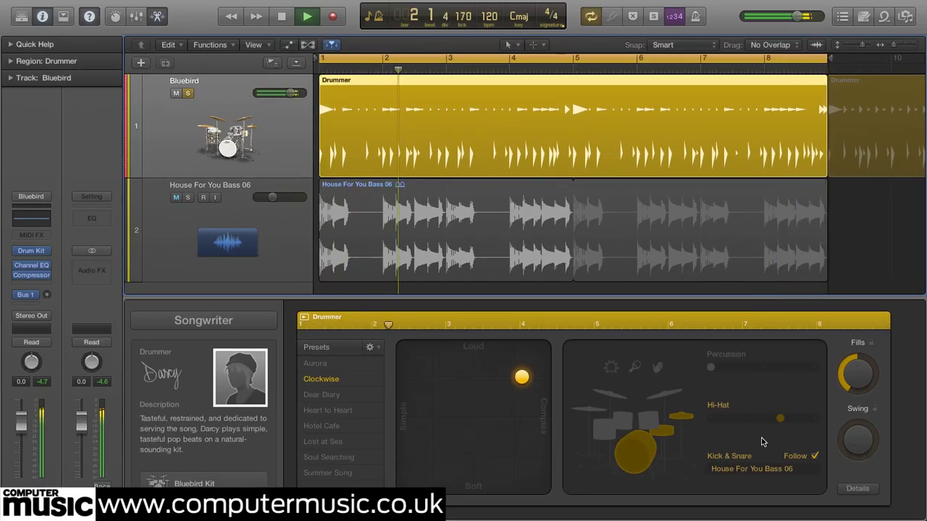
key("s")
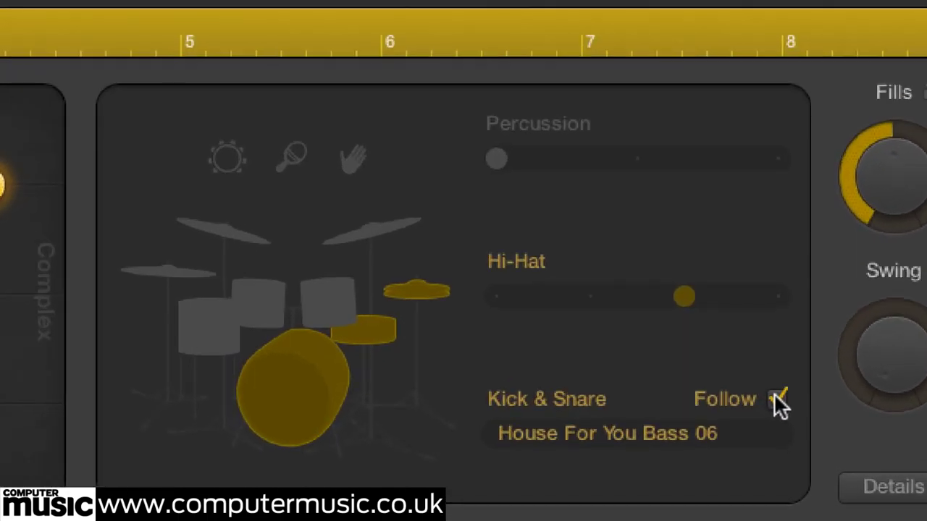
left_click(776, 400)
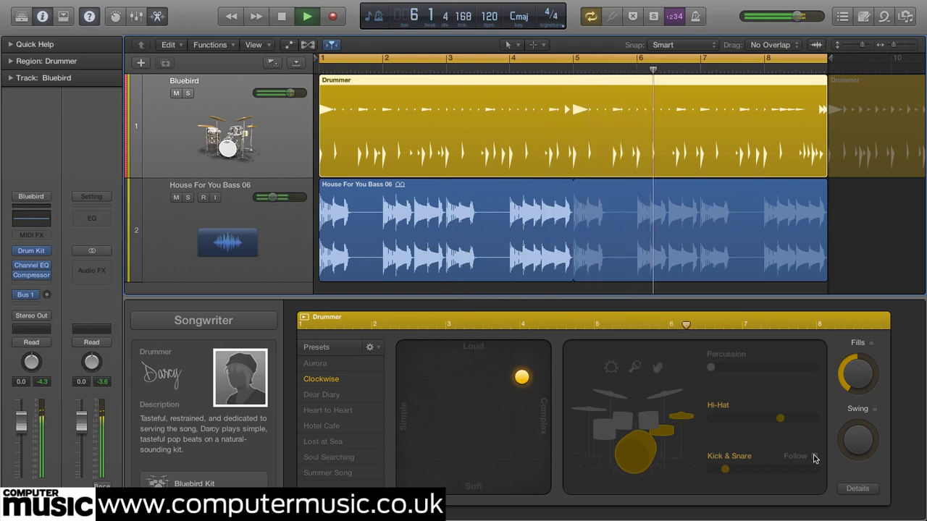
left_click(814, 457)
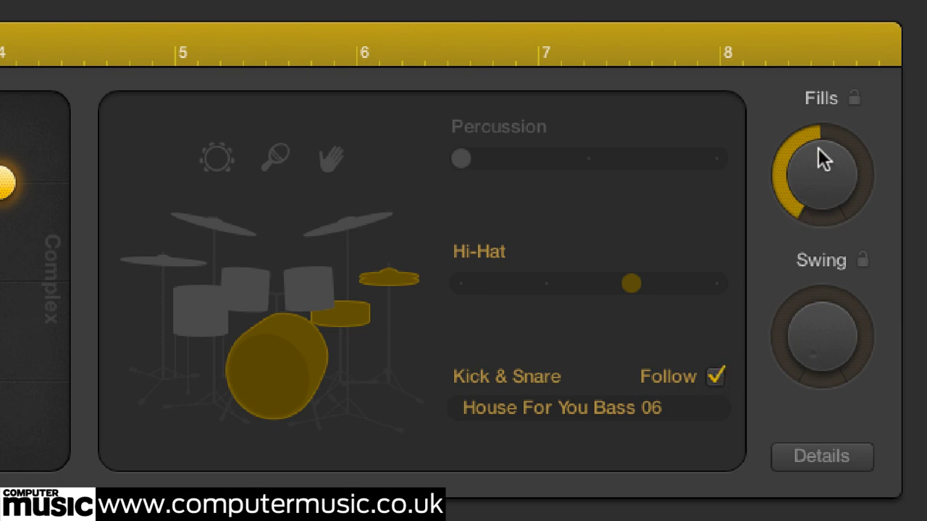
Step: Lower Fills to minimum, raise Fills and Swing to maximum, and switch off Follow for the Kick & Snare
left_click_drag(818, 147, 812, 406)
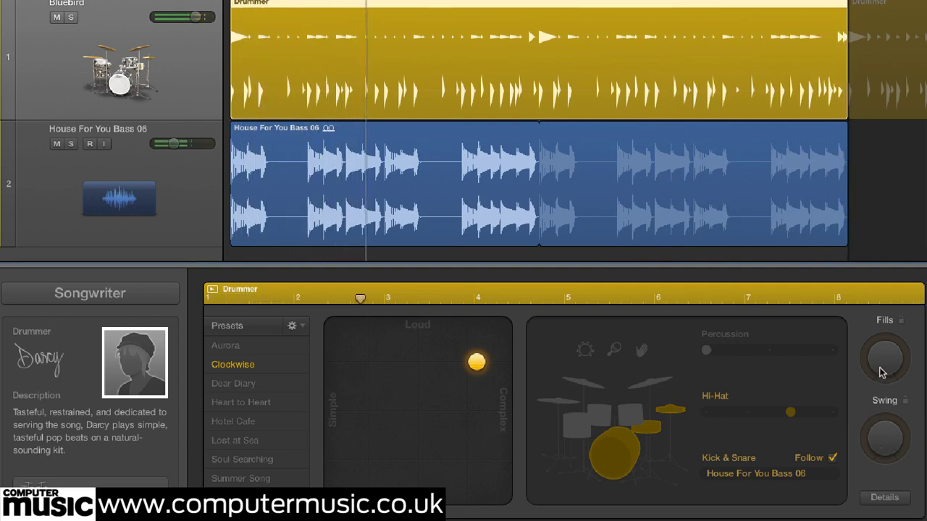
left_click_drag(882, 371, 895, 157)
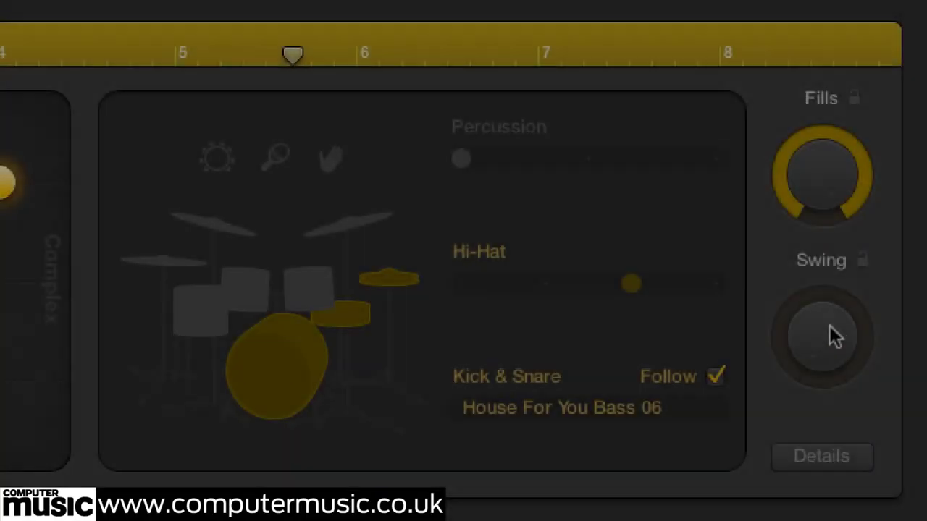
left_click_drag(829, 325, 821, 1)
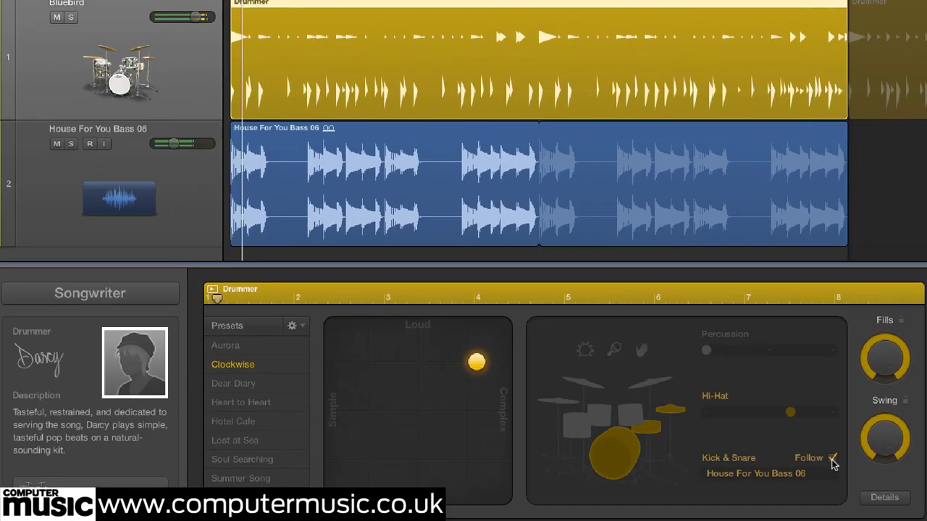
left_click(832, 458)
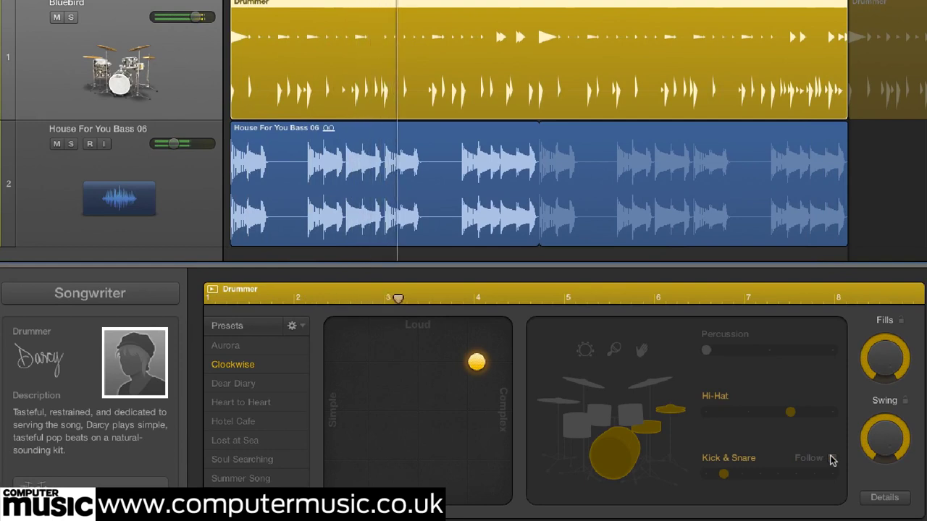
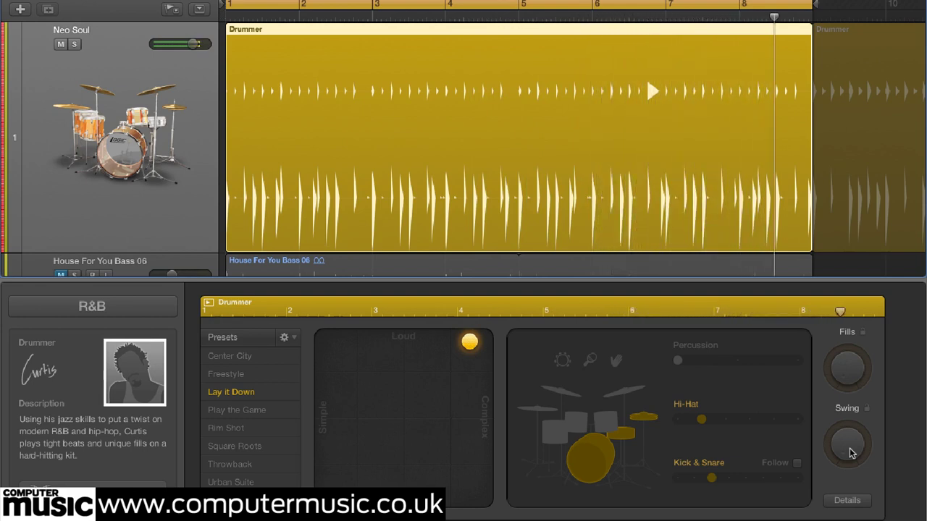
Step: Raise Curtis's Swing to maximum, add the shaker percussion, and return Swing to minimum
left_click(850, 447)
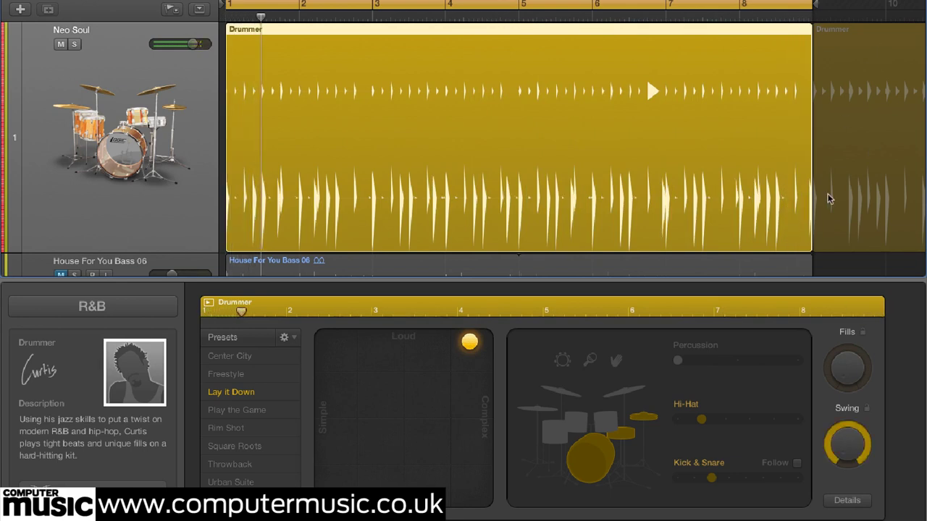
left_click(590, 360)
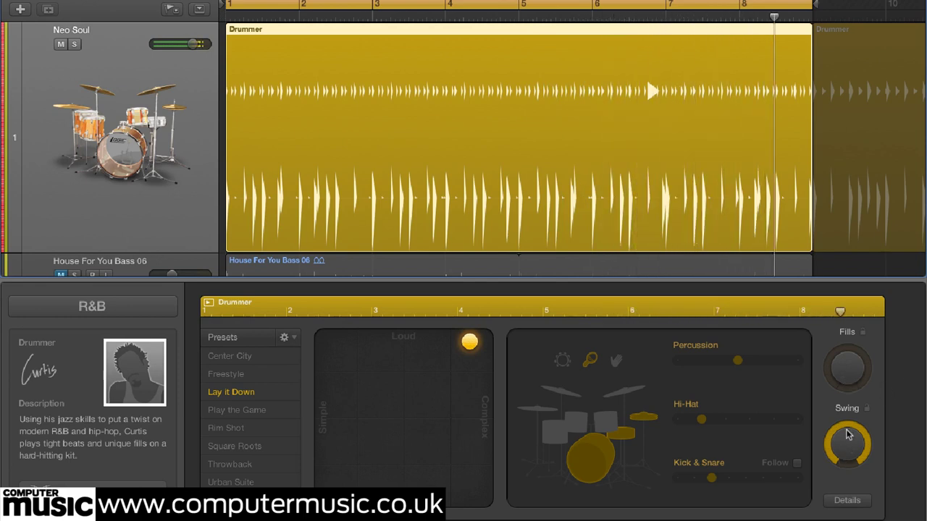
left_click_drag(849, 434, 843, 449)
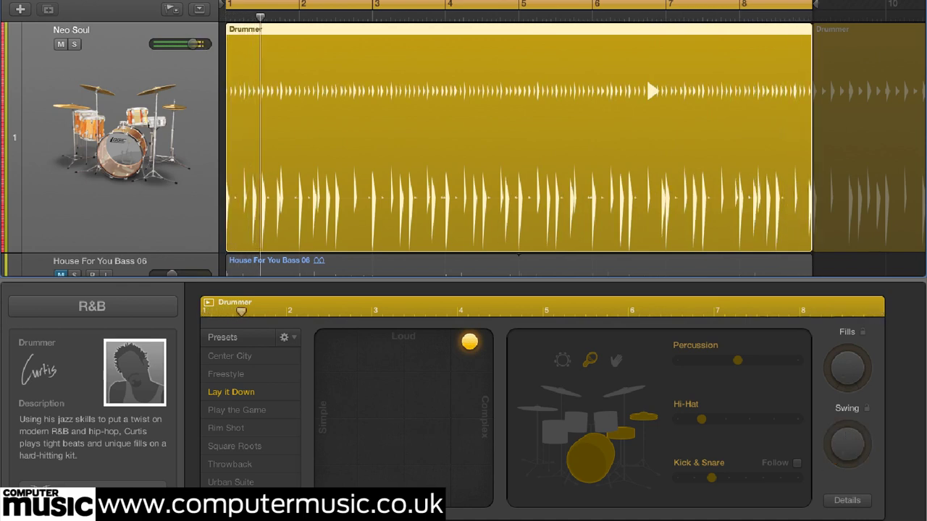
Step: Raise Fills to maximum, then set both Fills and Swing to about midway
left_click_drag(838, 368, 838, 341)
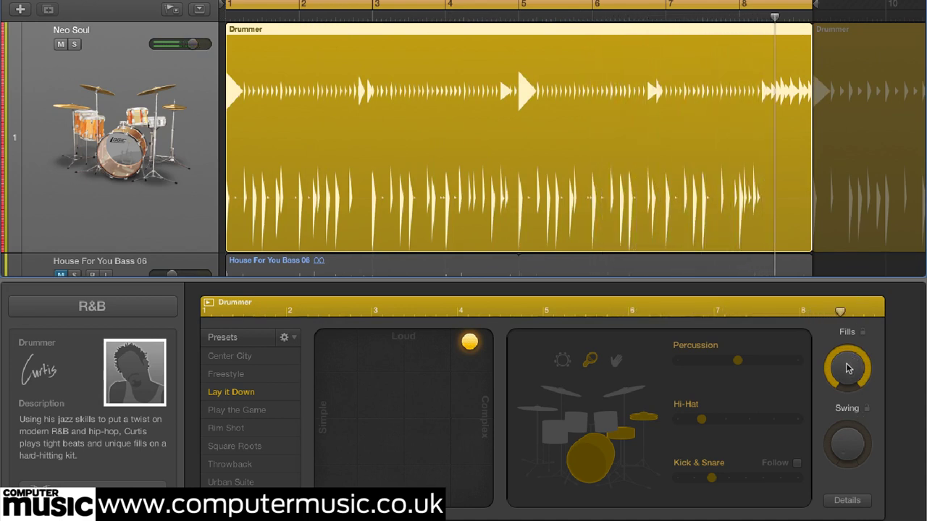
left_click_drag(849, 365, 849, 398)
left_click_drag(851, 456, 853, 443)
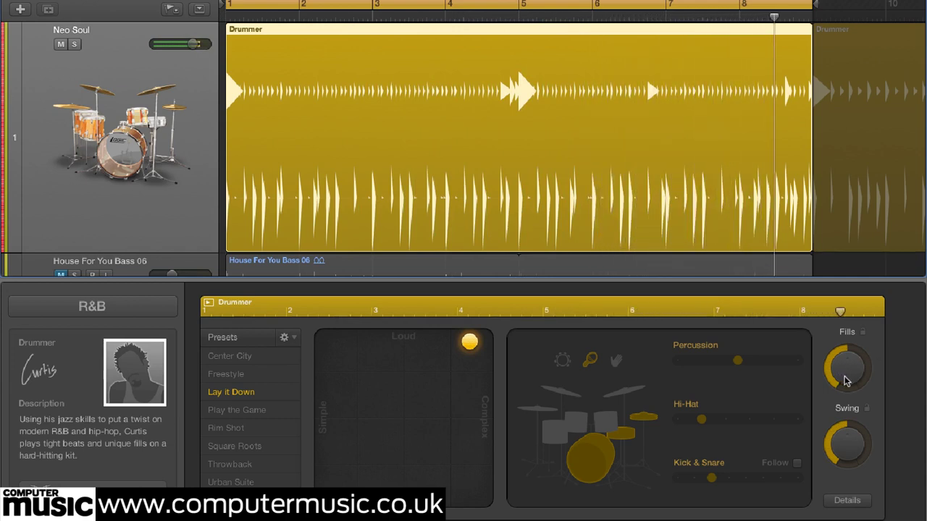
left_click_drag(878, 352, 843, 328)
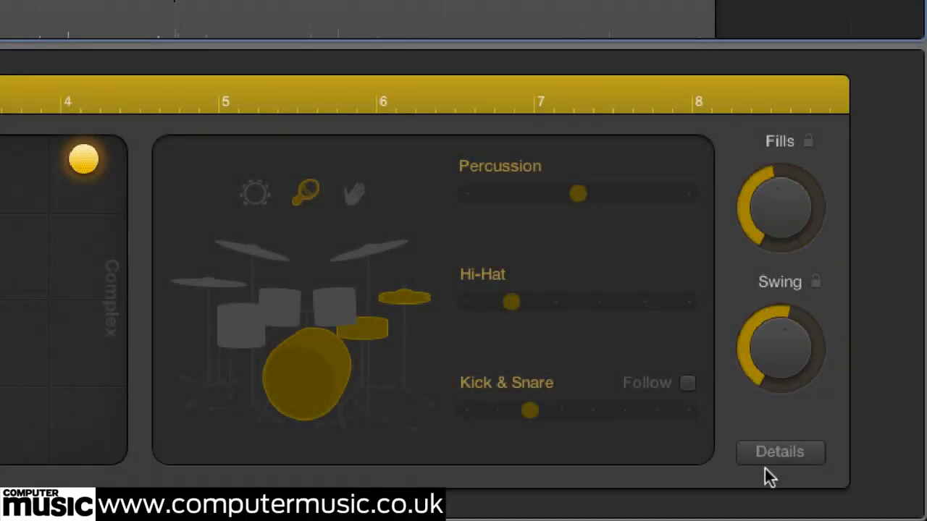
Step: Lock the Swing and Fills settings, then audition other presets including Square Roots and Freestyle
left_click(816, 282)
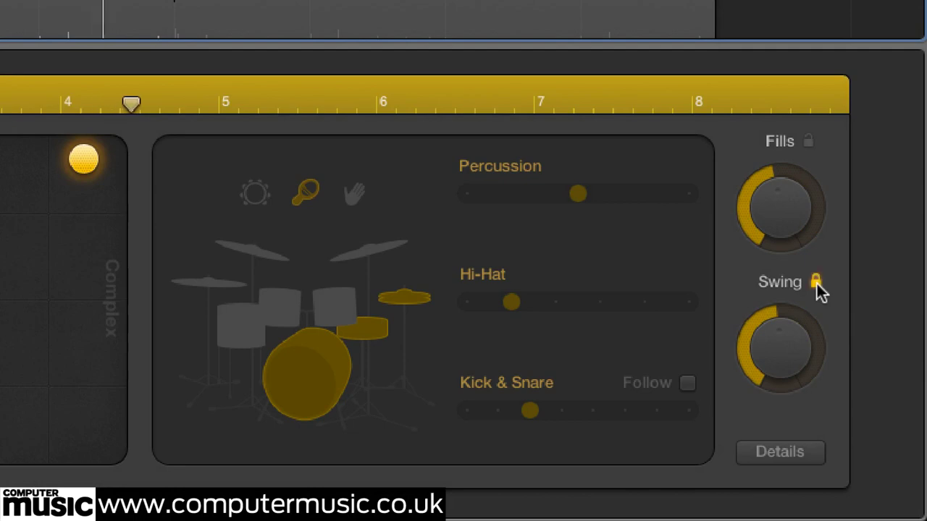
left_click(809, 136)
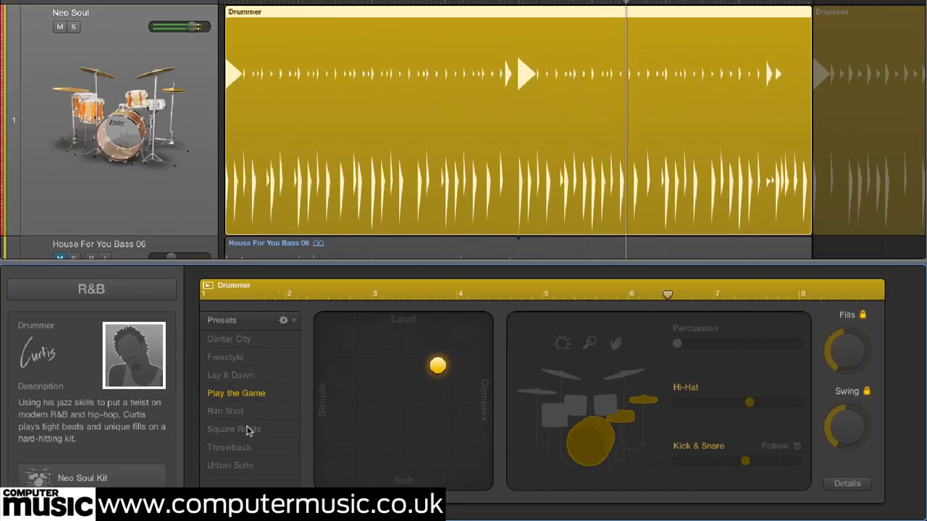
left_click(239, 429)
left_click(226, 357)
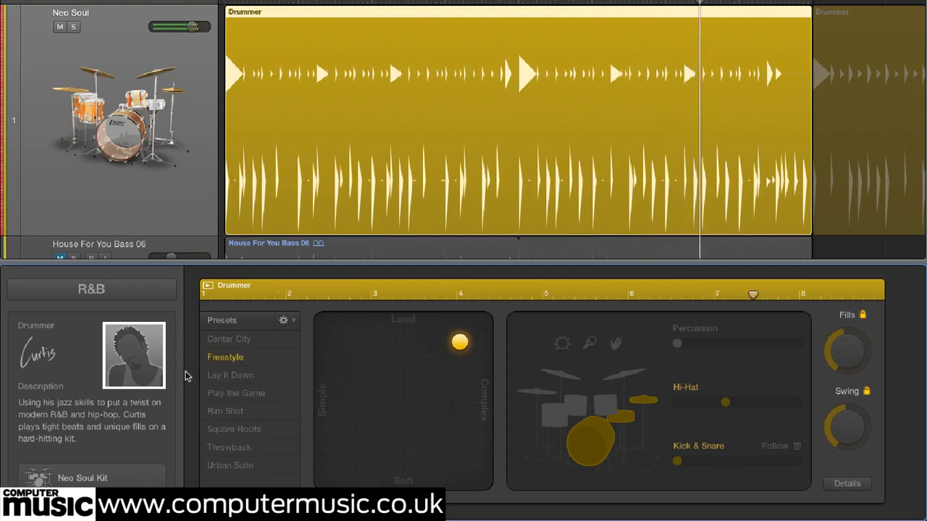
Step: Switch the R&B drummer from Curtis to Rose, accepting replacement of the region settings
left_click(147, 370)
left_click(138, 387)
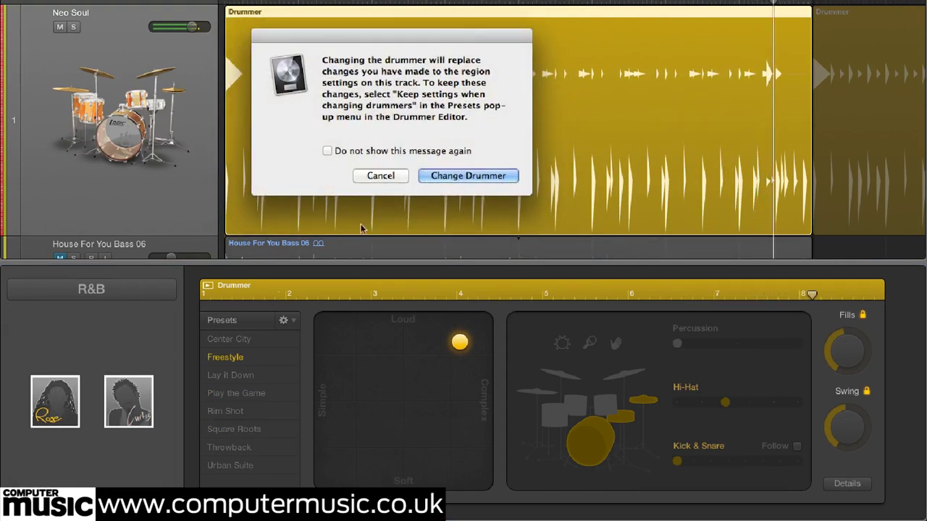
left_click(468, 176)
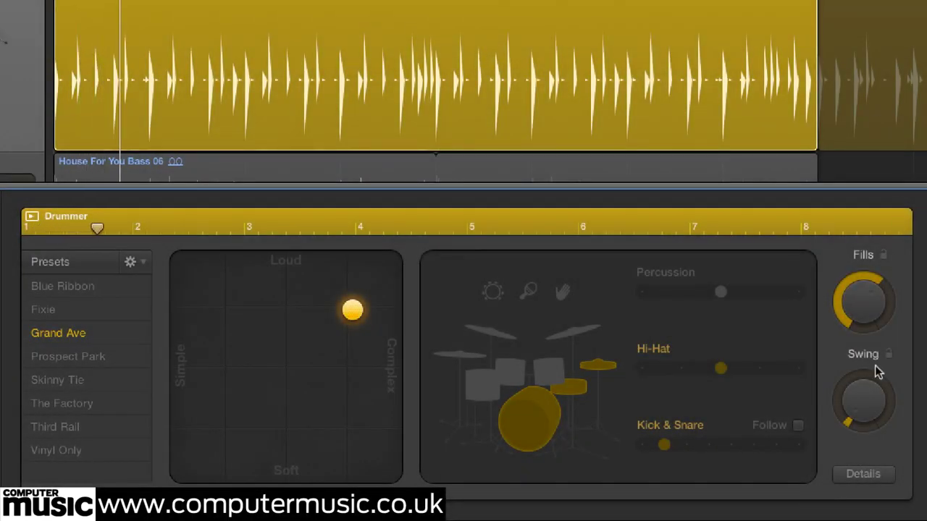
Step: Show the performance details and audition Feel at full Push and full Pull, returning it to the centre
left_click(867, 480)
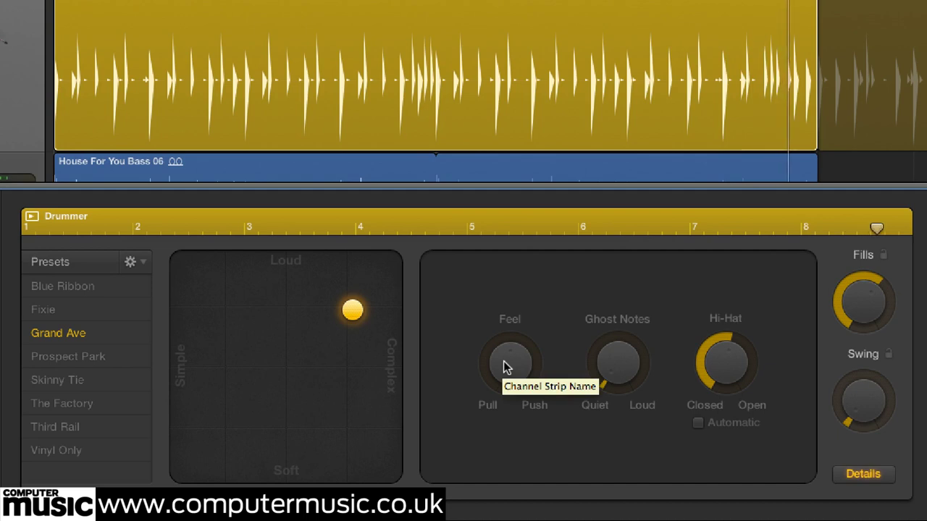
left_click_drag(503, 360, 506, 225)
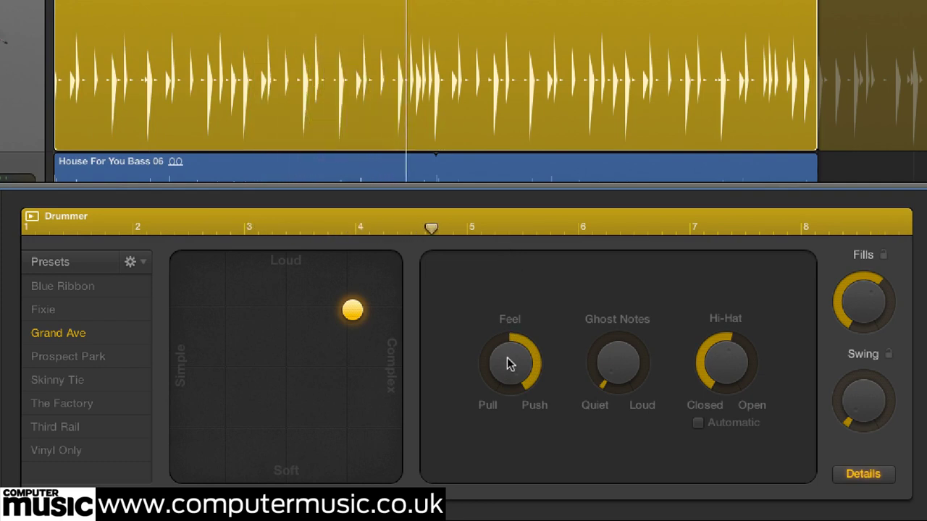
left_click_drag(510, 363, 510, 391)
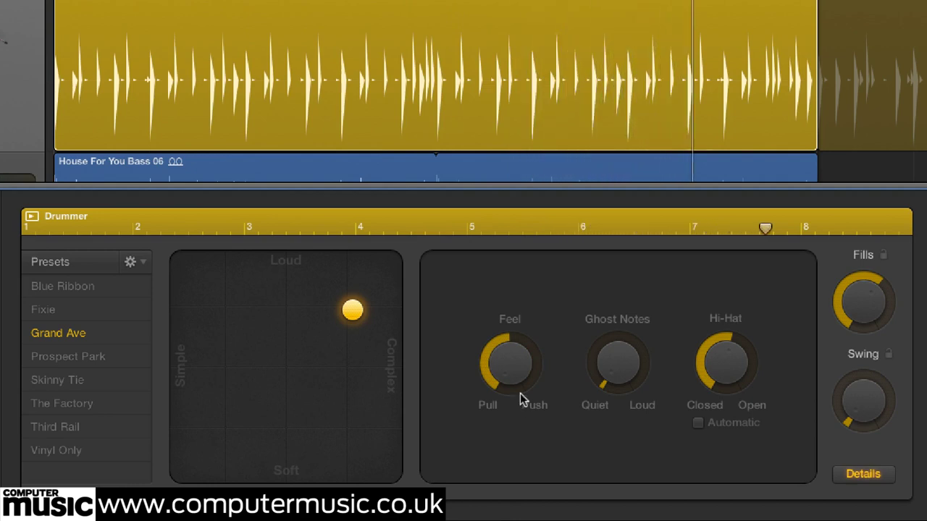
left_click_drag(506, 367, 520, 132)
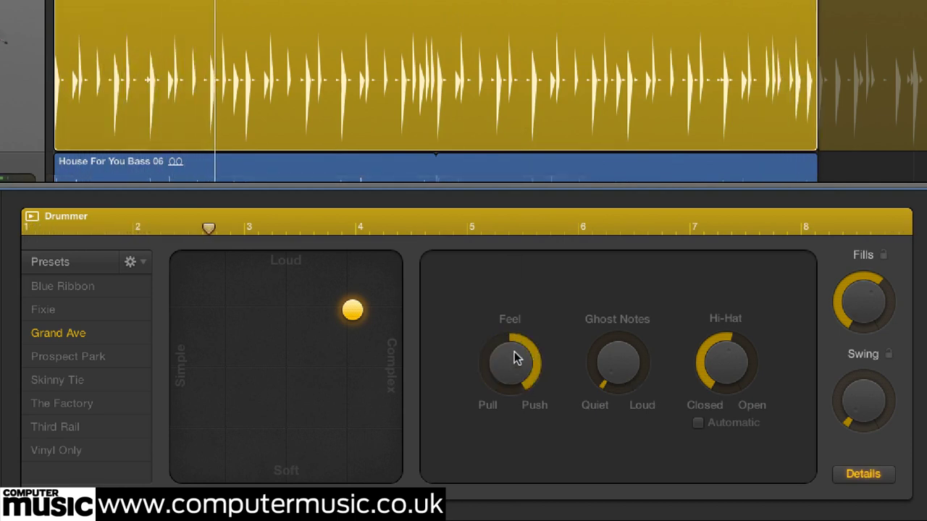
left_click_drag(512, 356, 513, 405)
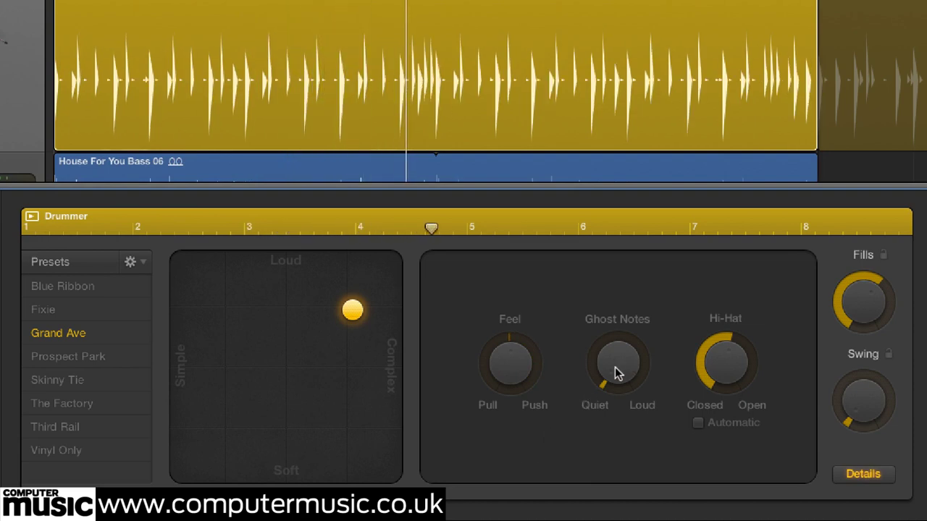
Step: Raise Ghost Notes to just past midway, then reduce the level to about a quarter
left_click_drag(614, 367, 600, 50)
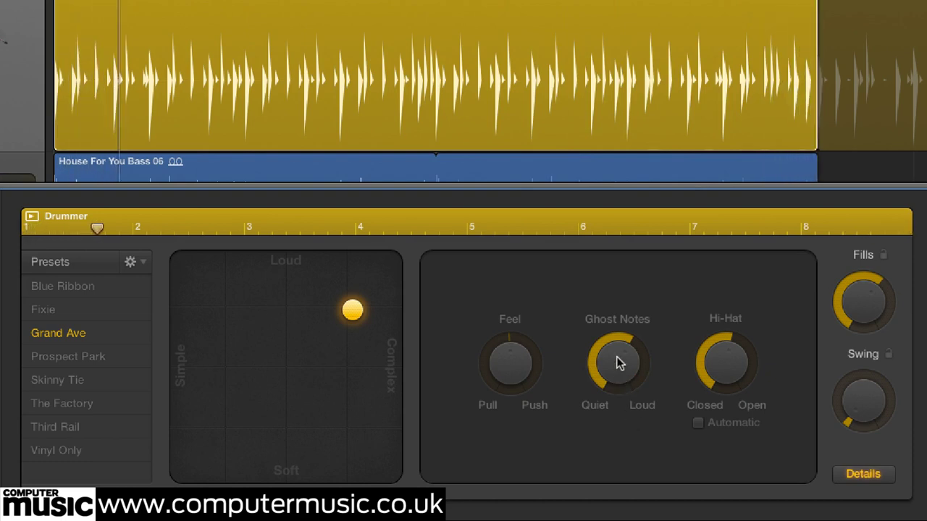
left_click_drag(614, 368, 603, 422)
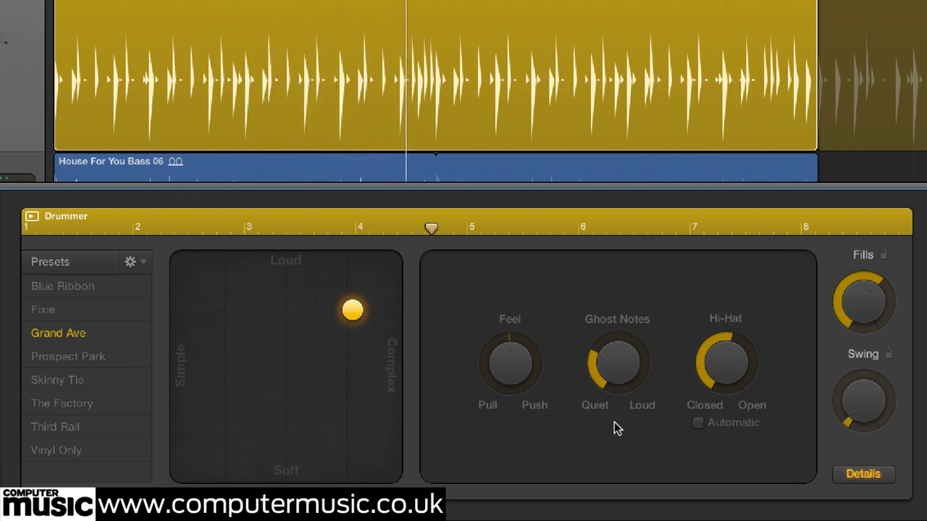
Step: Audition the Hi-Hat control fully open and fully closed, returning it to just below midway
left_click_drag(719, 372, 715, 196)
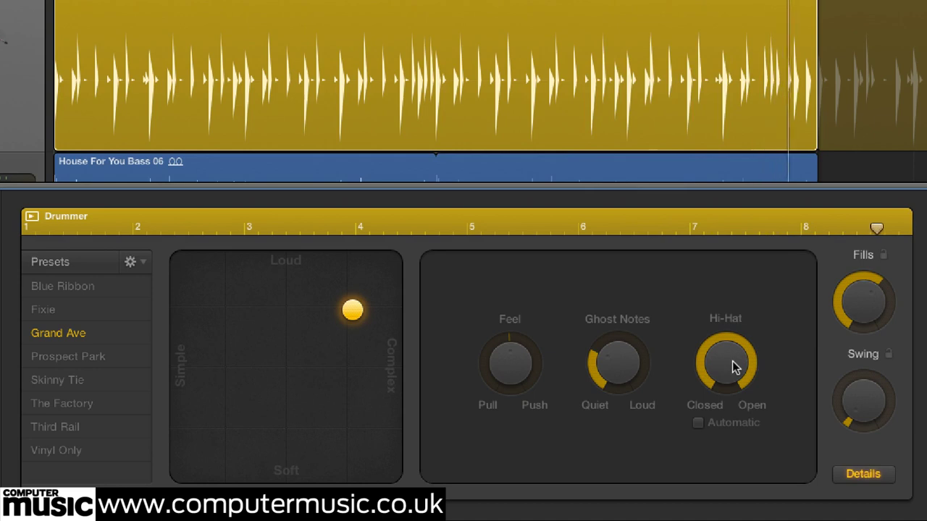
left_click_drag(733, 367, 731, 500)
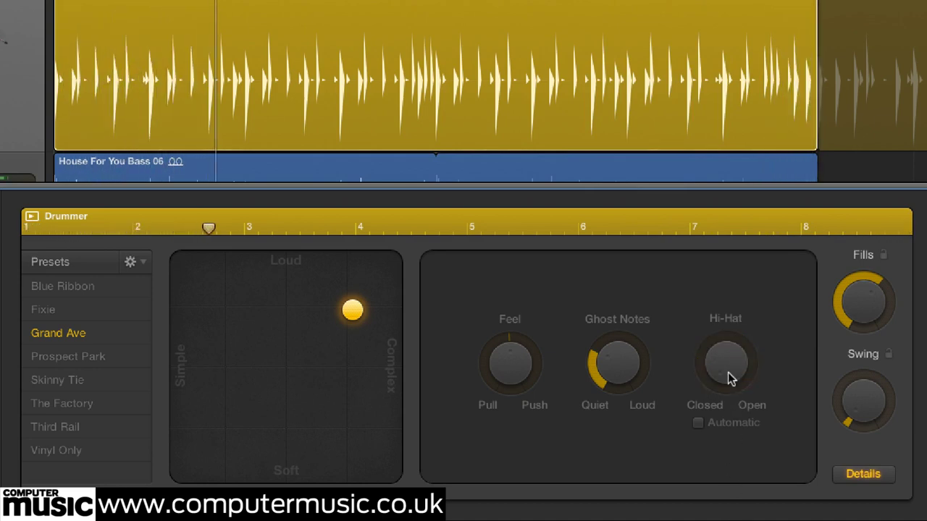
left_click_drag(727, 372, 708, 302)
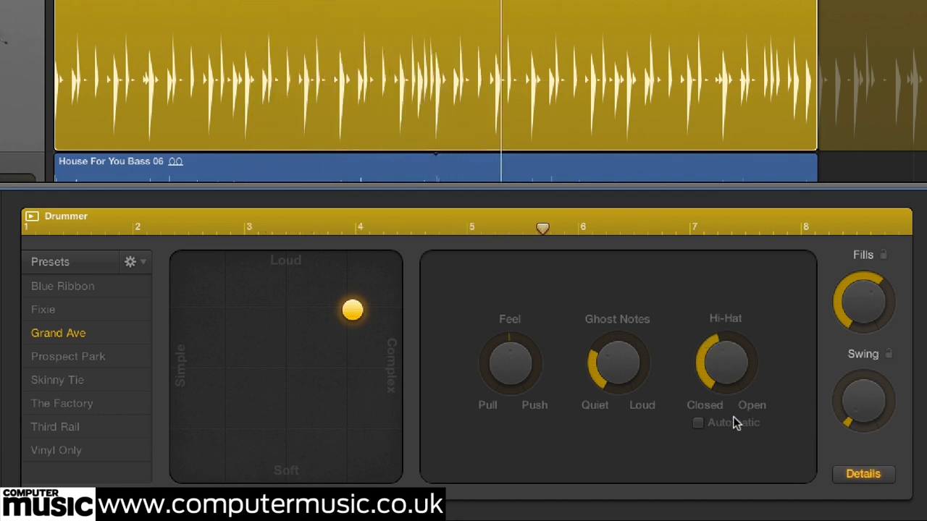
Step: Set the Hi-Hat control nearly closed and have it handled by the Automatic option
left_click(699, 423)
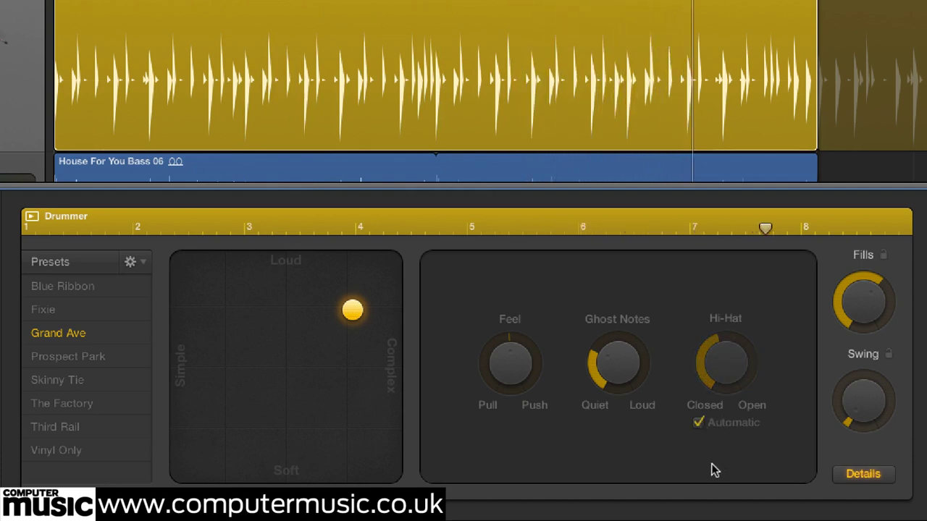
left_click(699, 423)
left_click_drag(719, 356, 696, 431)
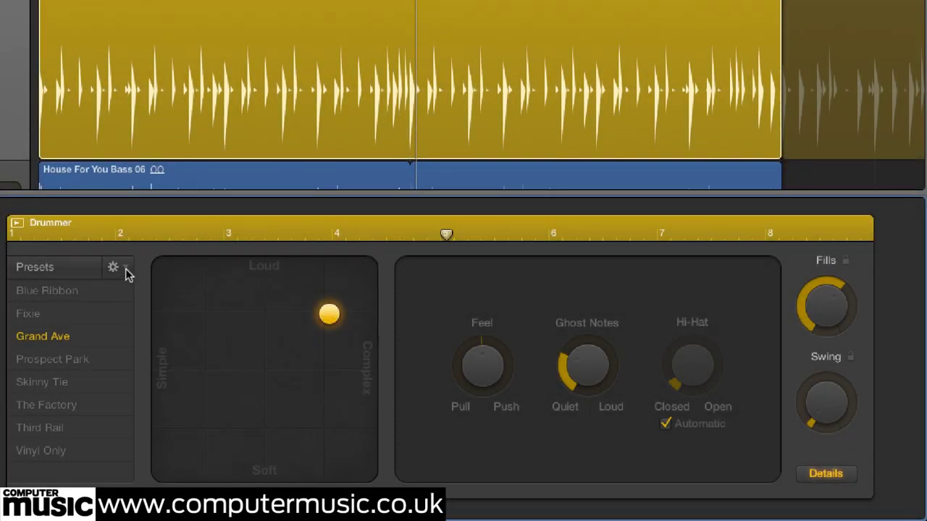
Step: Save the current settings as a preset named CM Gavin and recall it after selecting another preset
left_click(123, 267)
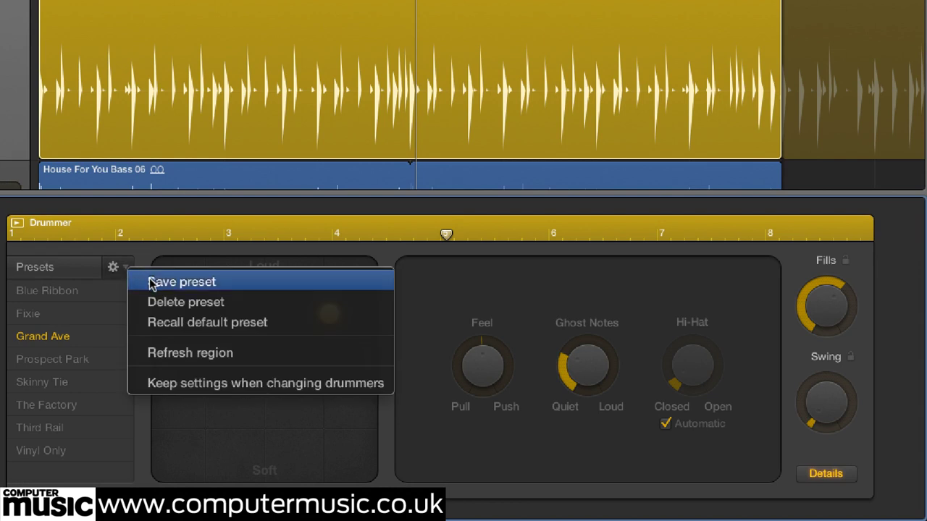
left_click(152, 282)
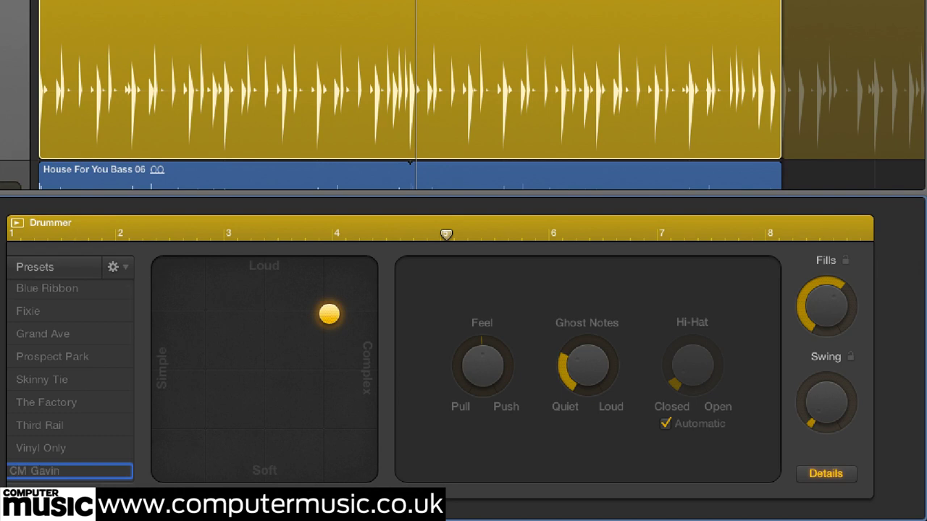
key("Return")
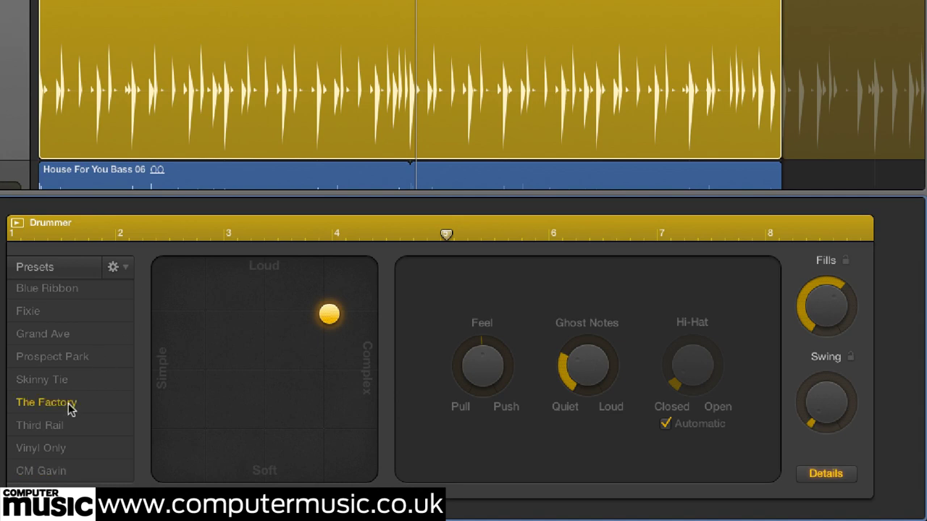
left_click(68, 379)
left_click(65, 474)
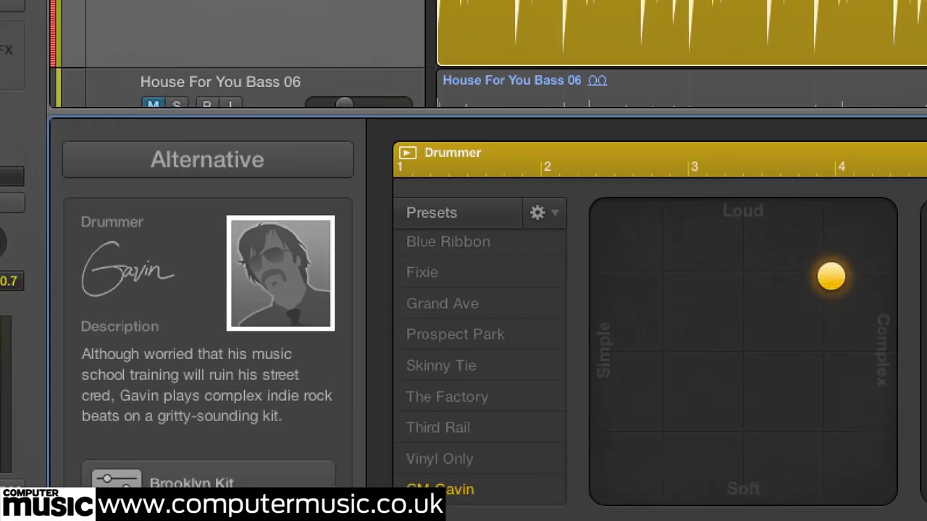
Step: Open the Brooklyn Kit in its own editor window and switch through the Heavy and Portland kits to the Slow Jam Kit
left_click(214, 455)
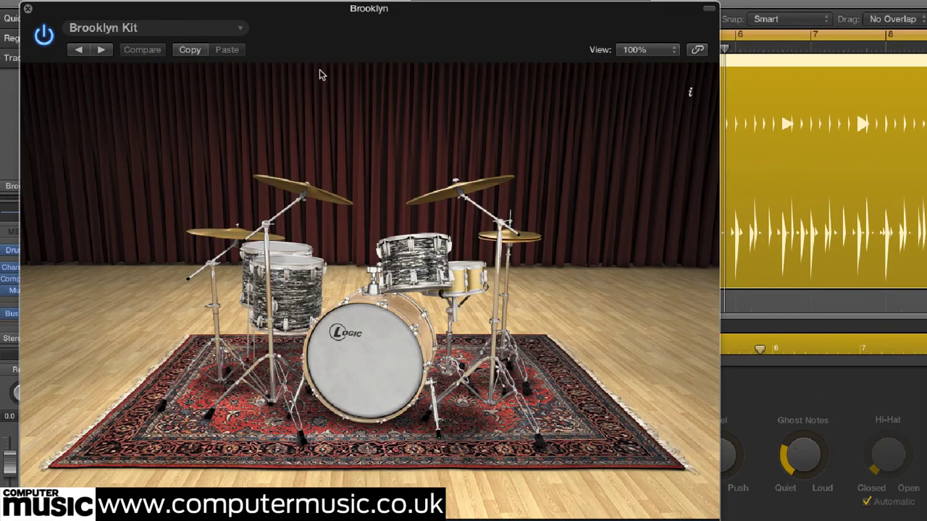
left_click_drag(242, 13, 464, 16)
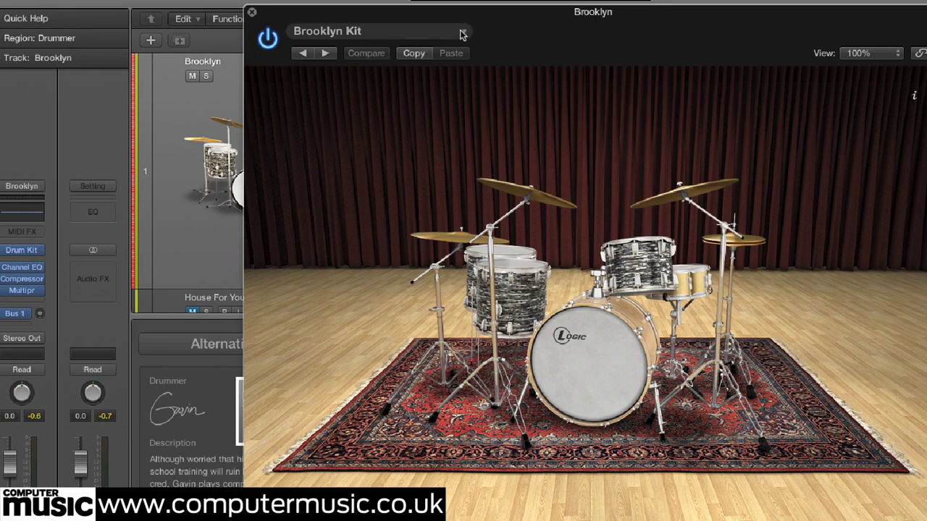
left_click(462, 35)
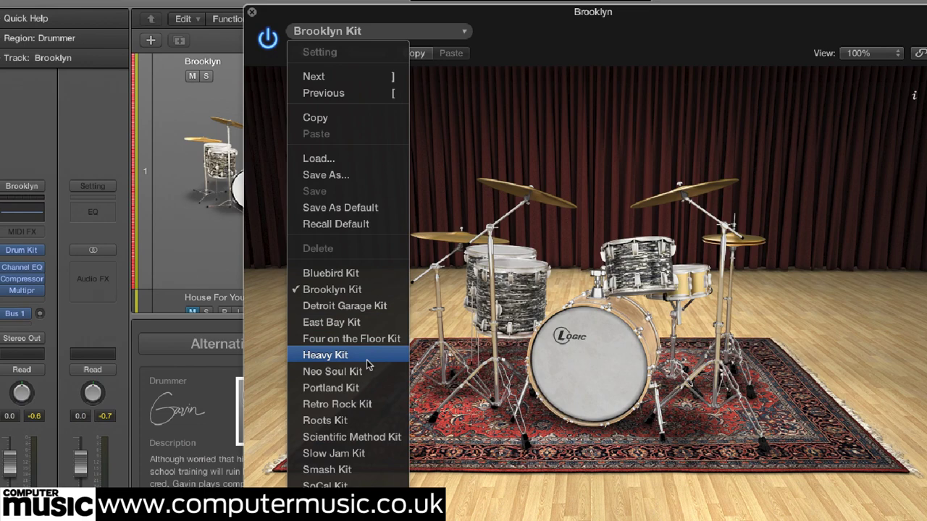
left_click(333, 354)
left_click(463, 36)
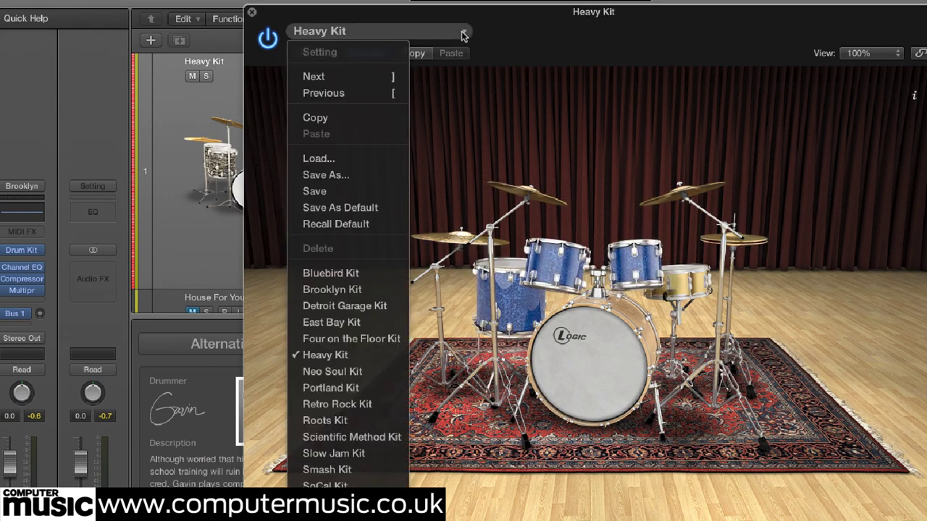
left_click(330, 388)
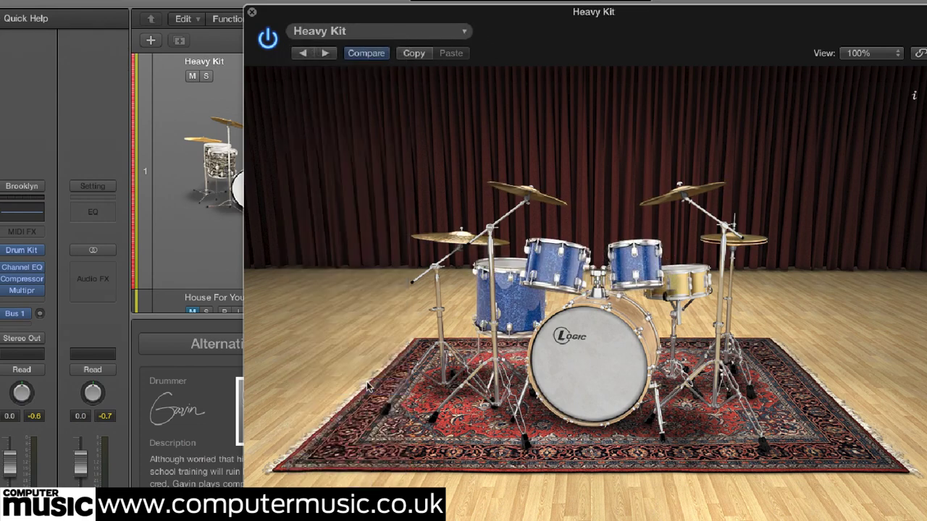
left_click(462, 31)
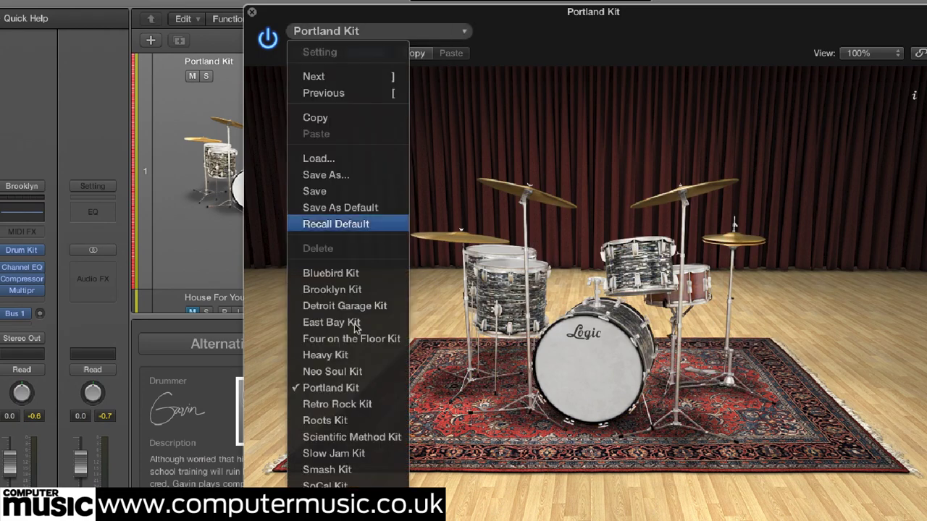
left_click(356, 454)
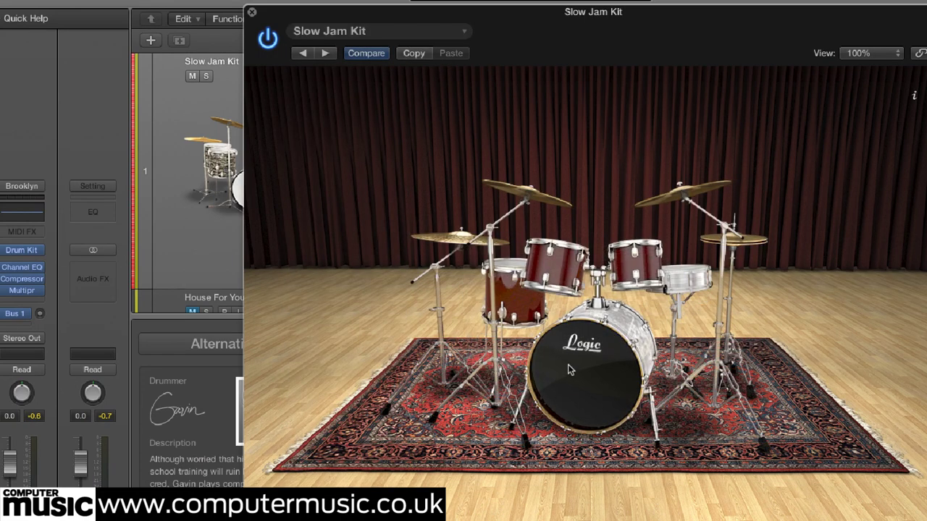
Step: Exchange the Slow Jam Kit's kick drum, trying Slow Jam 2 and choosing Slow Jam 3
left_click(568, 368)
left_click(297, 218)
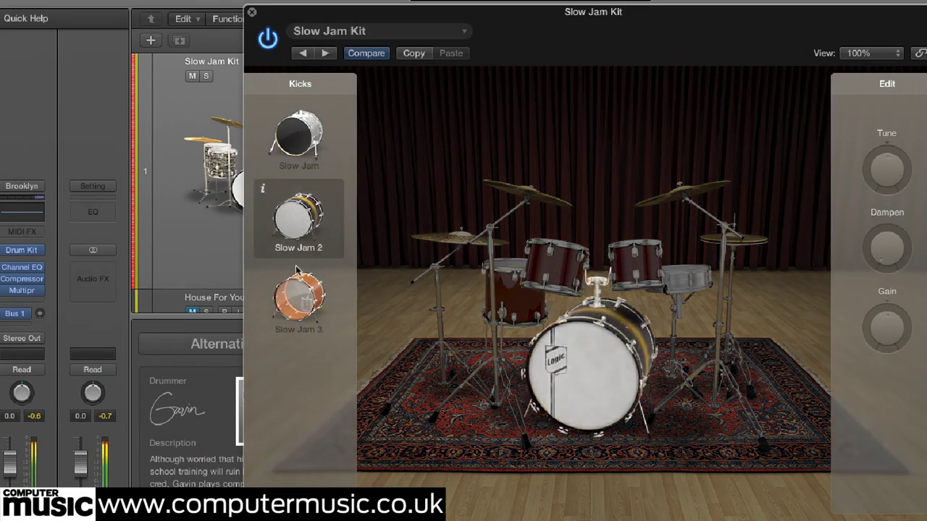
left_click(297, 298)
Step: Audition the Slow Jam 2 and Slow Jam 3 snares, go back to the Slow Jam snare, and show the toms' edit controls
left_click(696, 280)
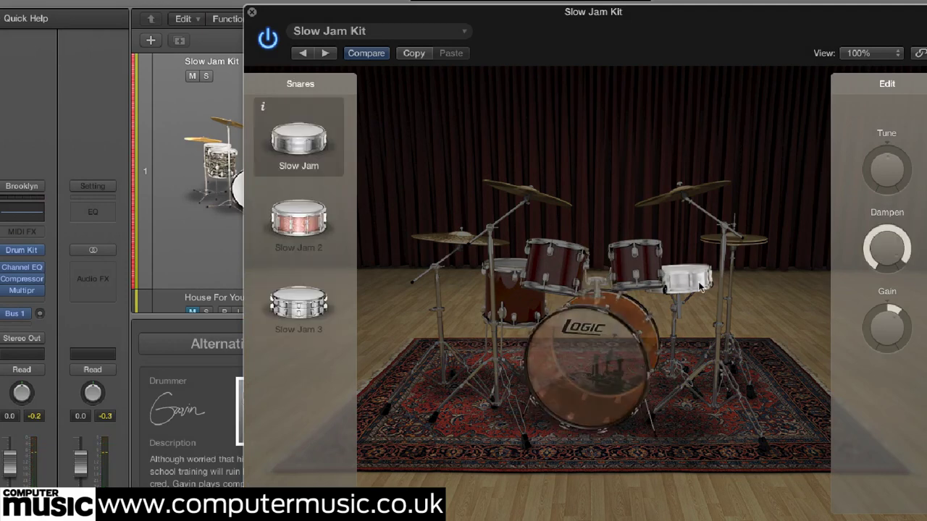
left_click(298, 217)
left_click(304, 310)
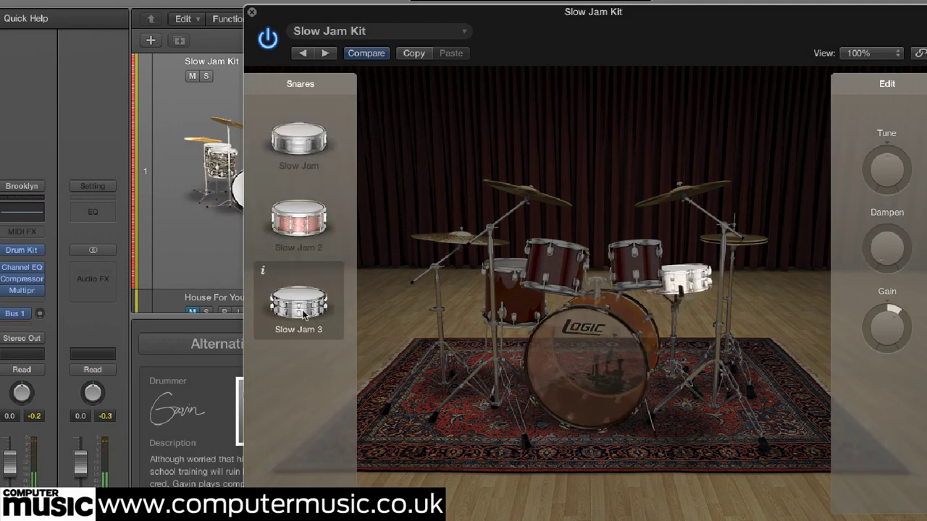
left_click(310, 128)
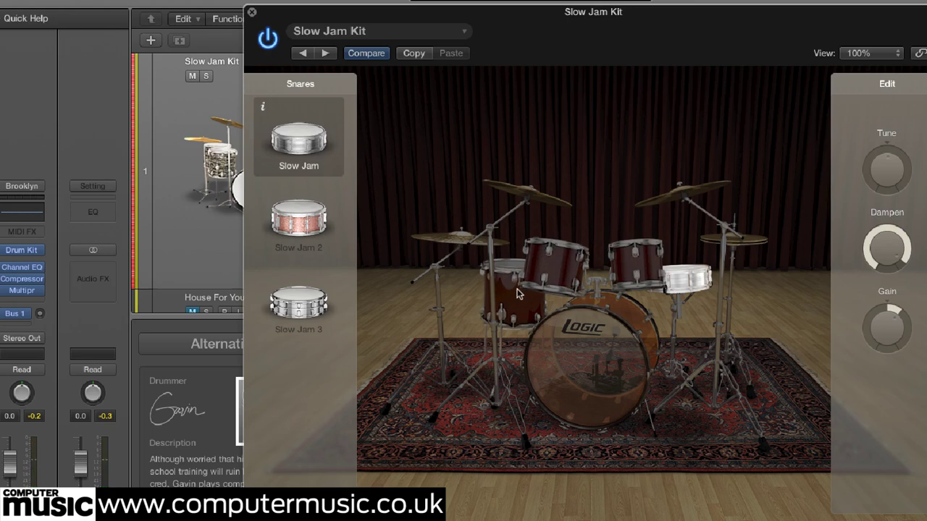
left_click(554, 264)
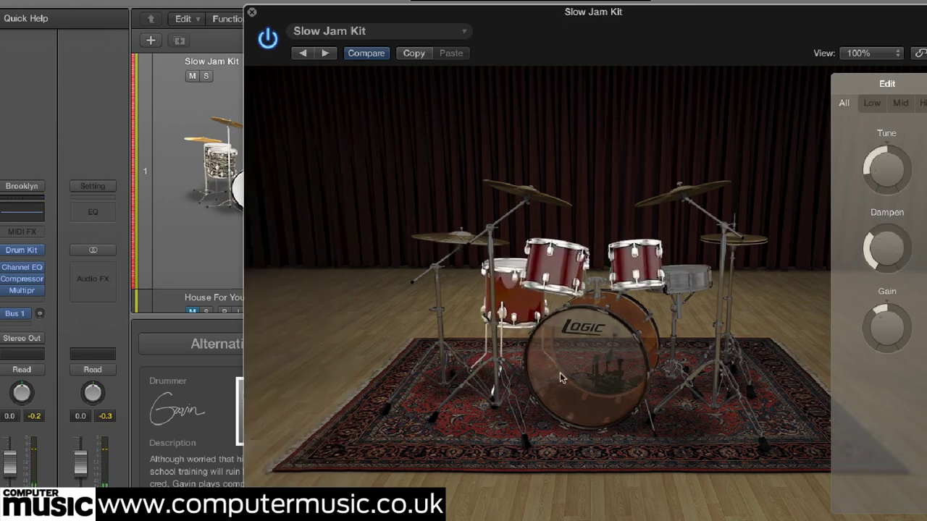
Step: Load the Smash Kit and audition its alternative kicks and second snare, returning the kick to Smash
left_click(373, 34)
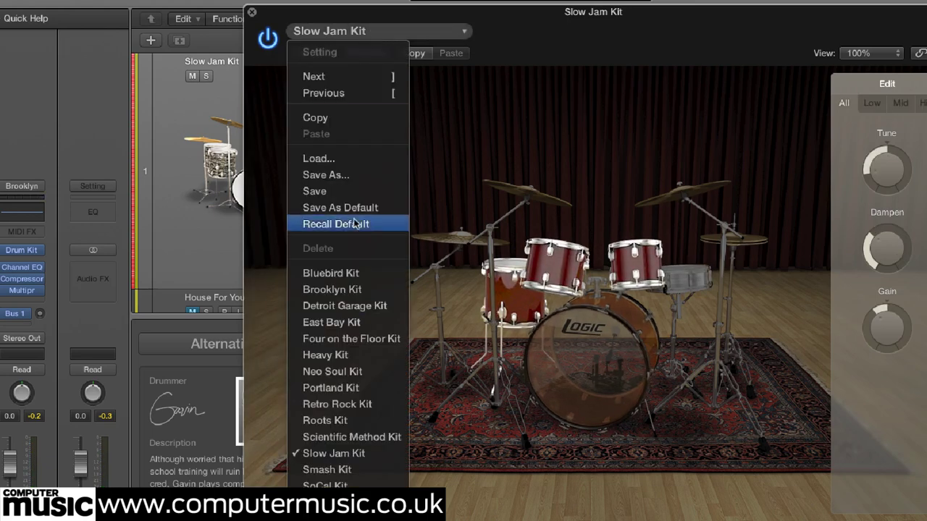
left_click(353, 470)
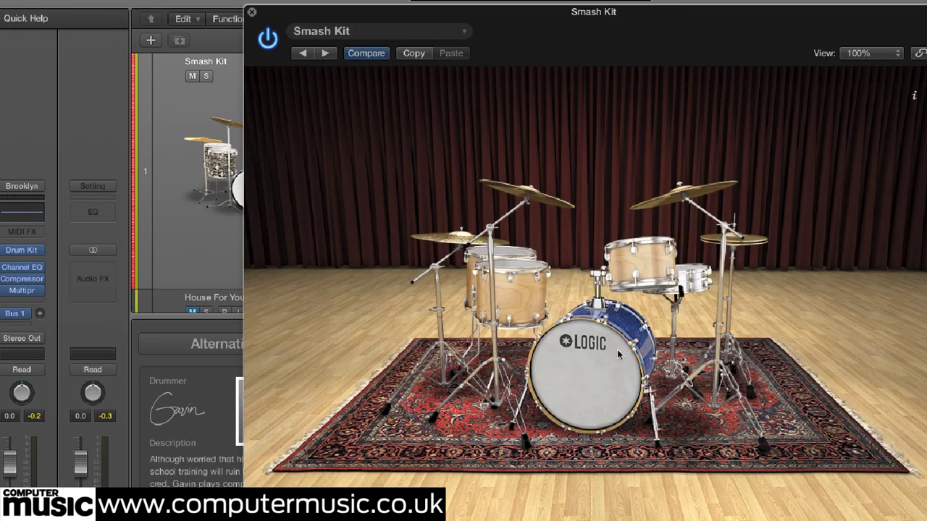
left_click(617, 349)
left_click(301, 217)
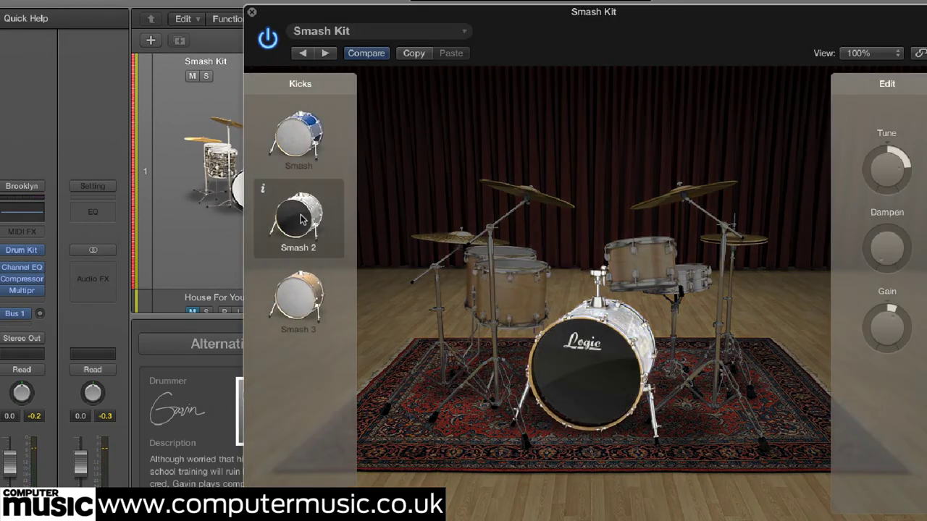
left_click(299, 306)
left_click(308, 156)
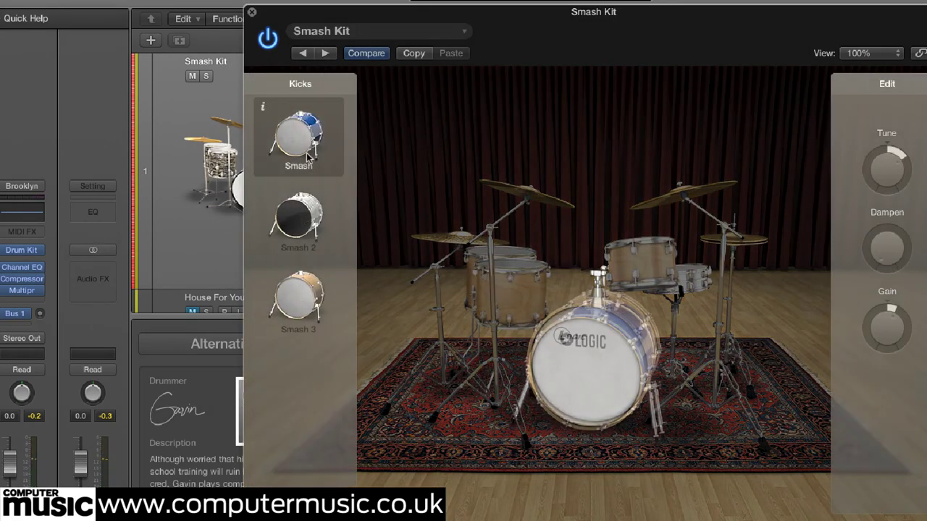
left_click(688, 279)
left_click(317, 227)
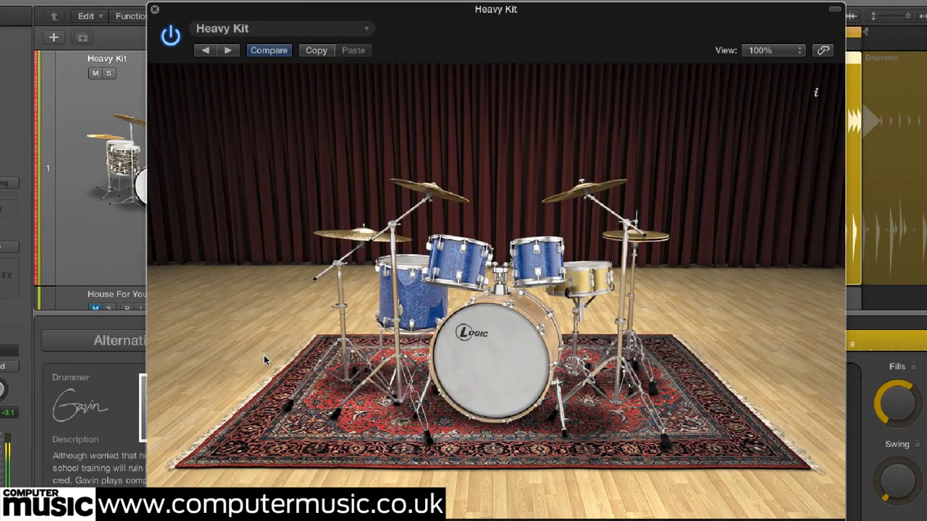
Step: Audition the Gavin performance on the Roots, Smash and Sunset kits
left_click(364, 29)
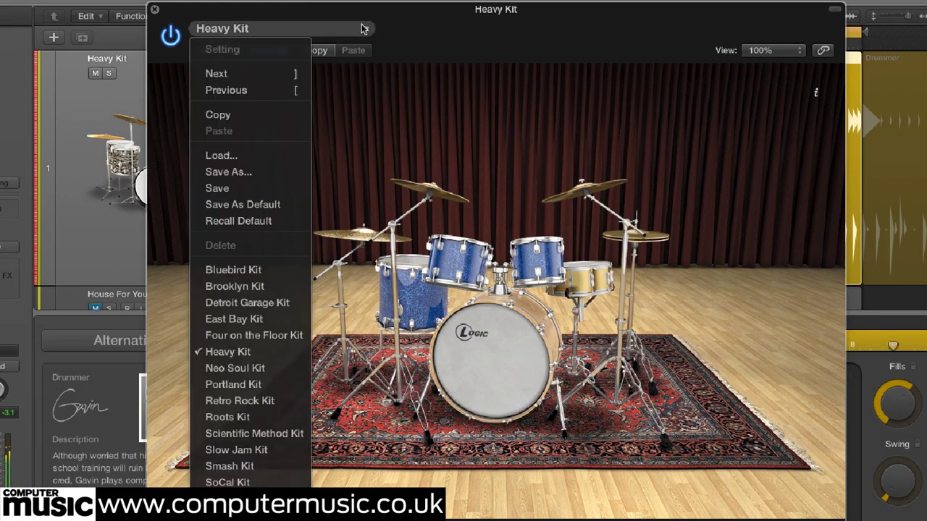
left_click(280, 417)
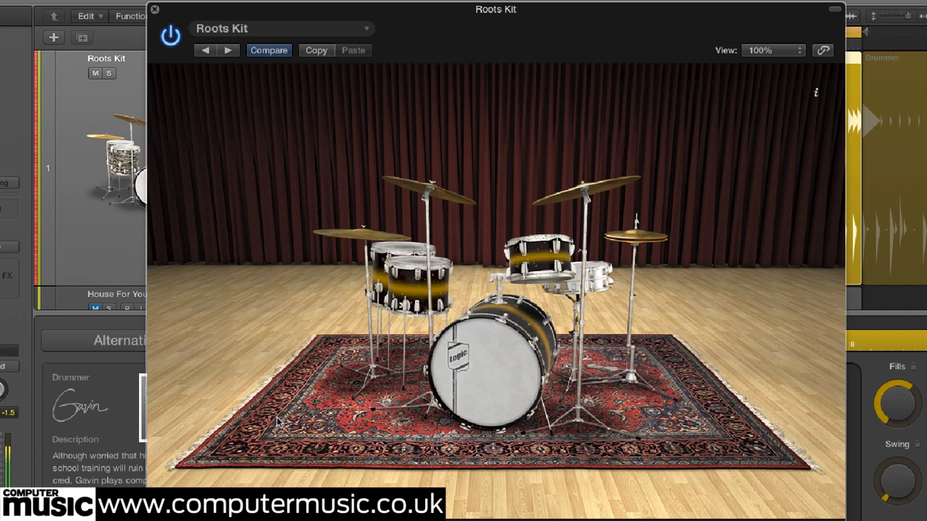
left_click(364, 33)
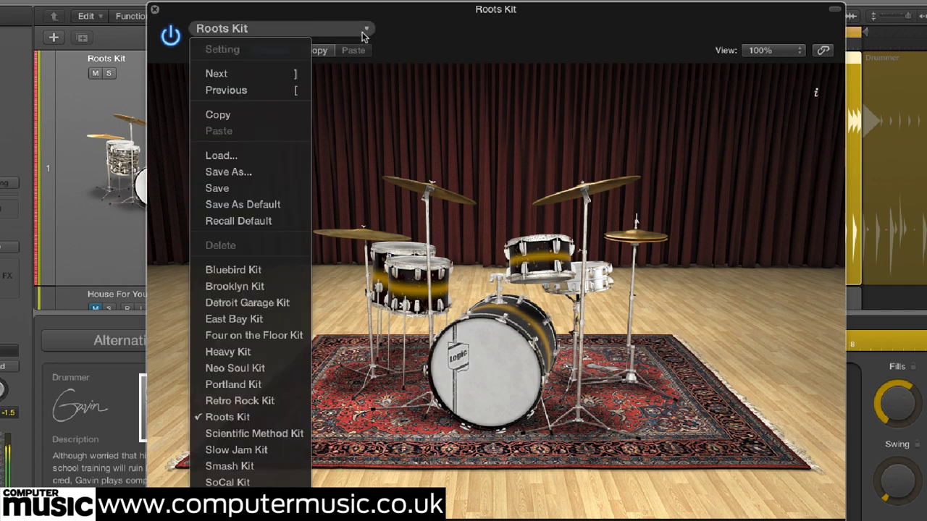
left_click(277, 464)
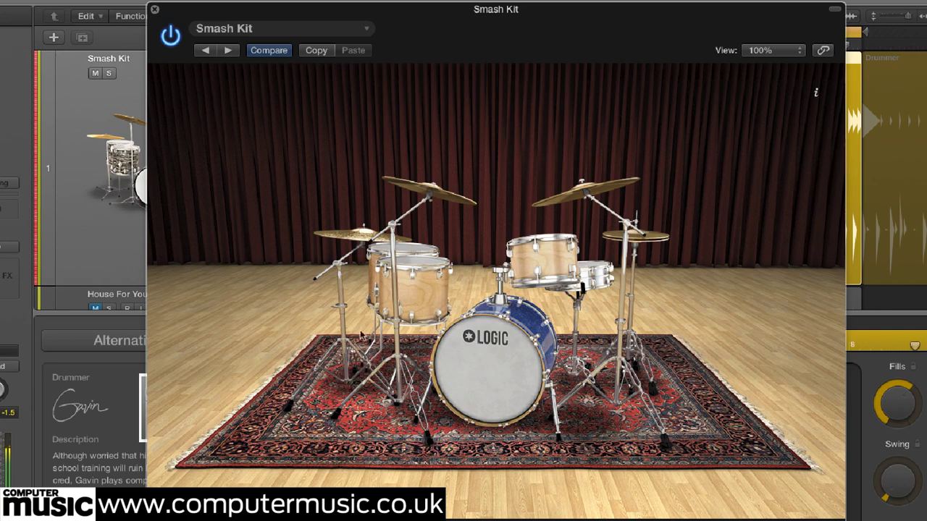
left_click(365, 32)
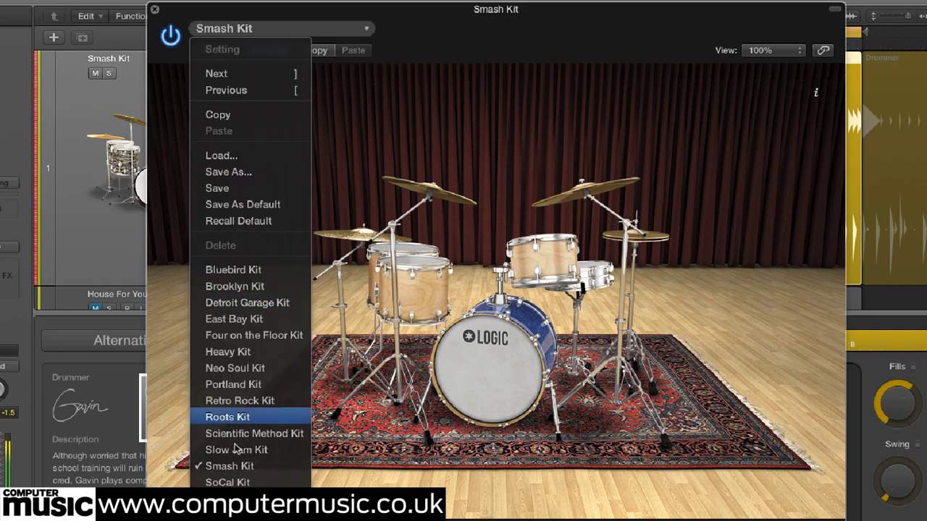
left_click(229, 498)
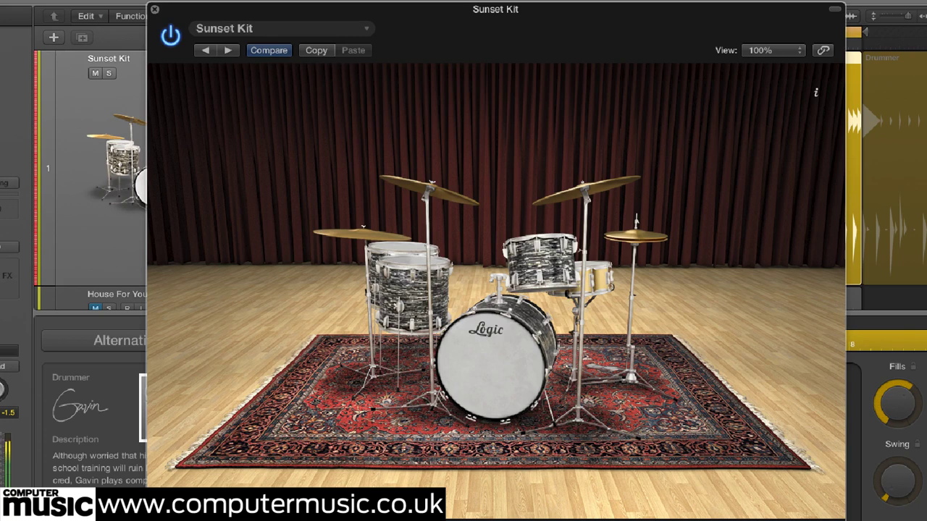
Step: Load the Neo Soul Kit and open its snare's selection and edit controls, checking the Tune setting
left_click(365, 29)
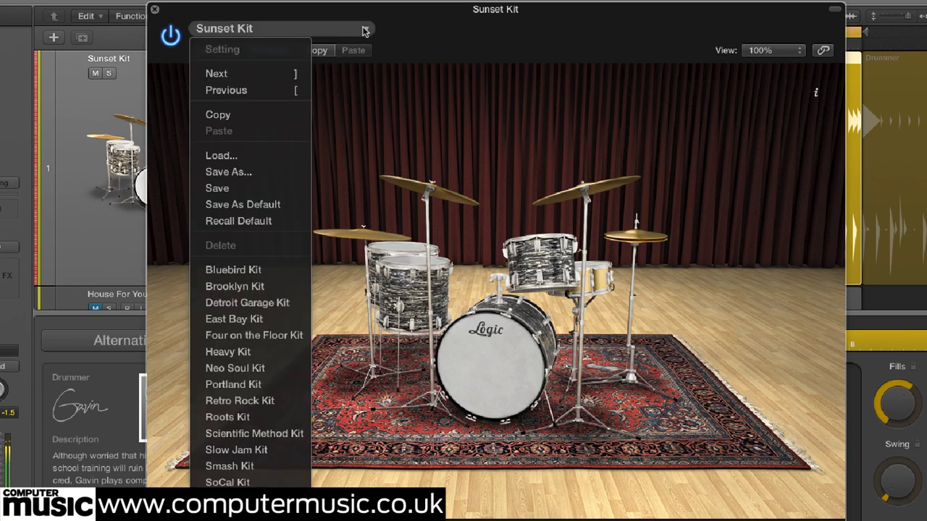
left_click(229, 333)
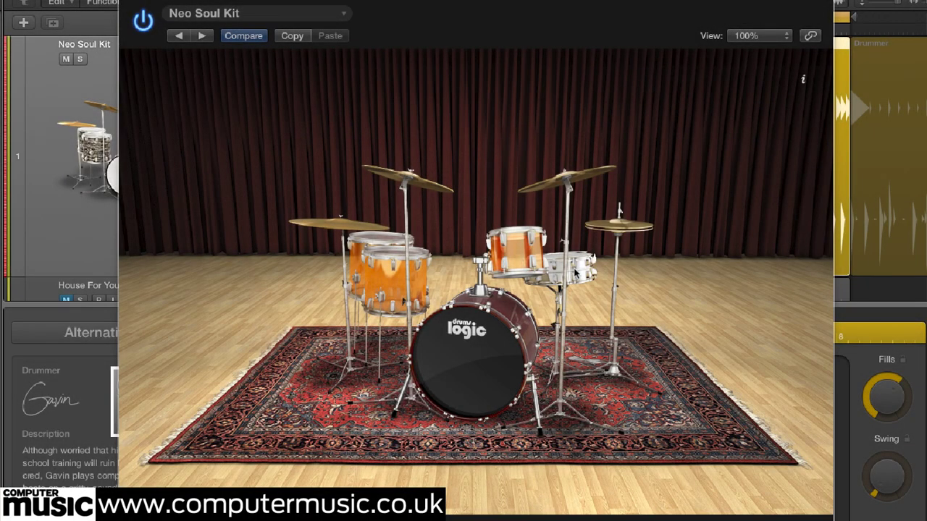
left_click(575, 273)
mouse_move(771, 156)
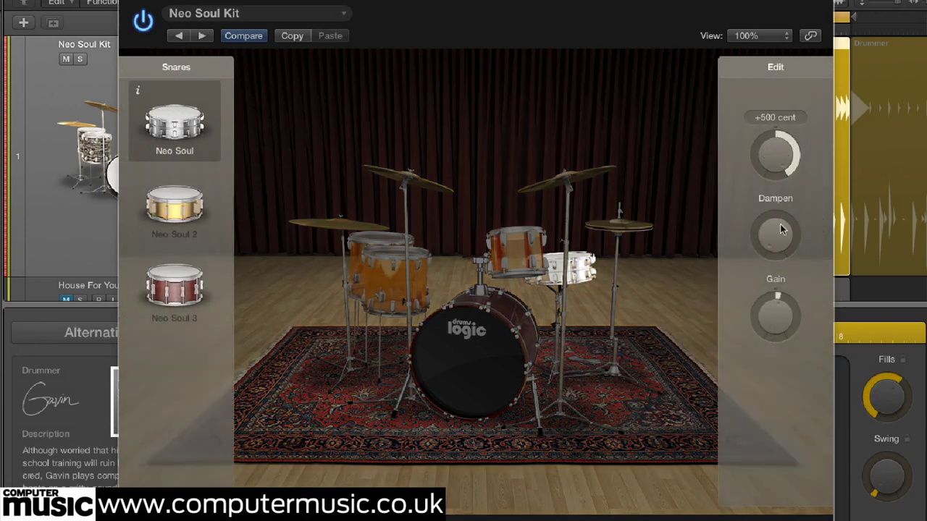
Step: Set the snare's Tune to -213 cent and Dampen to 100 %, raising its Gain to +5 dB and lowering it again
mouse_move(781, 229)
left_mouse_down()
mouse_move(770, 210)
mouse_move(767, 233)
left_mouse_up()
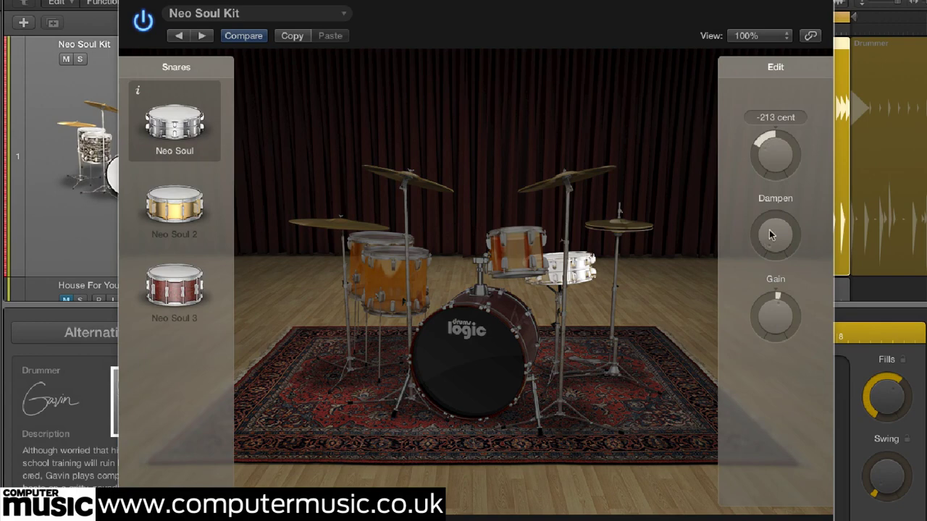
mouse_move(771, 239)
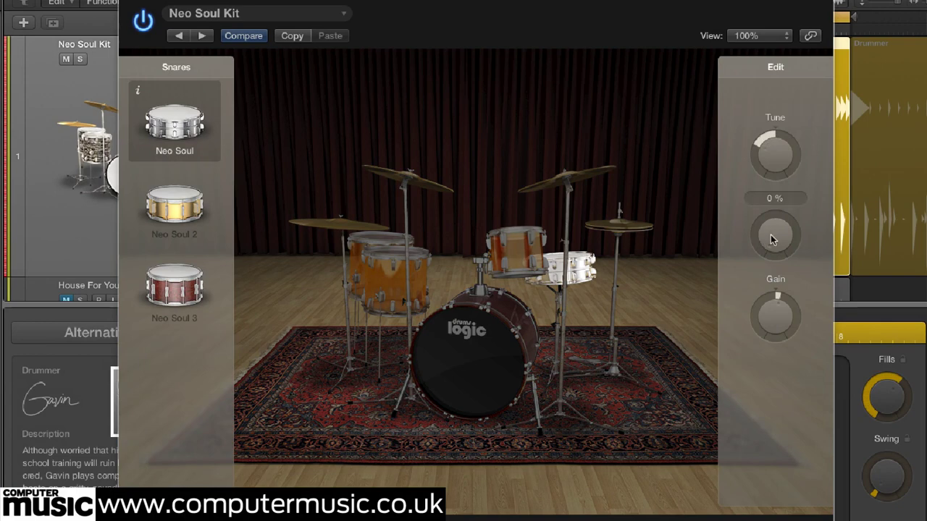
left_click_drag(773, 207, 765, 126)
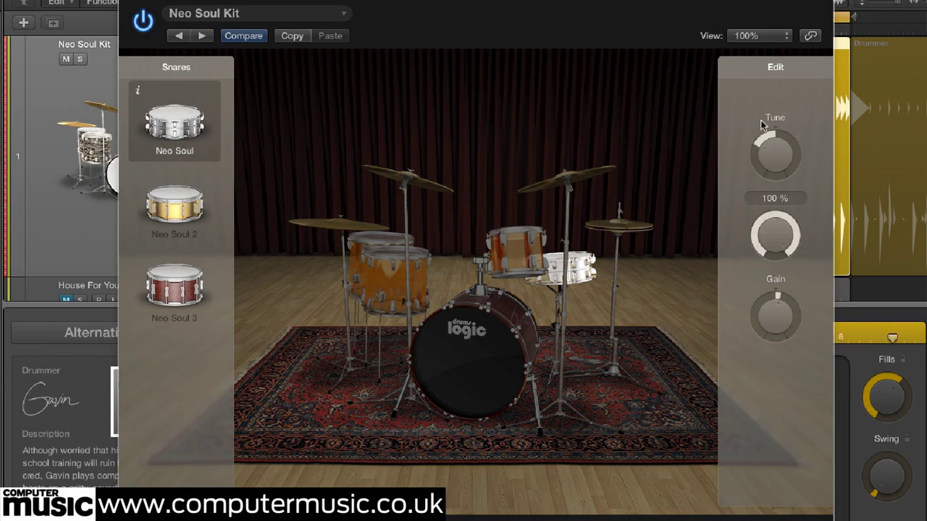
left_click_drag(773, 318, 773, 294)
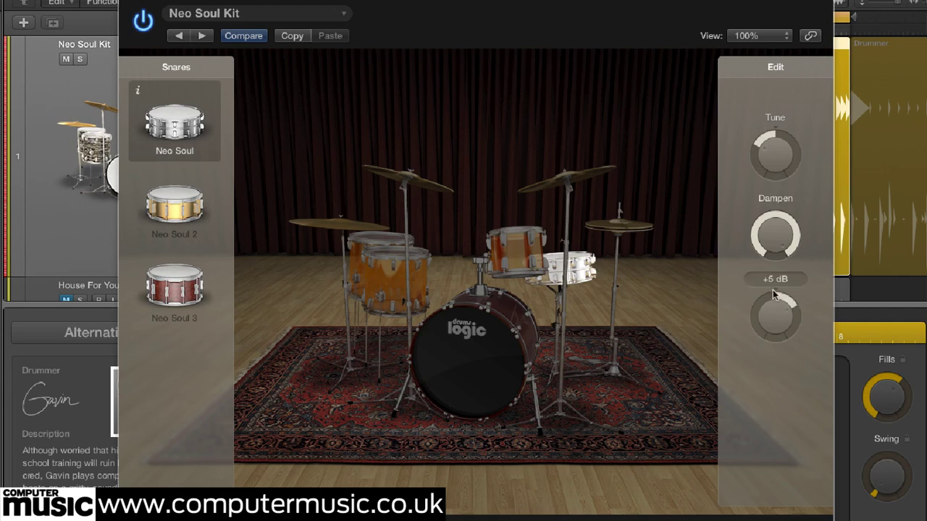
left_click_drag(771, 248, 778, 351)
mouse_move(766, 235)
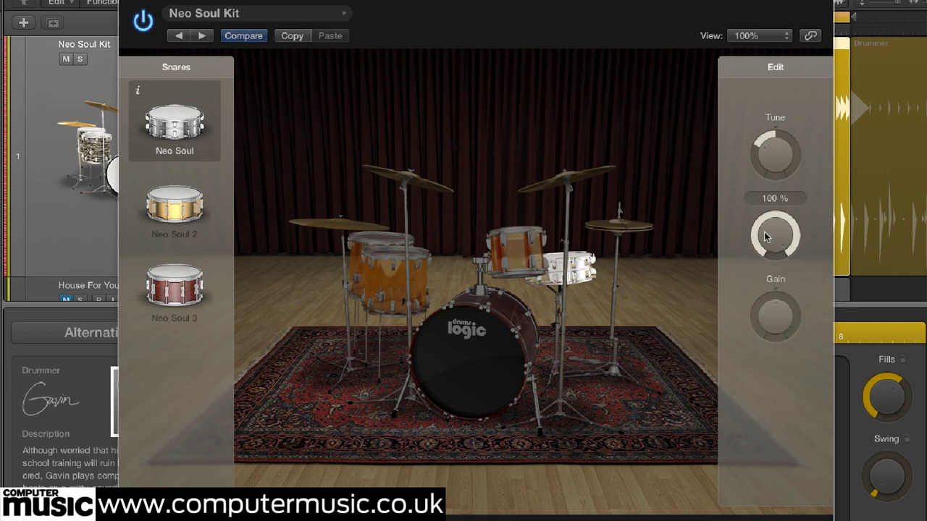
Step: Open the kick's edit controls, raise its Tune to +500 cent, and bring the tuning back down near centre
left_click(463, 356)
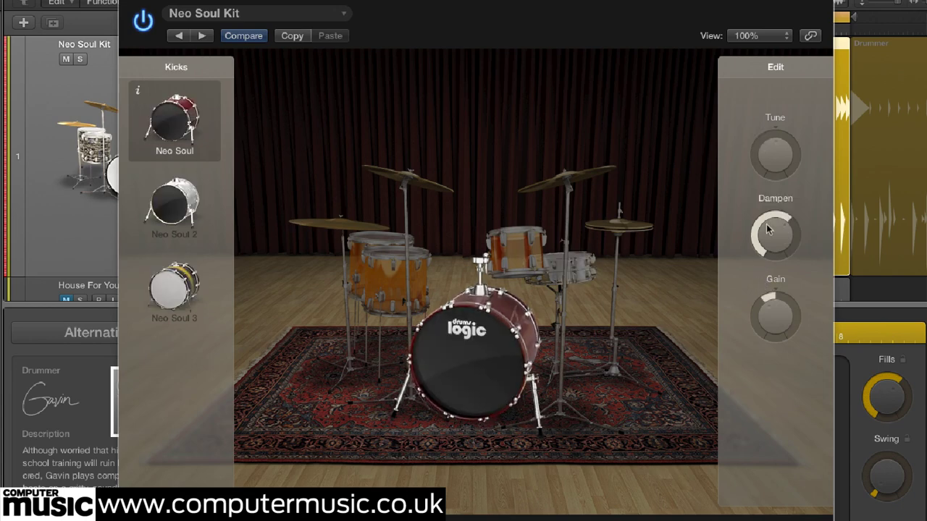
mouse_move(773, 145)
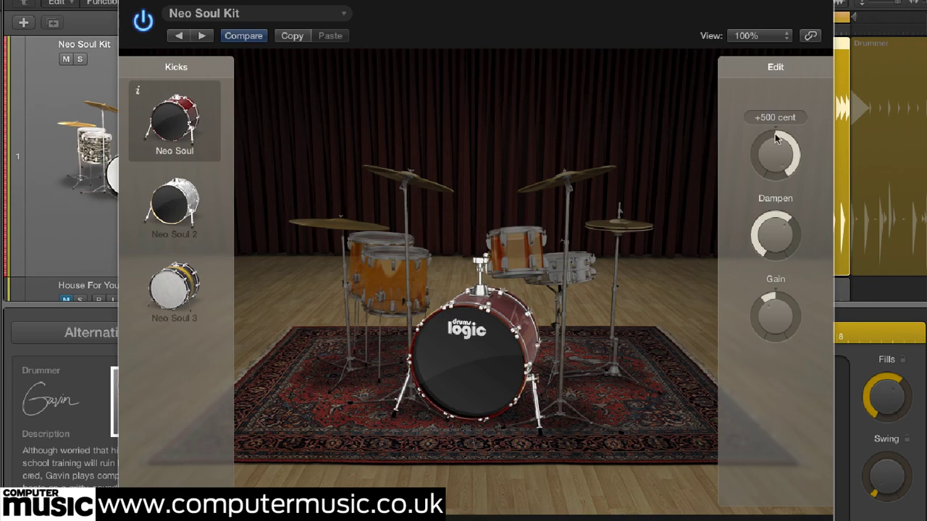
left_click_drag(774, 146, 775, 178)
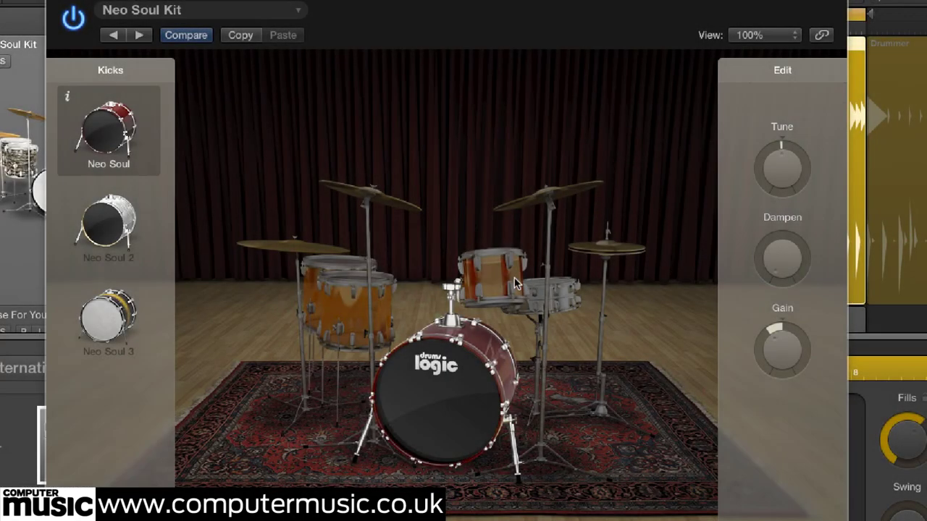
Step: Open the toms' edit controls, tune the low tom to +207 cent, and adjust the tuning of all toms together
left_click(492, 279)
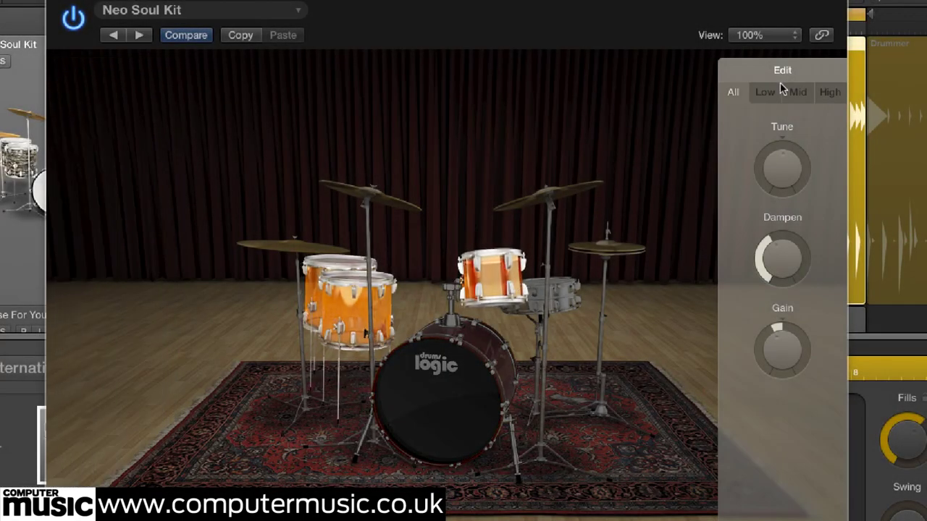
mouse_move(773, 178)
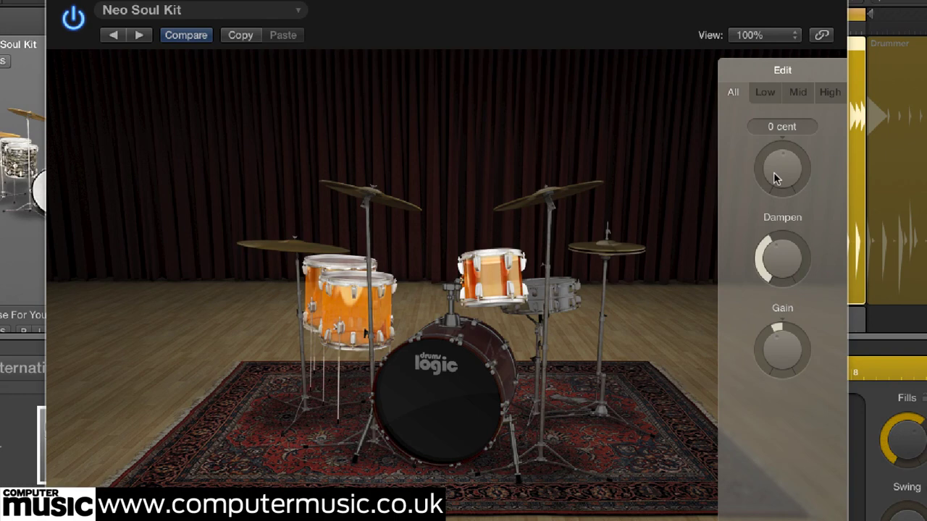
left_click(768, 93)
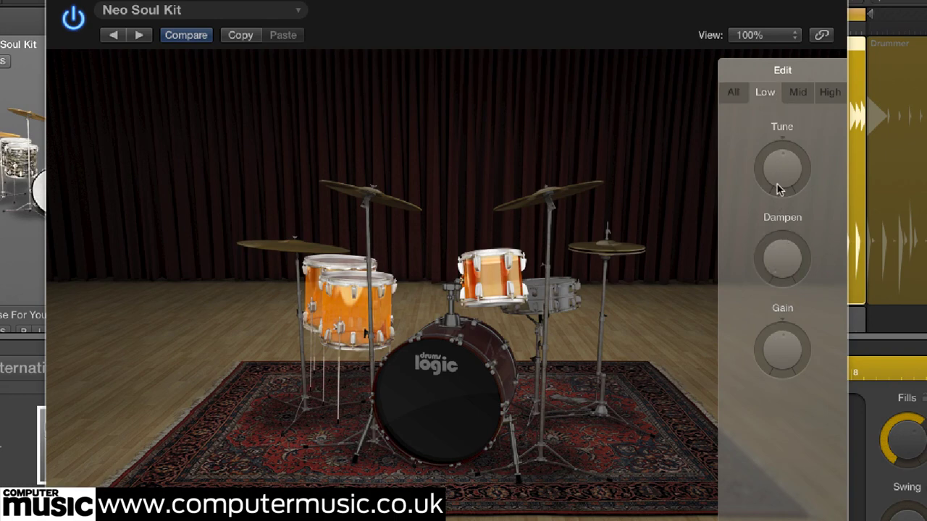
left_click_drag(779, 189, 780, 153)
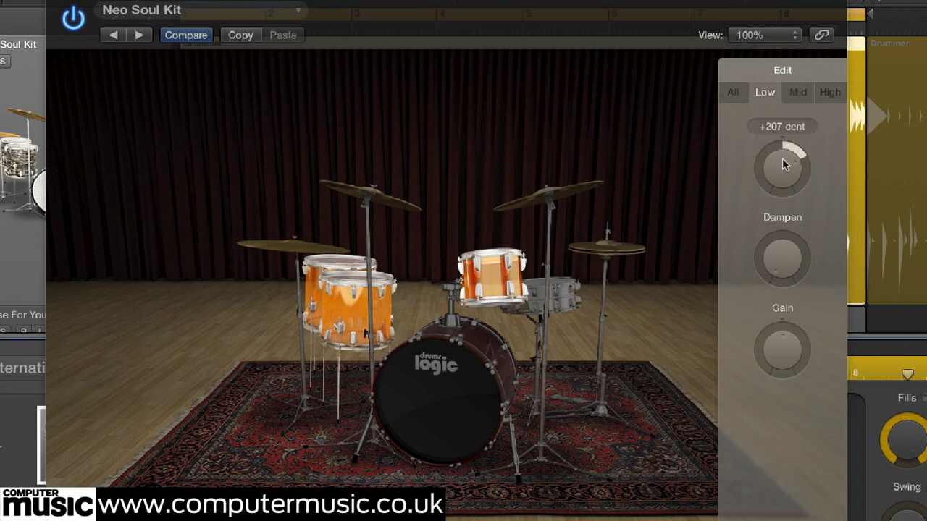
left_click(732, 91)
left_click_drag(779, 175, 778, 158)
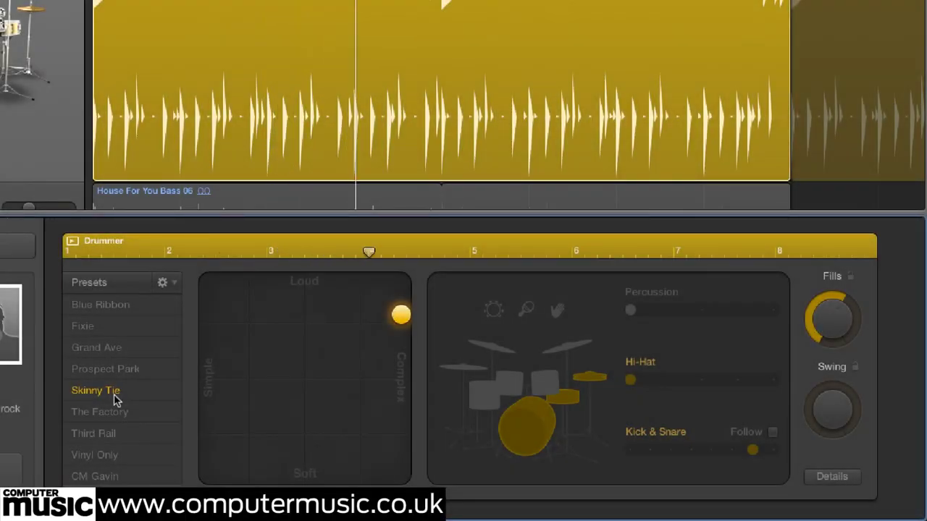
Step: Convert the Drummer region to a MIDI region and enlarge the Piano Roll to show its notes
right_click(276, 32)
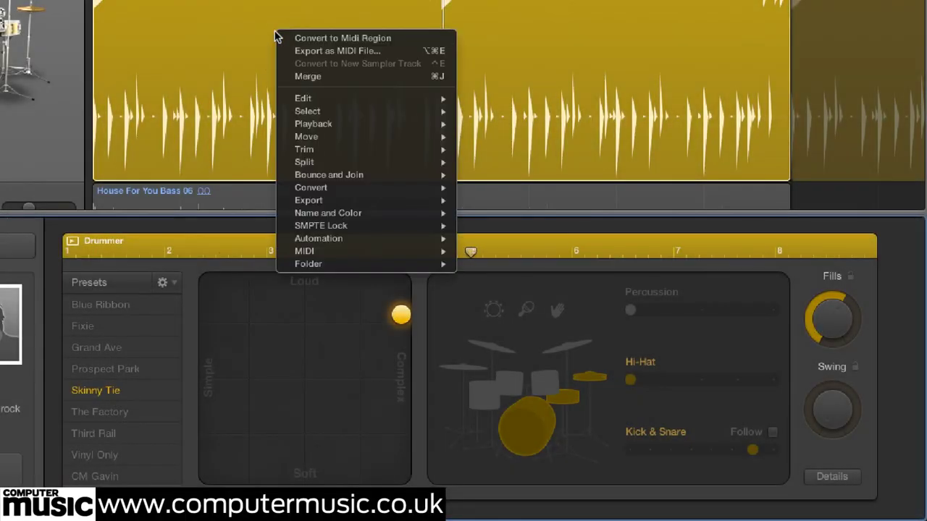
mouse_move(352, 190)
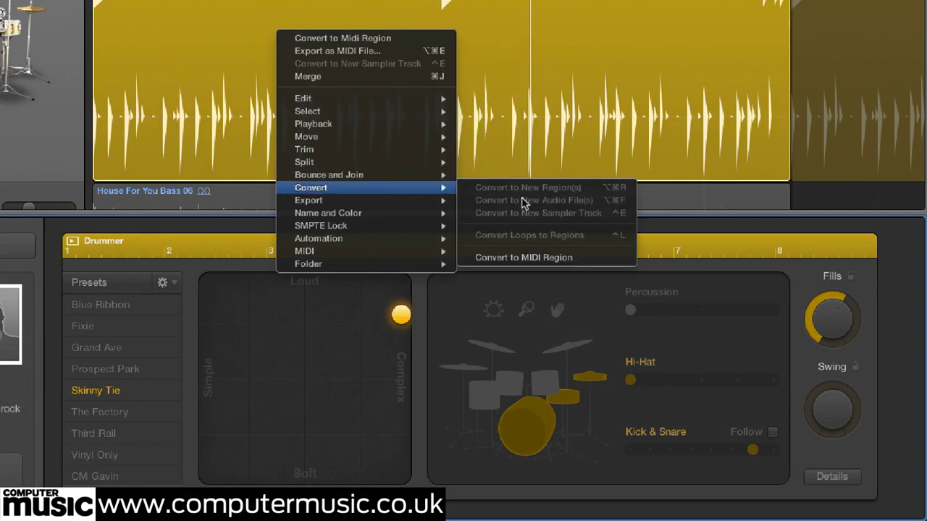
left_click(552, 259)
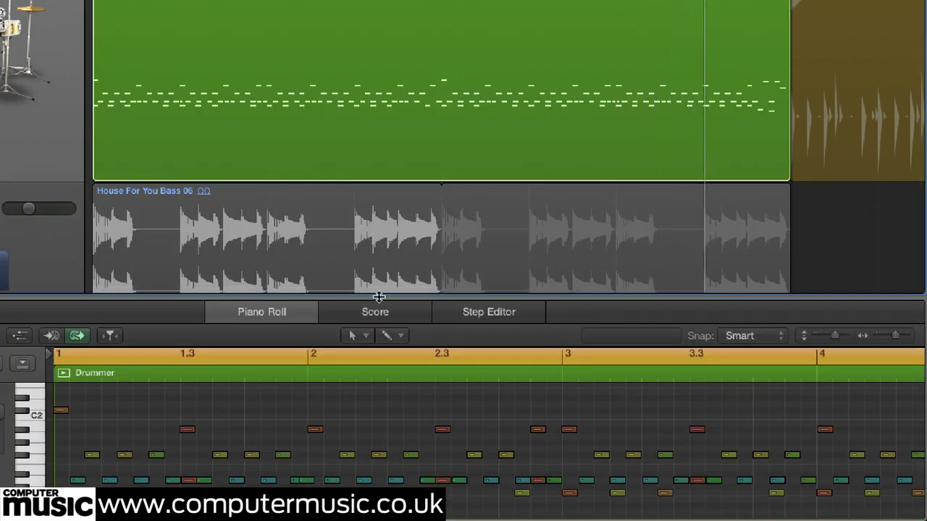
left_click_drag(382, 296, 362, 208)
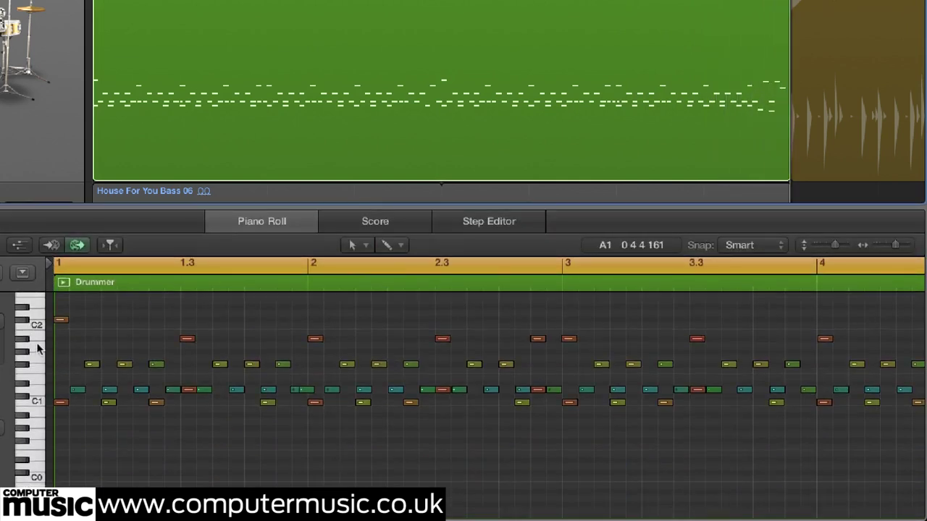
Step: Select every D1 note in the Piano Roll and transpose them down one semitone
left_click(36, 338)
left_click_drag(37, 335, 32, 390)
left_click(32, 390)
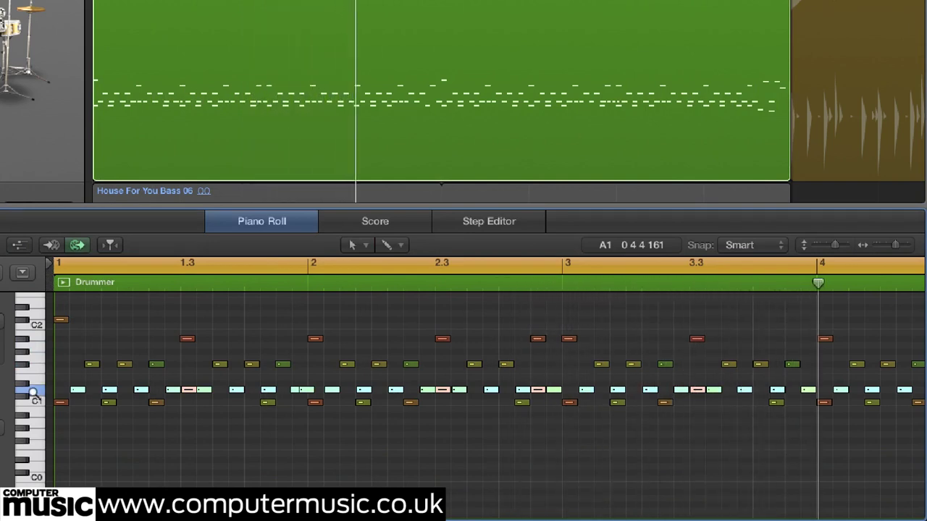
key("alt+Down")
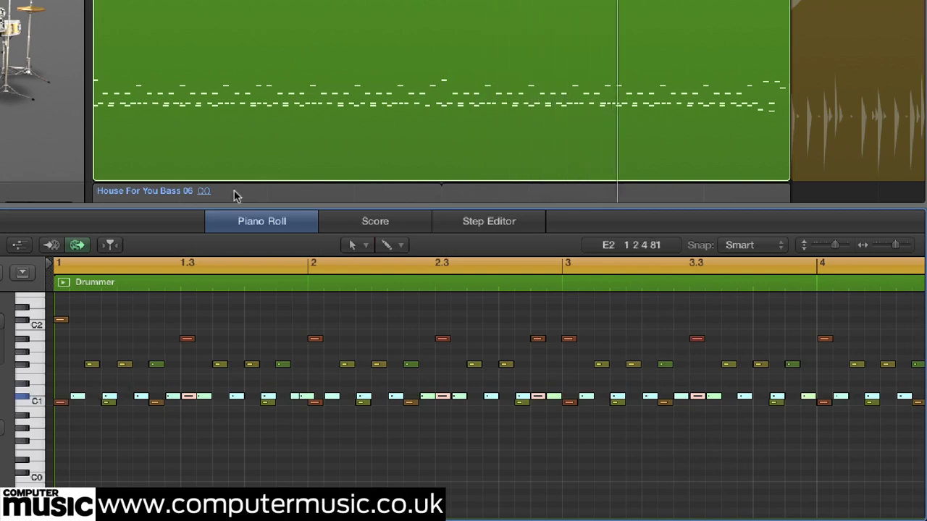
Step: Convert the MIDI region back to a Drummer region
right_click(376, 36)
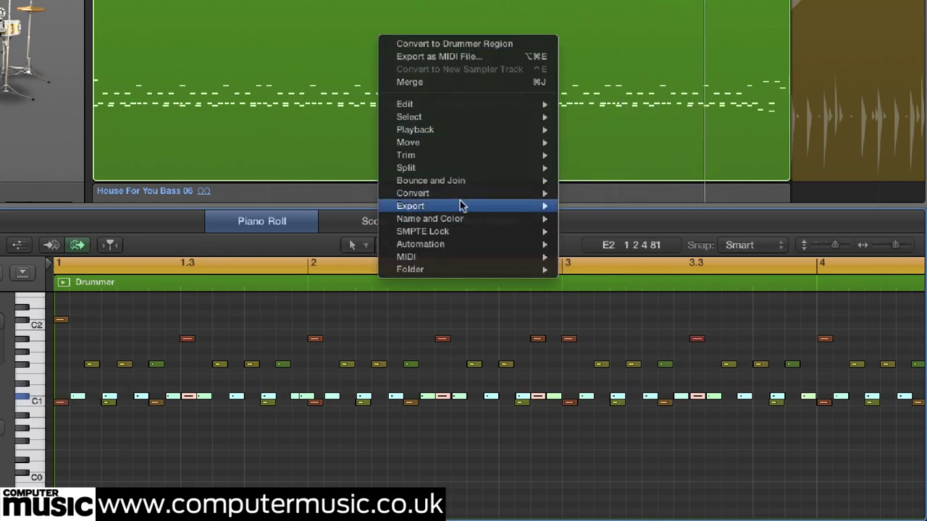
mouse_move(464, 194)
left_click(621, 264)
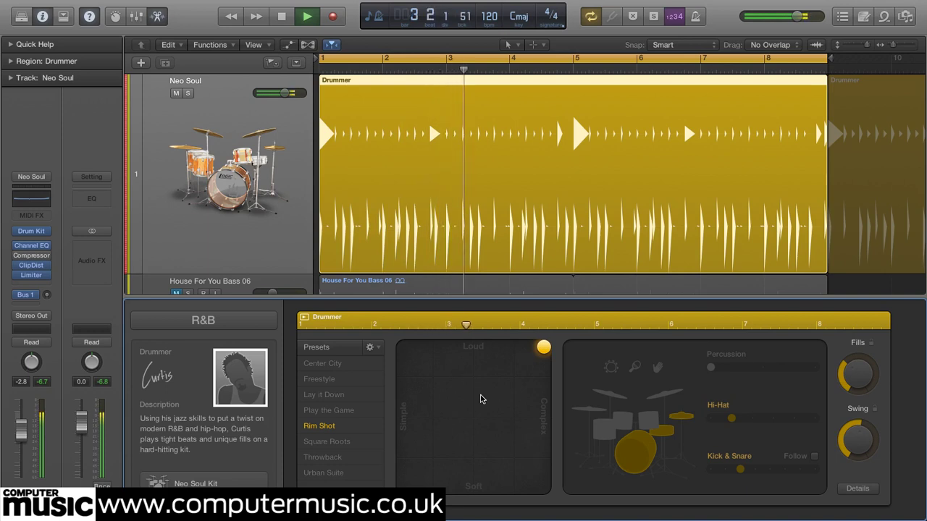
Step: Replace Drum Kit Designer with Ultrabeat as the Neo Soul track's instrument and move its window clear of the channel strips
left_click(31, 230)
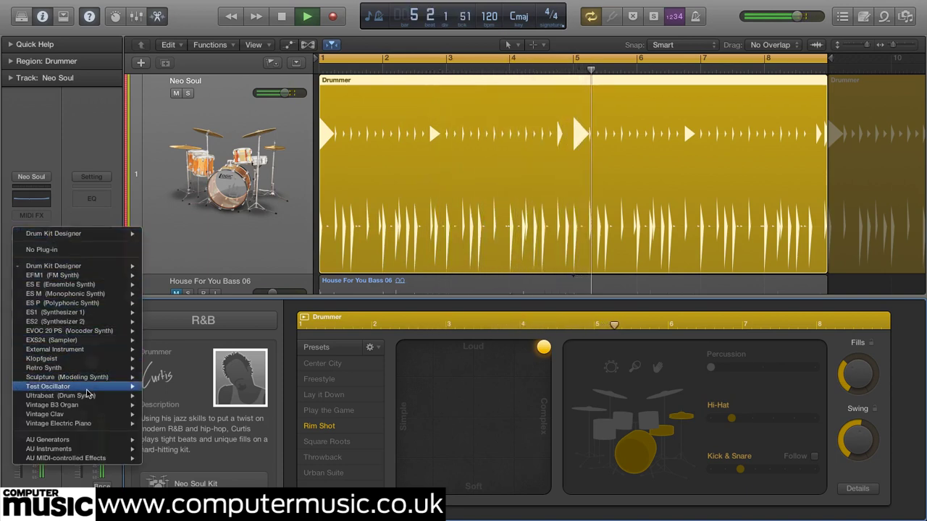
mouse_move(87, 396)
left_click(163, 397)
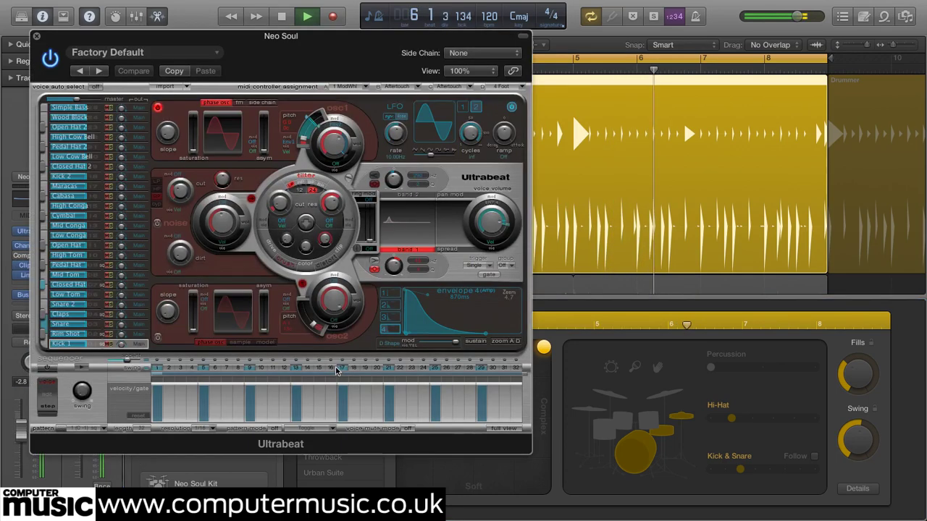
left_click_drag(275, 39, 493, 27)
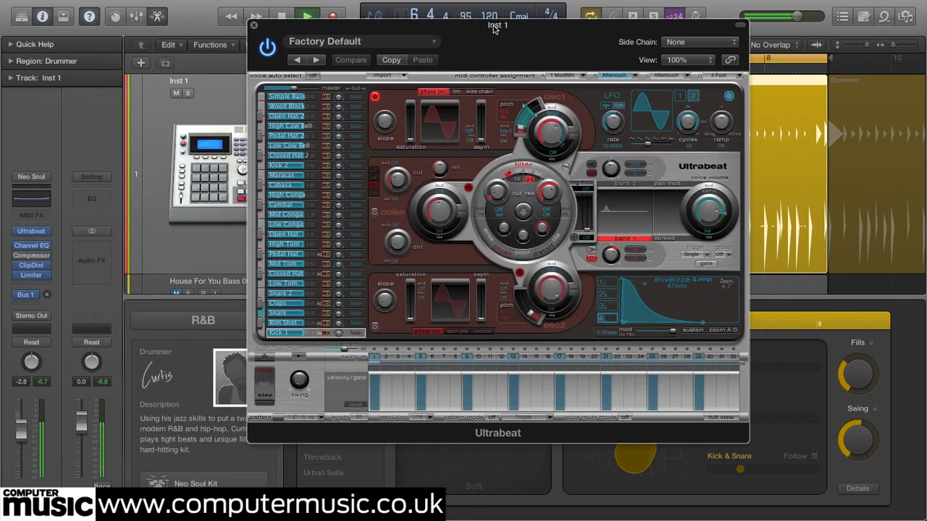
Step: Load Broken Beat Kit 01 in Ultrabeat, and step through Broken Beat Kit 02 to Classic Dub Kit 01 to audition them
left_click(424, 40)
mouse_move(337, 257)
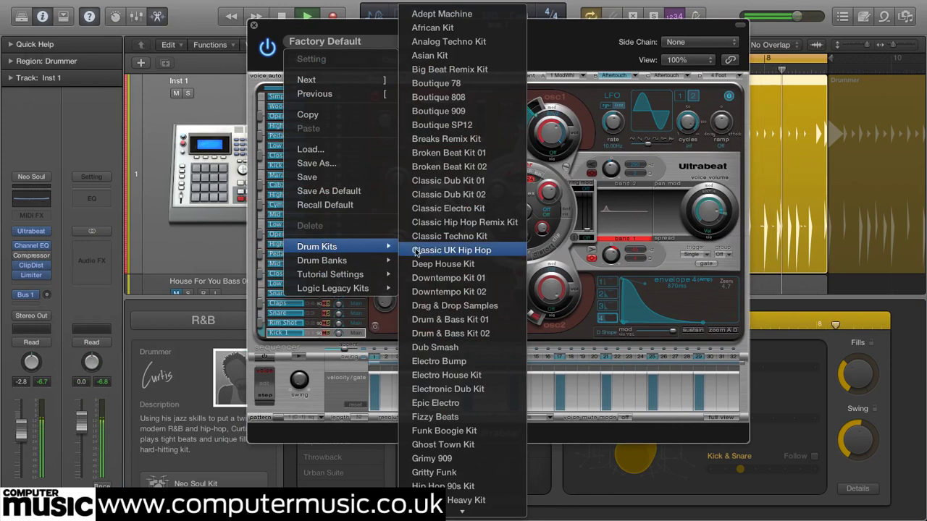
left_click(471, 153)
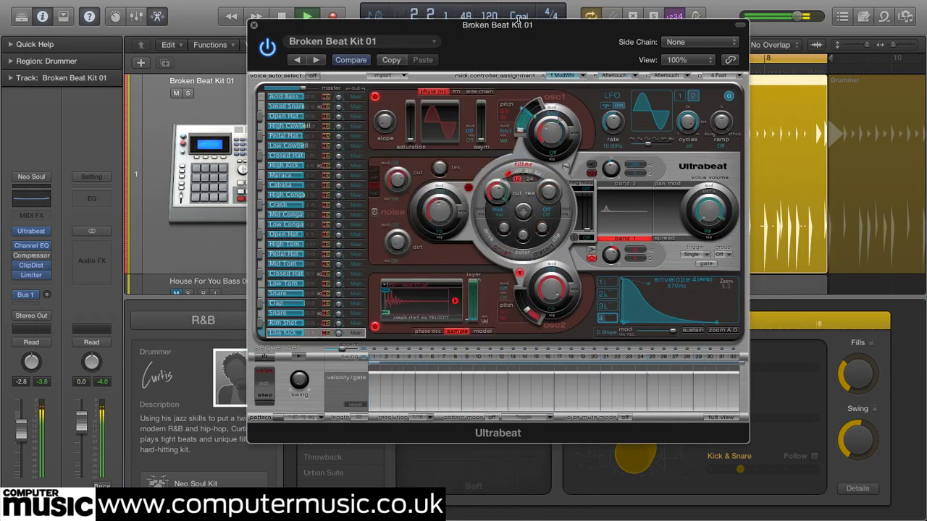
left_click_drag(518, 19, 385, 35)
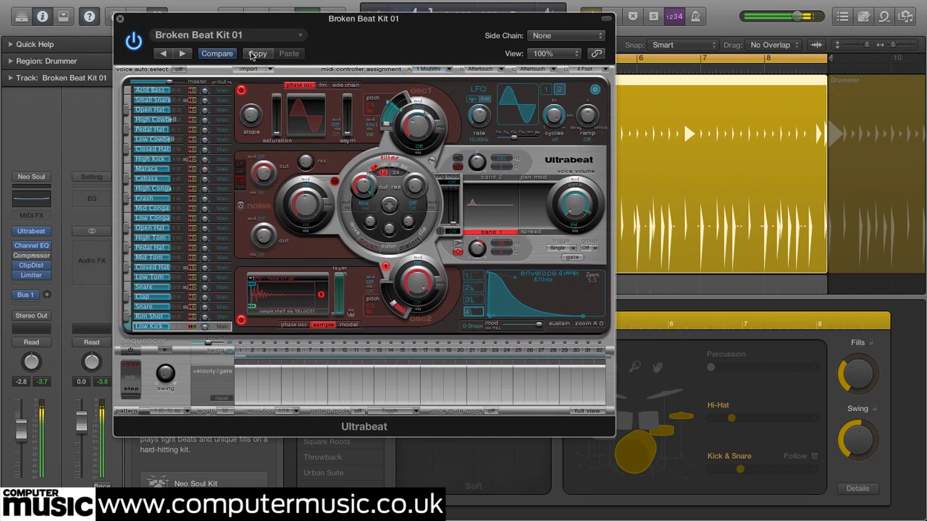
left_click(184, 54)
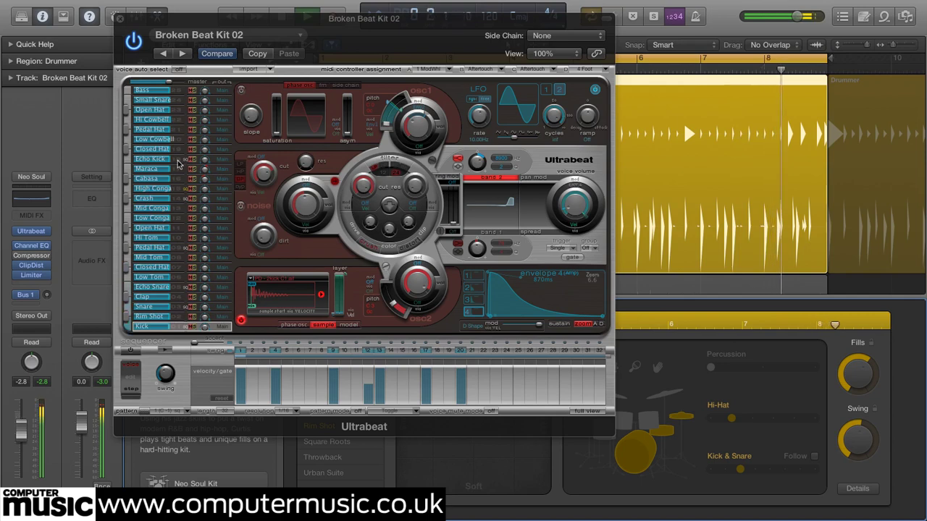
left_click(183, 53)
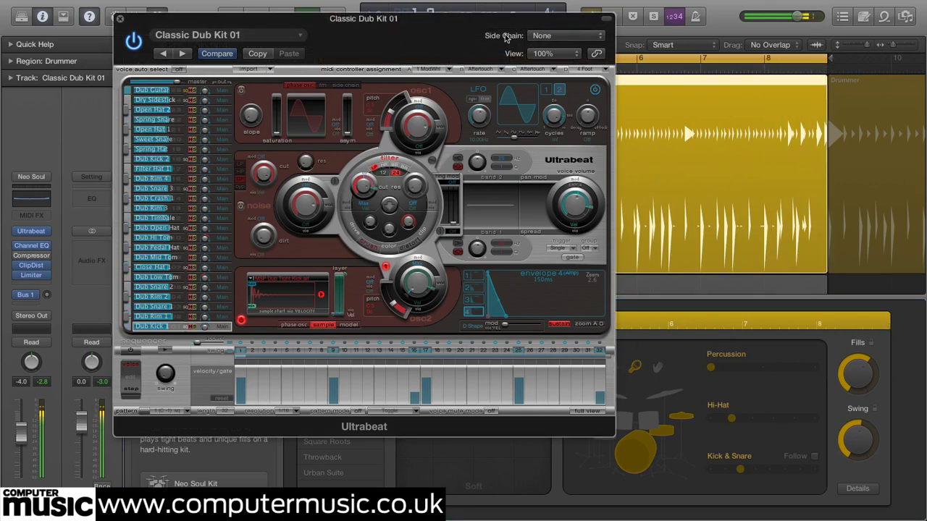
Step: Move Ultrabeat off the Drummer controls, reduce the tambourine percussion to its minimum, and switch the groove from hi-hat to toms
left_click_drag(505, 22, 480, 18)
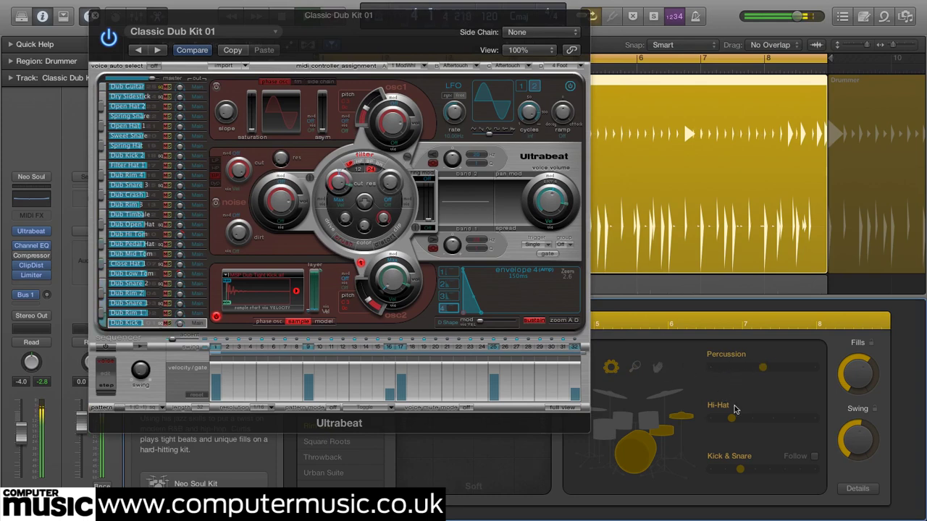
left_click(714, 369)
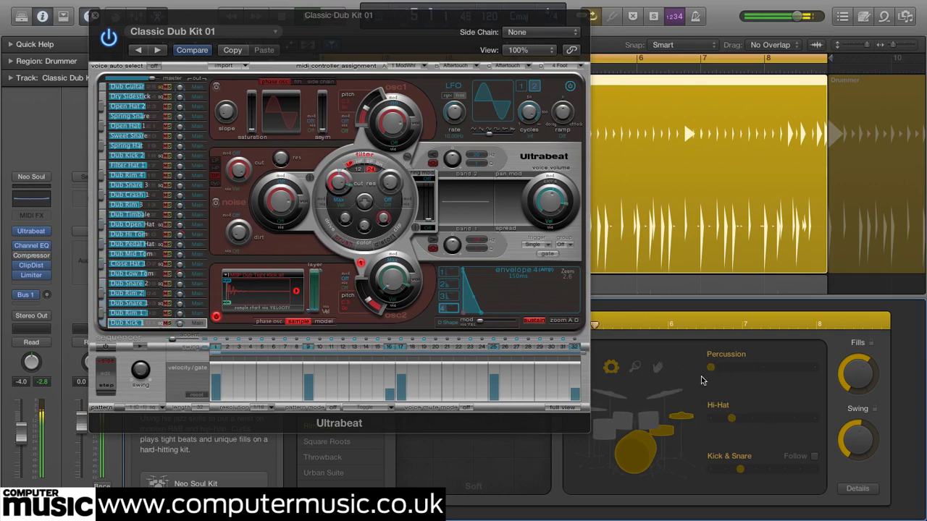
left_click(633, 423)
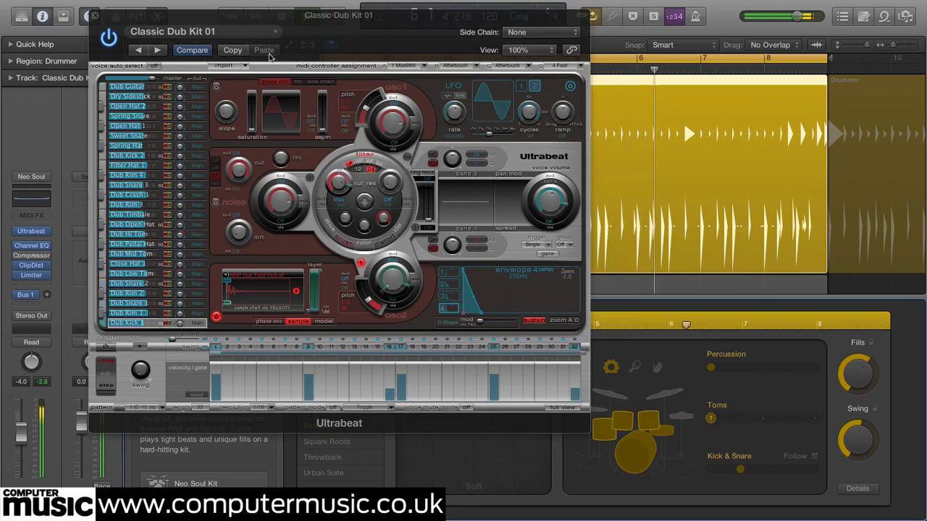
Step: Load Classic Dub Kit 02, switch the drummer's groove to the hi-hat, and raise the Hi-Hat variation
left_click(156, 51)
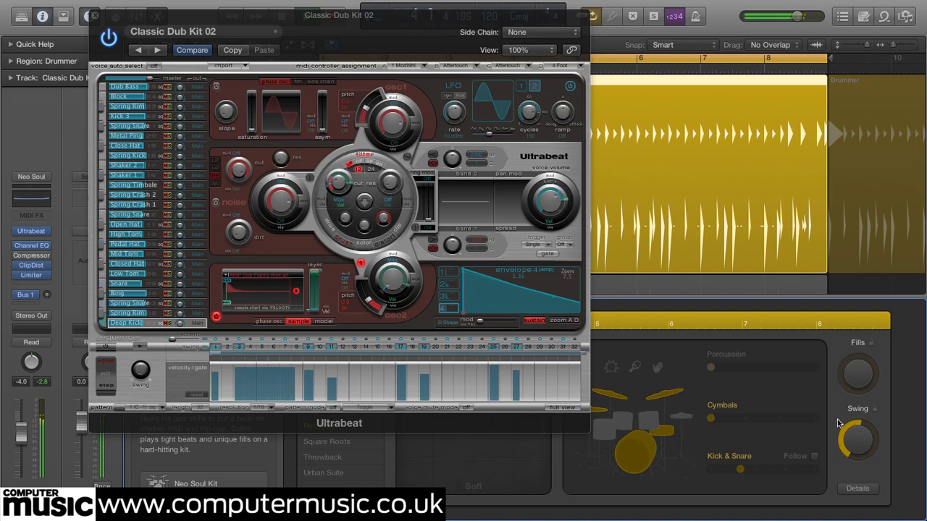
left_click(681, 420)
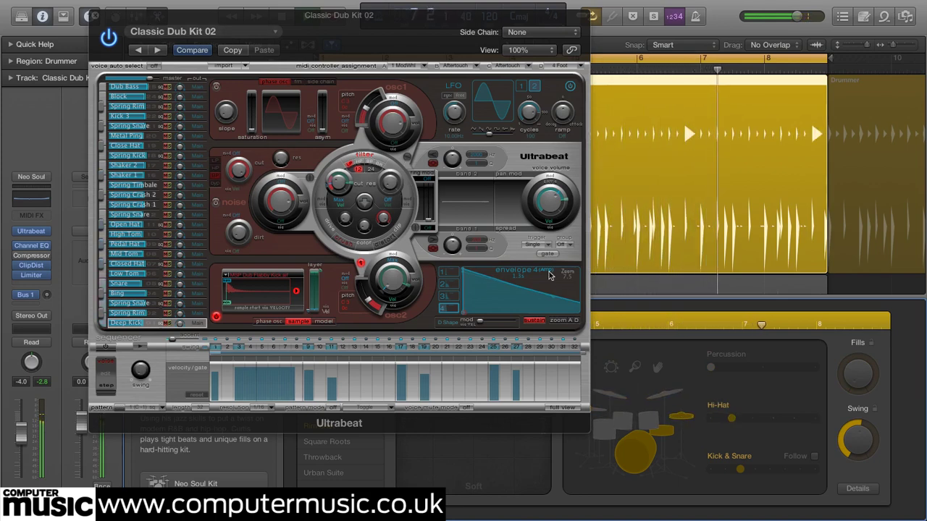
left_click_drag(731, 418, 794, 417)
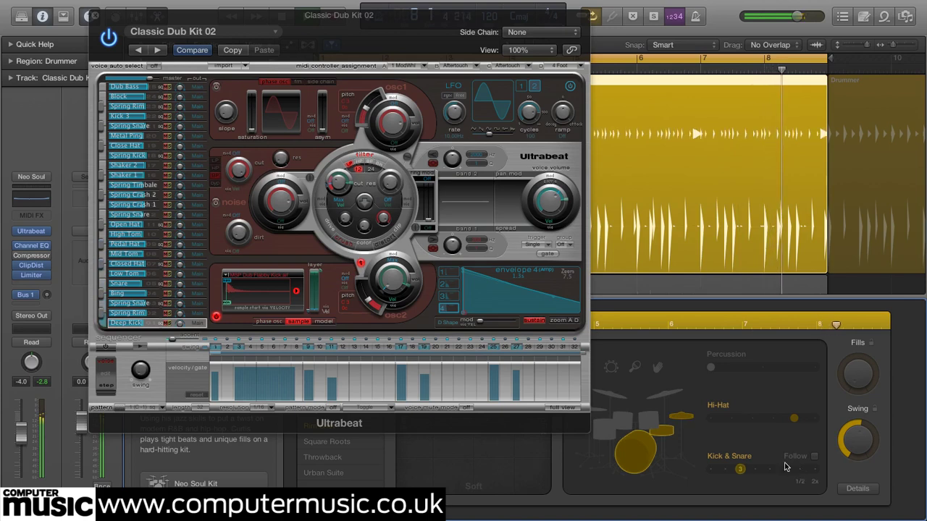
Step: Step Ultrabeat on through Classic Electro Kit to Classic Hip Hop Remix Kit to audition both kits
left_click(157, 50)
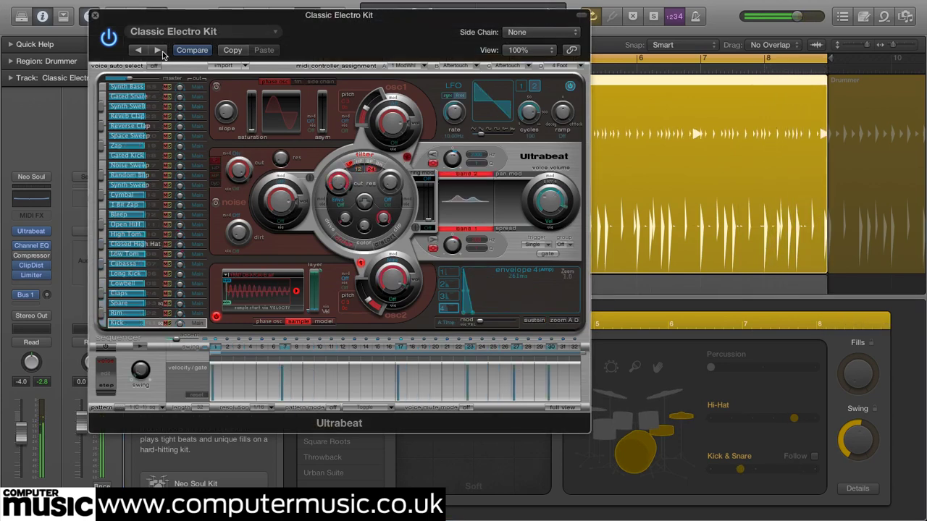
left_click(157, 50)
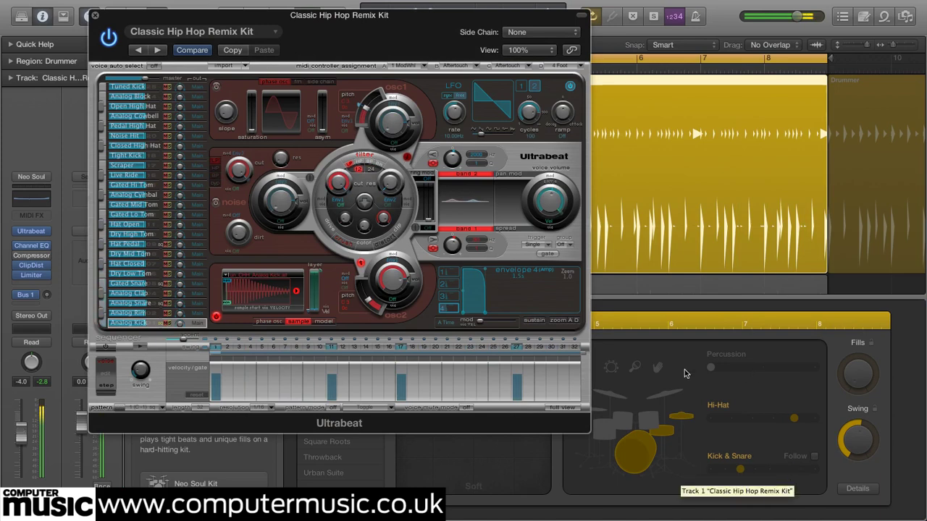
Step: Add handclap percussion to the Neo Soul drummer's groove and raise the amount of fills
left_click(658, 370)
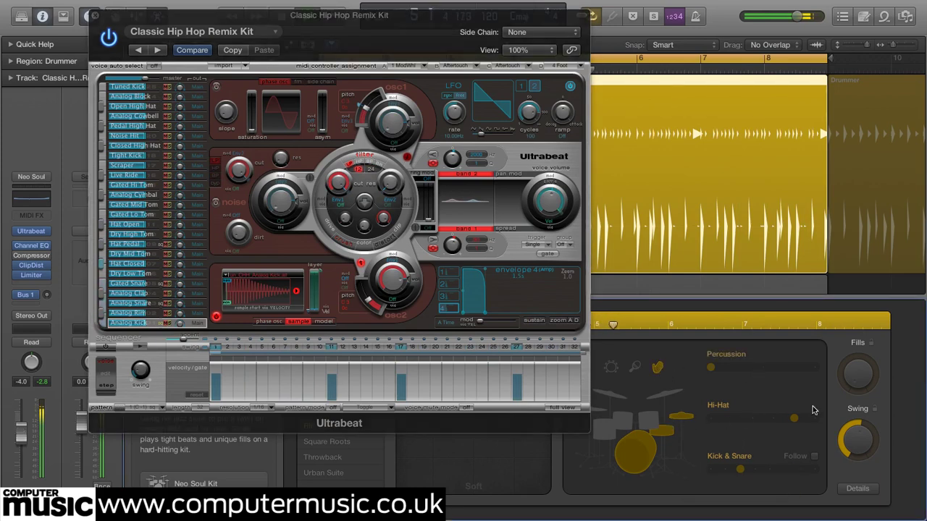
left_click_drag(854, 379, 861, 322)
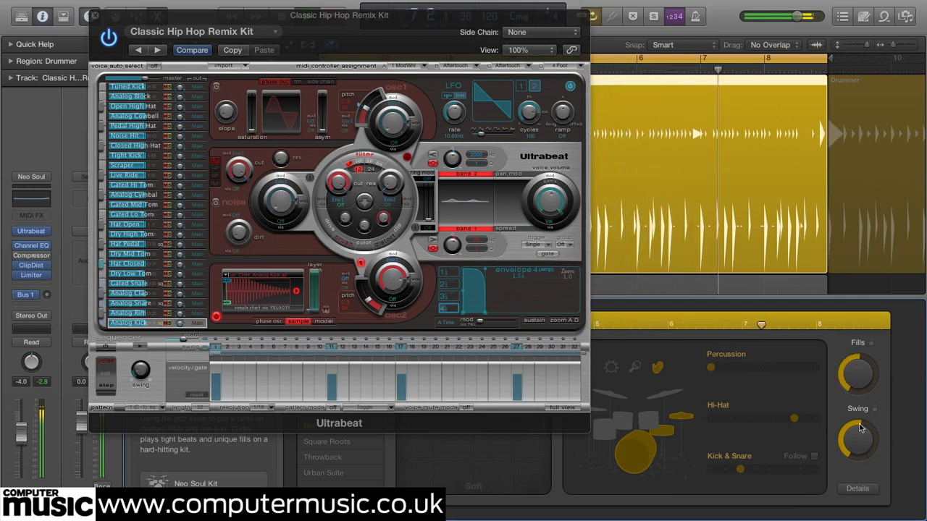
left_click(801, 470)
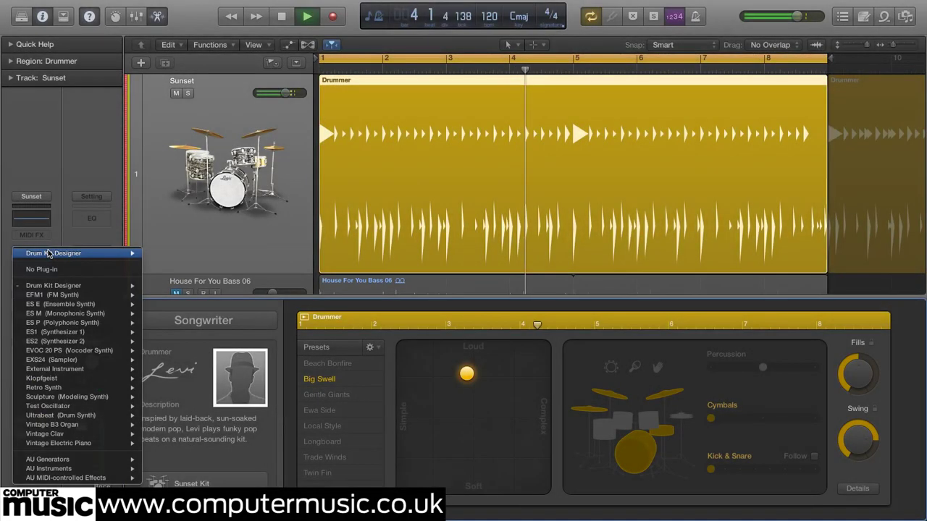
Step: Replace Drum Kit Designer with the stereo version of Native Instruments Battery 4 on the Sunset drummer track
mouse_move(138, 469)
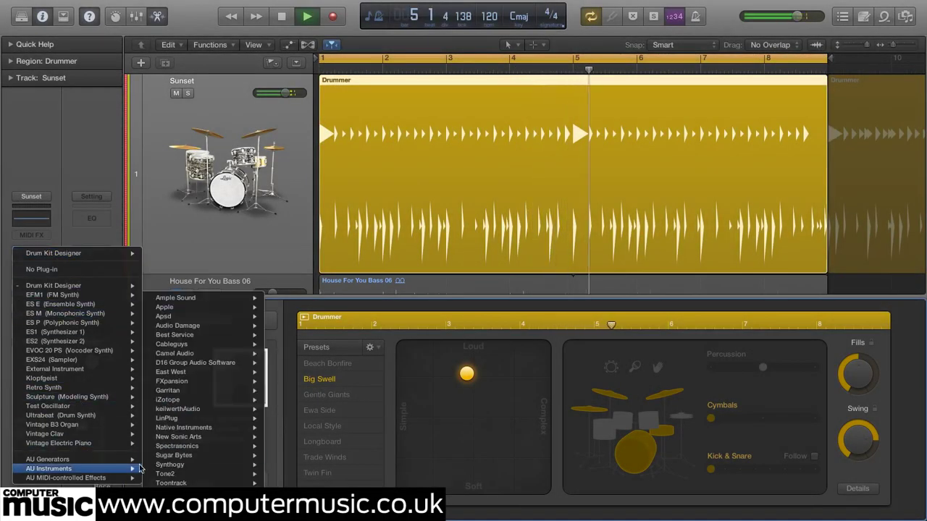
mouse_move(239, 427)
mouse_move(314, 448)
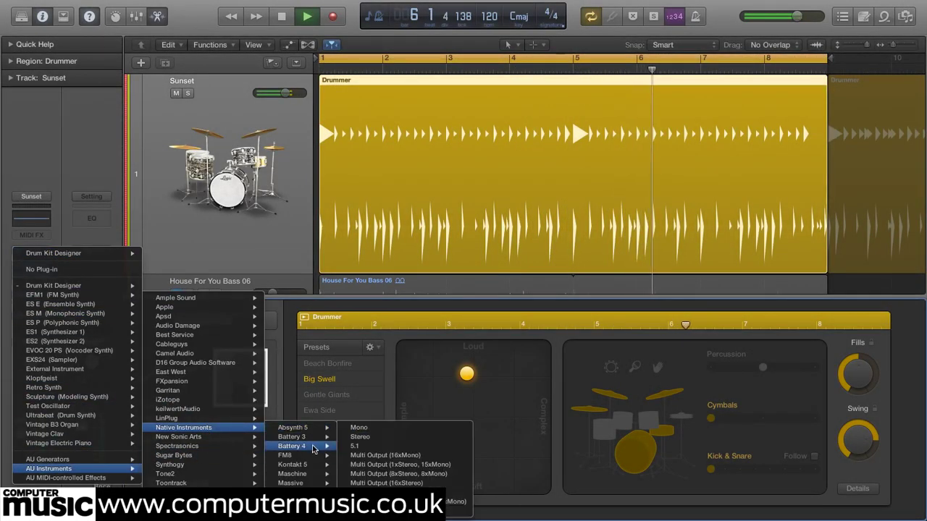
left_click(360, 437)
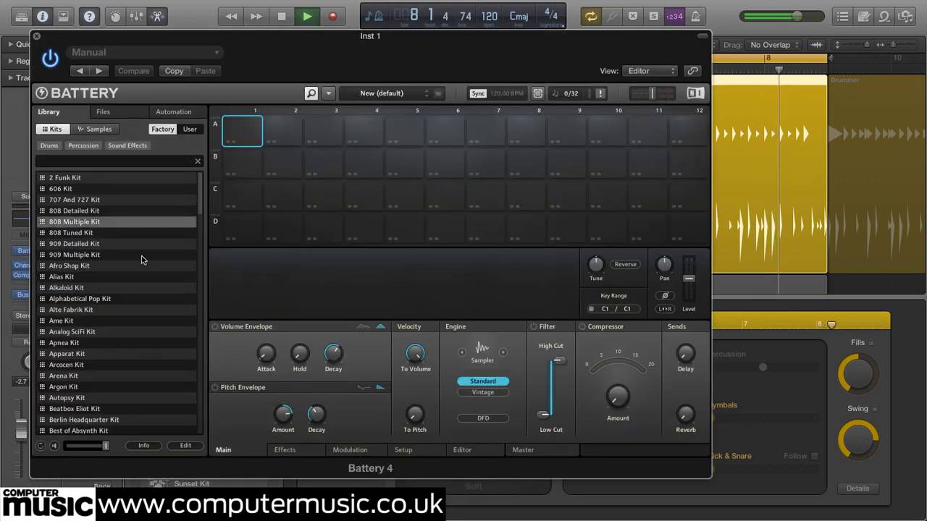
Step: Load Ame Kit and then Apnea Kit in Battery 4, and move its window clear of the channel strips
double_click(97, 321)
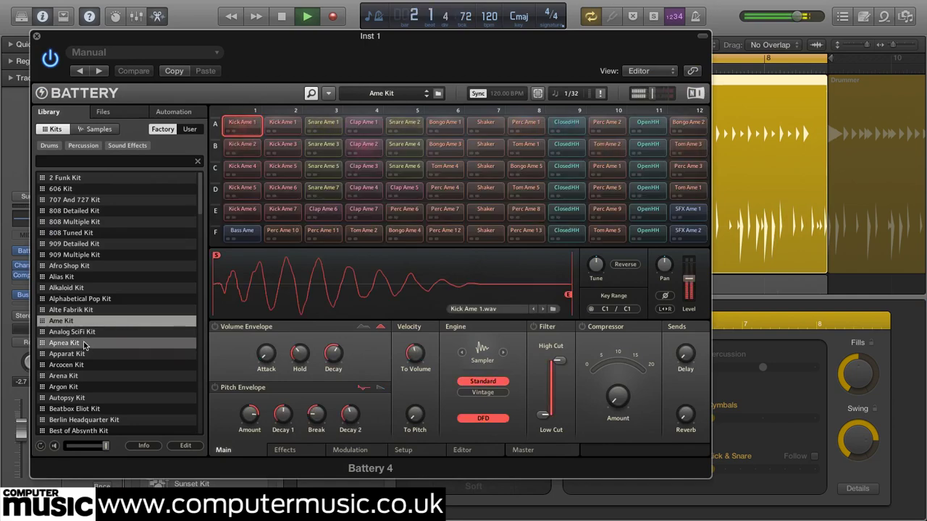
double_click(94, 344)
scroll(107, 337, "down", 5)
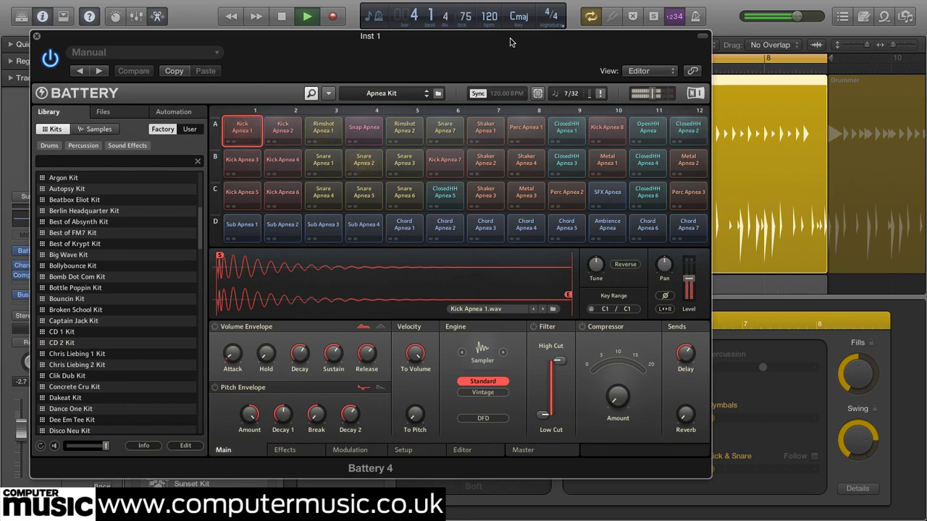
left_click_drag(509, 38, 607, 4)
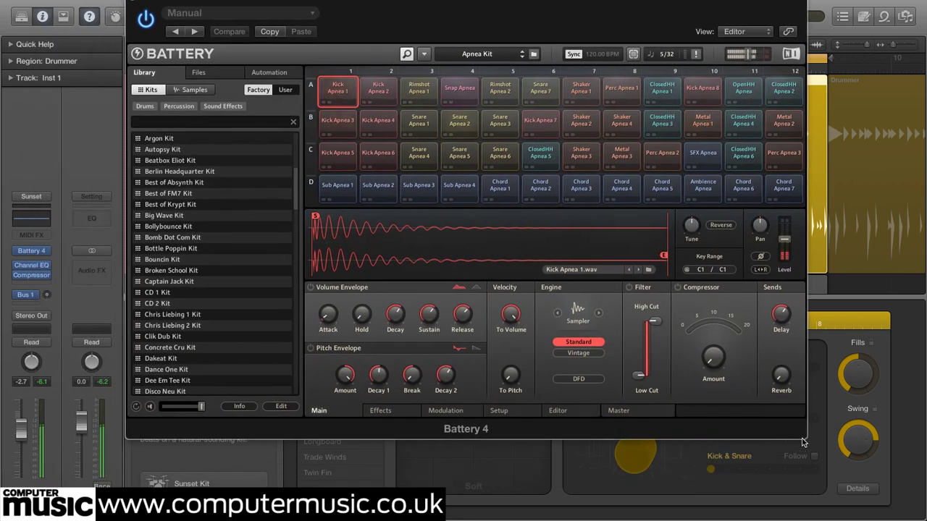
Step: Audition Clik Dub Kit and then Fat Step Kit in Battery 4, and close the plug-in window
double_click(162, 336)
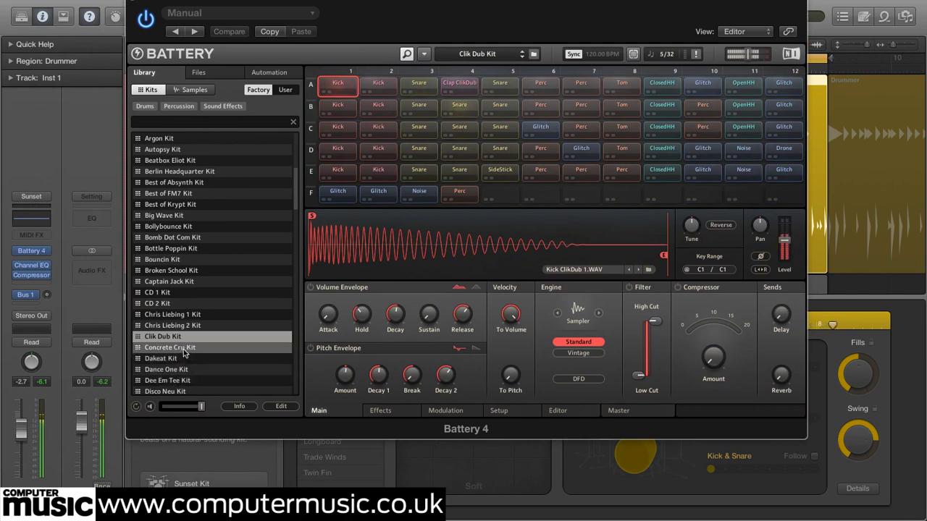
scroll(181, 347, "down", 5)
double_click(163, 325)
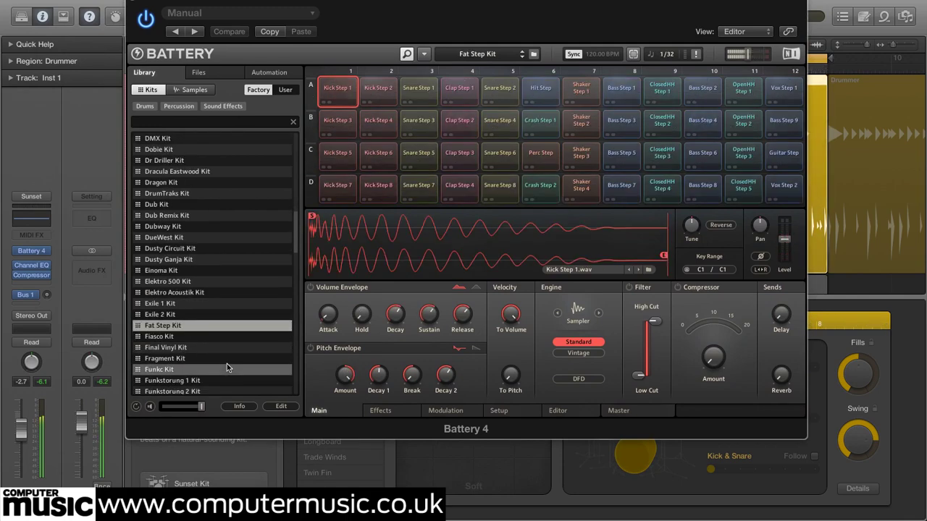
left_click_drag(375, 10, 357, 38)
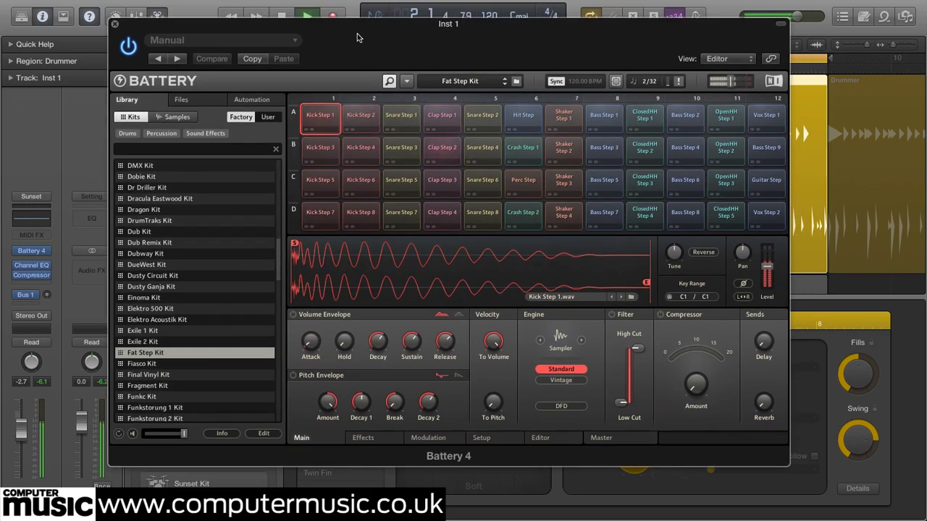
left_click(116, 26)
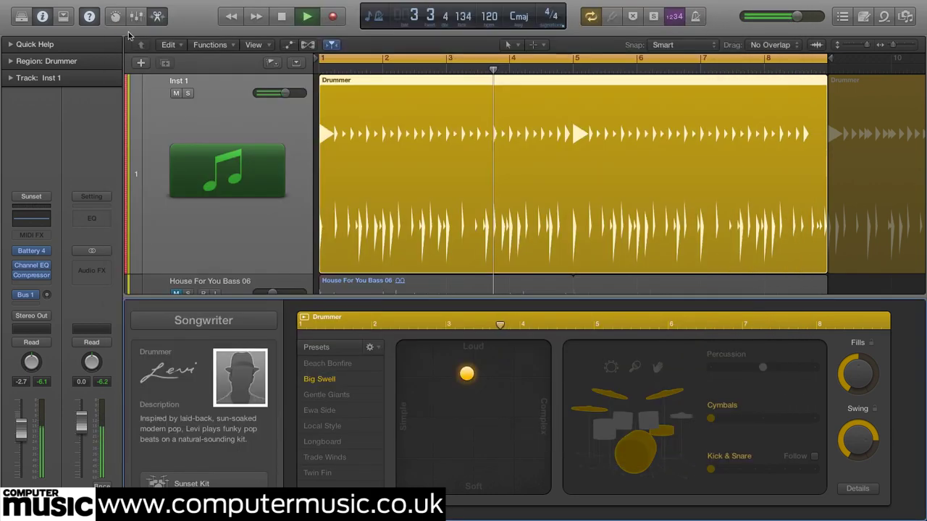
Step: Replace Battery 4 with FXpansion Tremor as the track's instrument and move its window clear of the channel strips
left_click(47, 253)
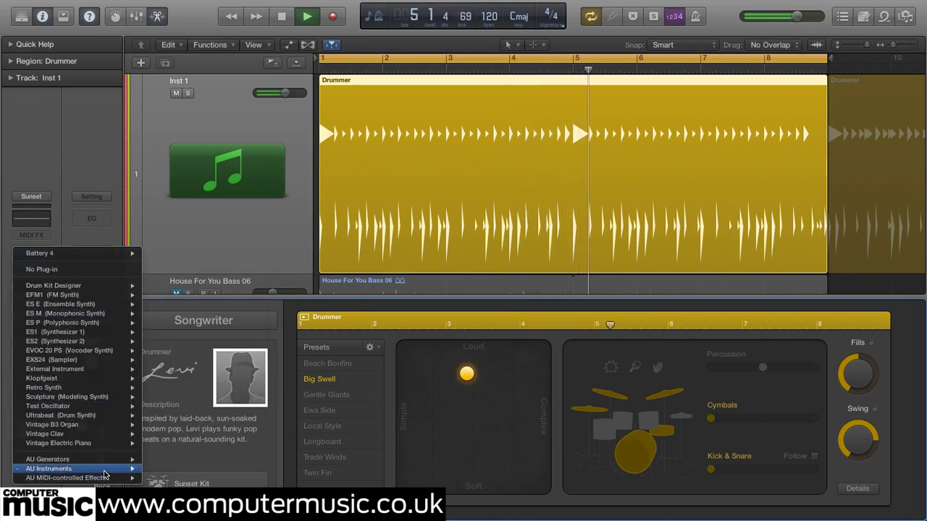
mouse_move(124, 469)
mouse_move(208, 382)
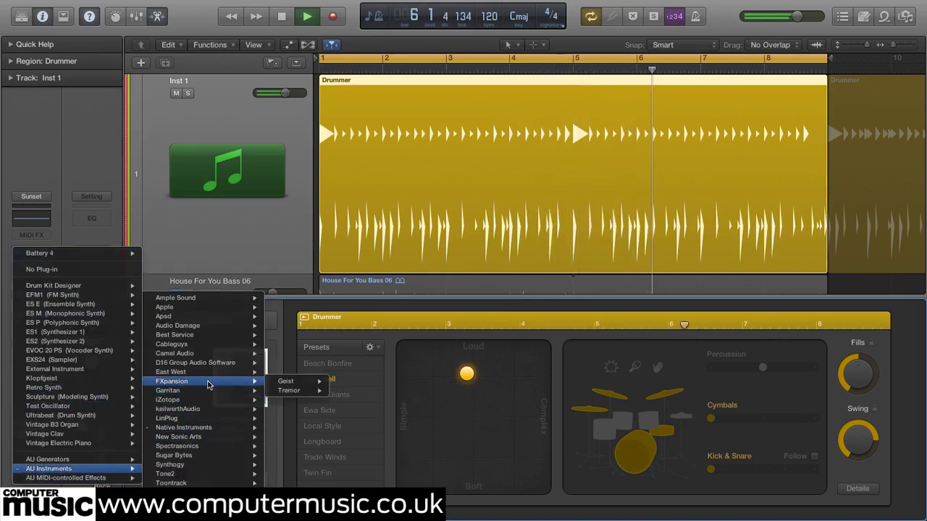
mouse_move(296, 392)
left_click(365, 400)
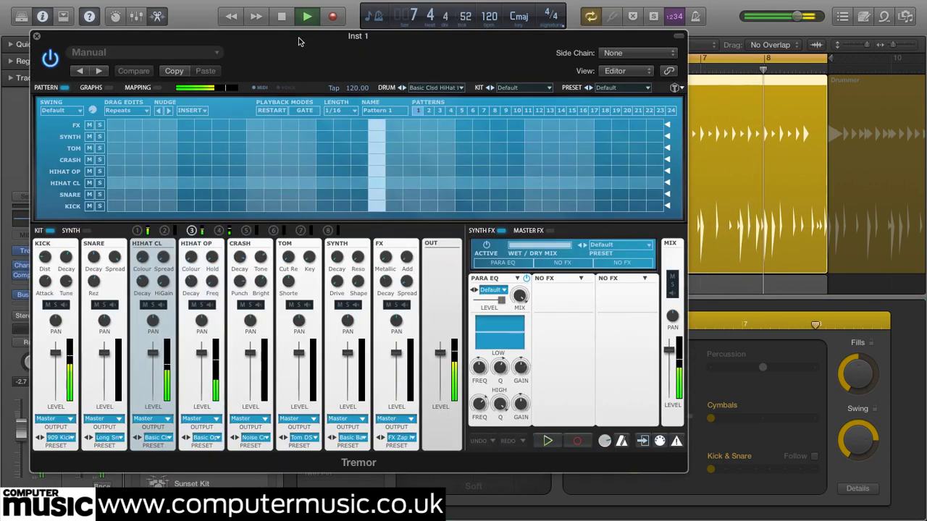
left_click_drag(207, 35, 365, 35)
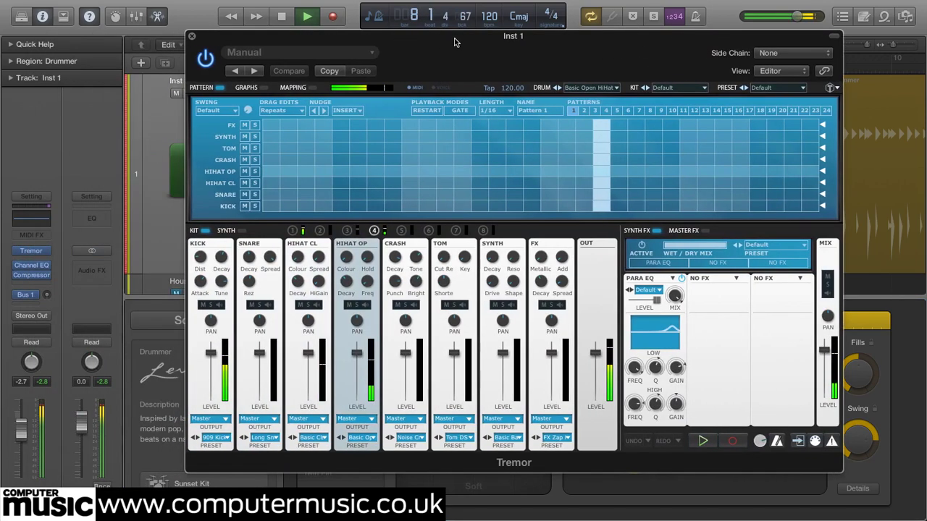
Step: Load the factory Breaks kit Funkybreakzkit KJ in Tremor, and step on to the Groove Flange EDT kit
left_click(364, 56)
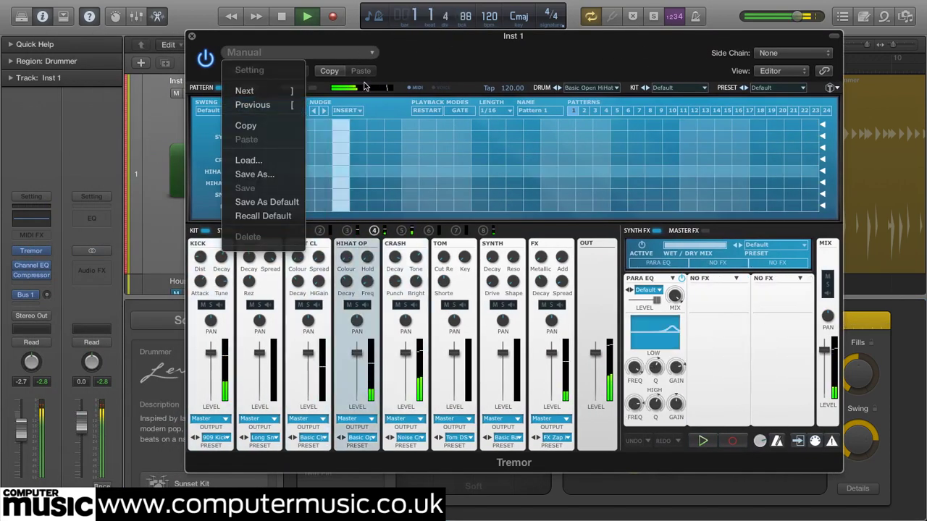
left_click(443, 61)
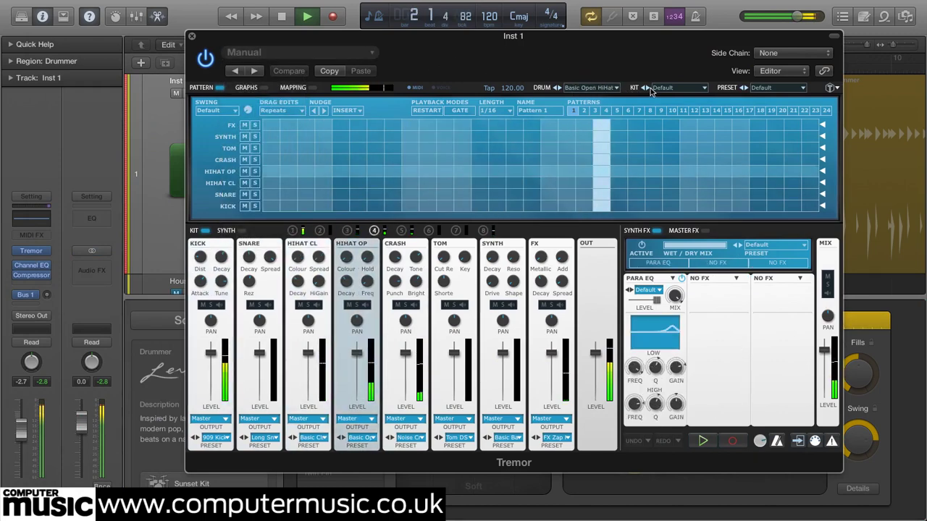
left_click(673, 88)
mouse_move(680, 135)
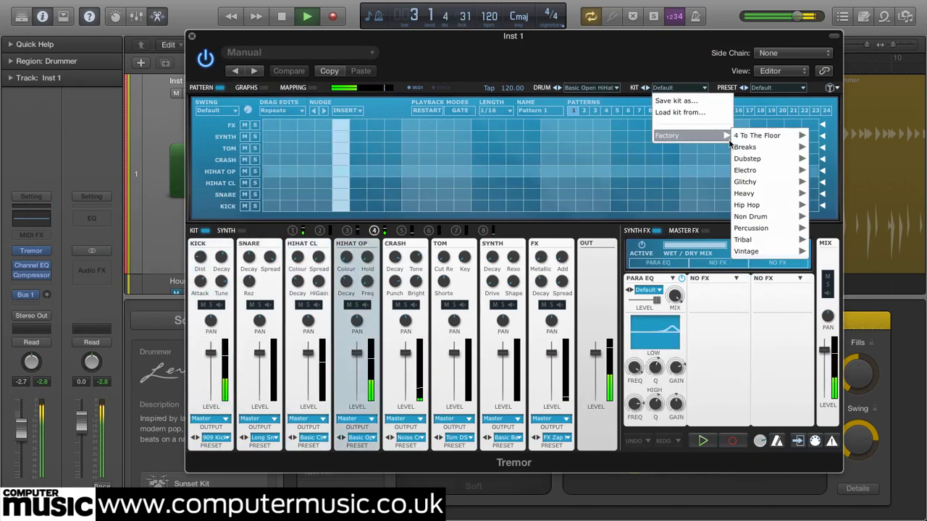
mouse_move(747, 160)
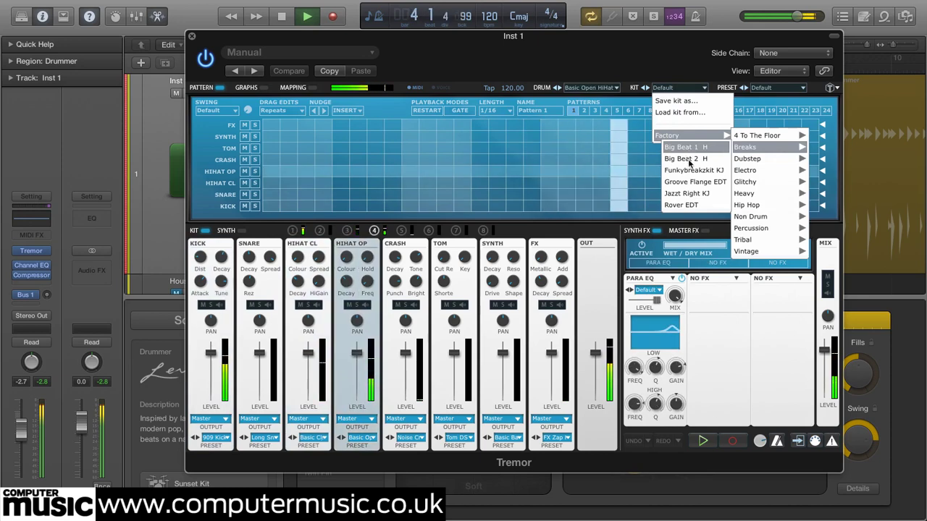
left_click(691, 170)
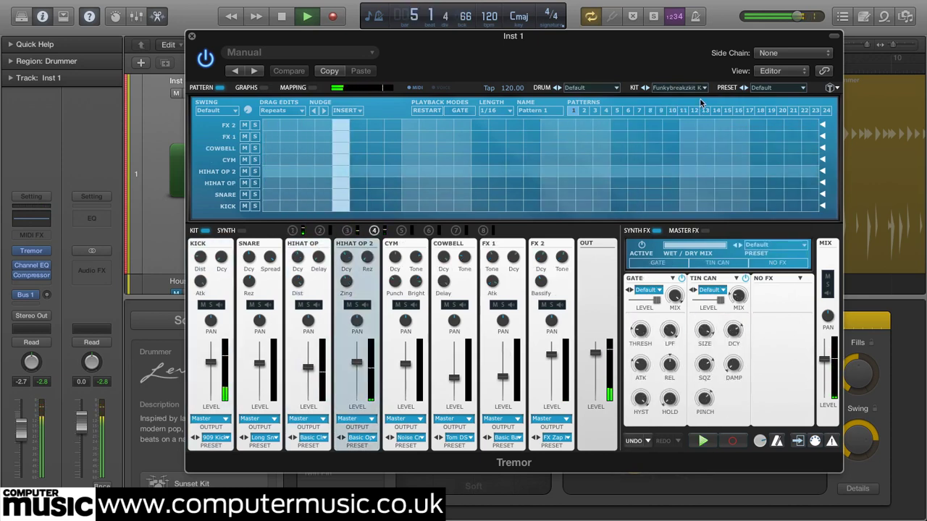
left_click(647, 88)
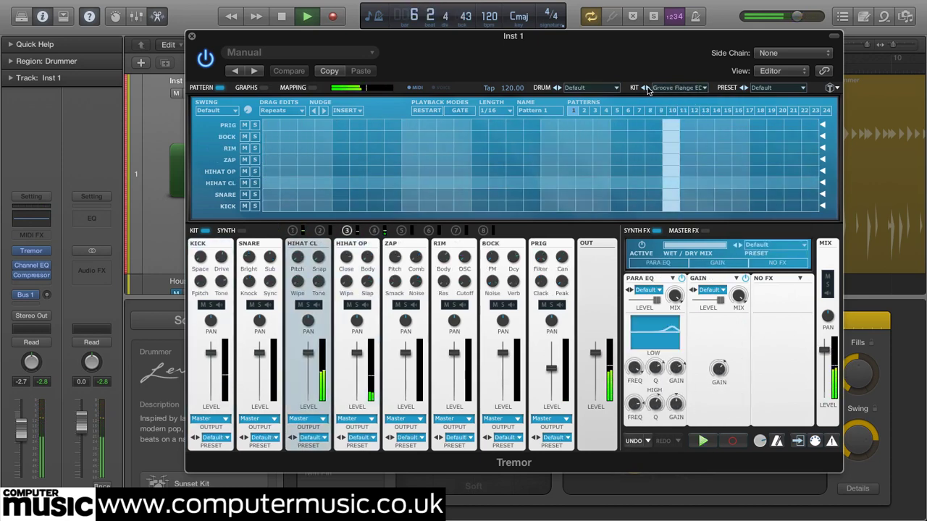
Step: Load the factory Hip Hop kit Dirt Two DS in Tremor and move the plug-in window off the Drummer controls
left_click(695, 88)
mouse_move(669, 135)
mouse_move(751, 206)
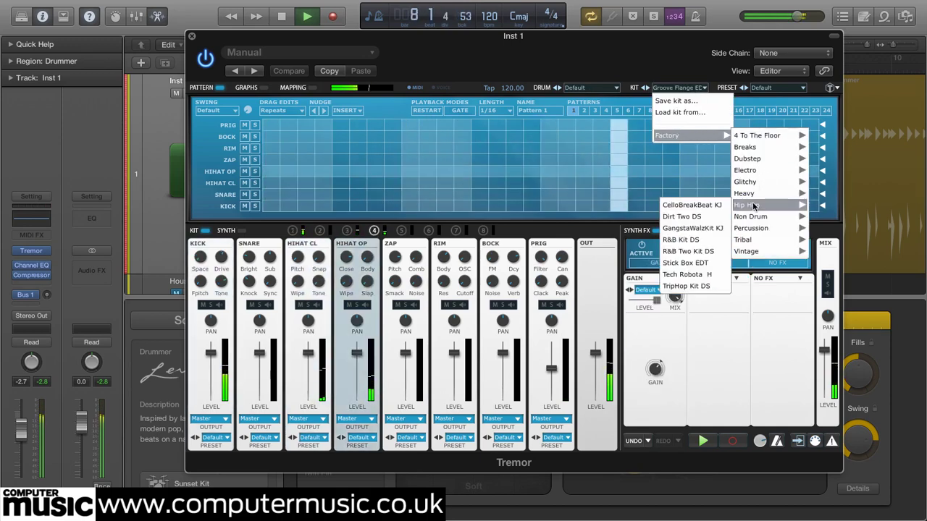
left_click(681, 216)
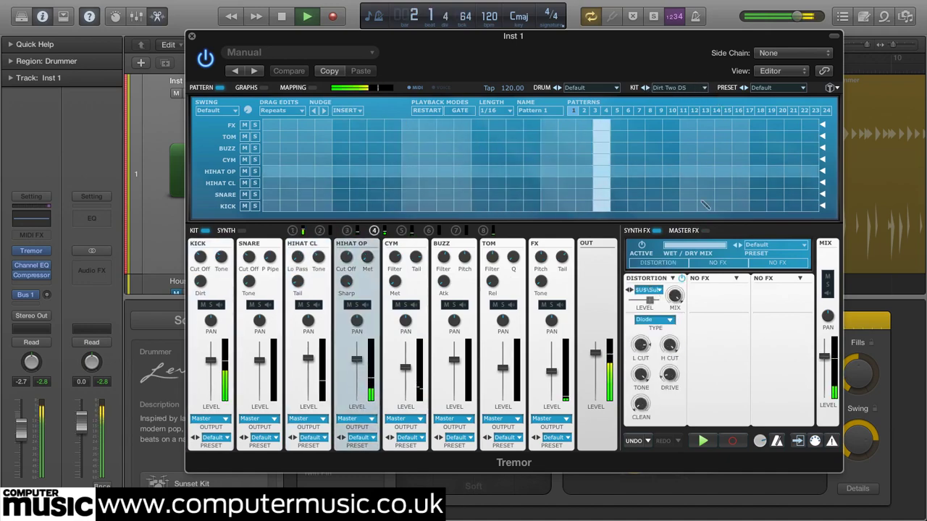
left_click_drag(474, 40, 57, 5)
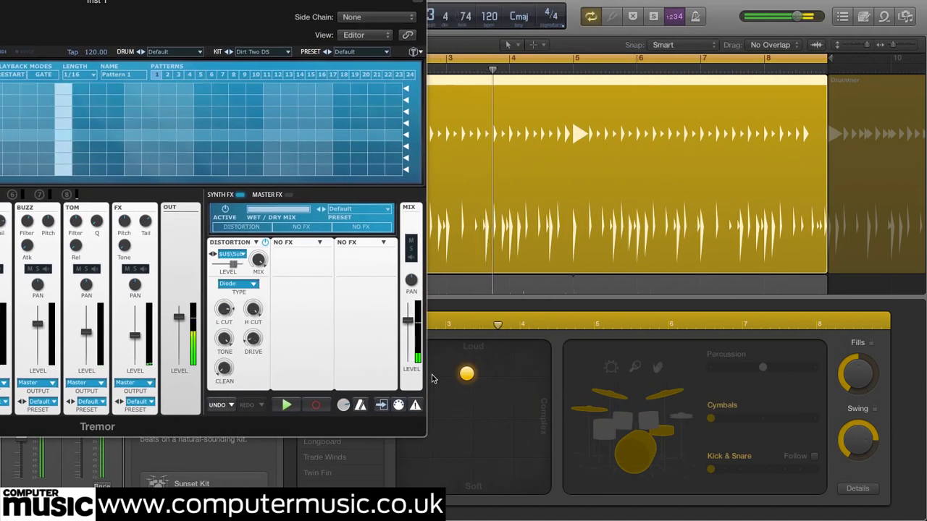
Step: Try the groove on the hi-hat, raise the Kick & Snare variation, and return the groove to the cymbals
left_click(478, 410)
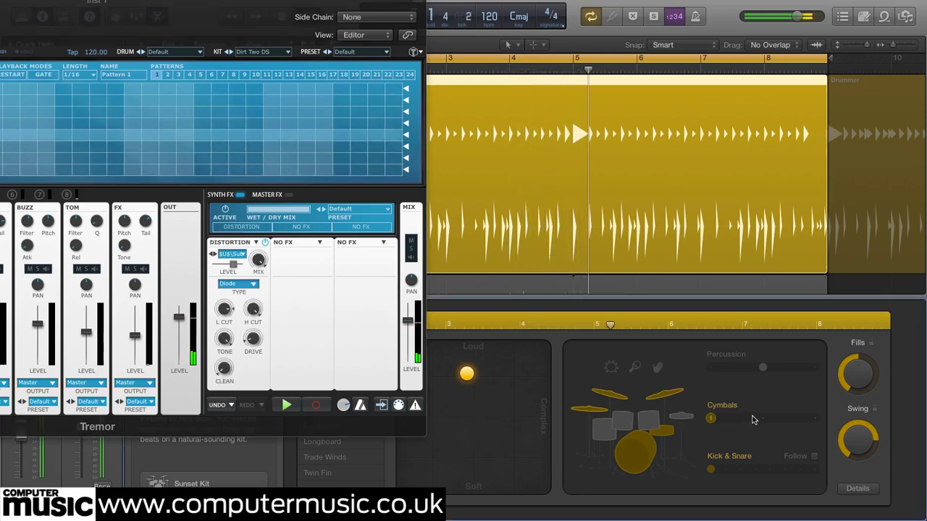
left_click(688, 422)
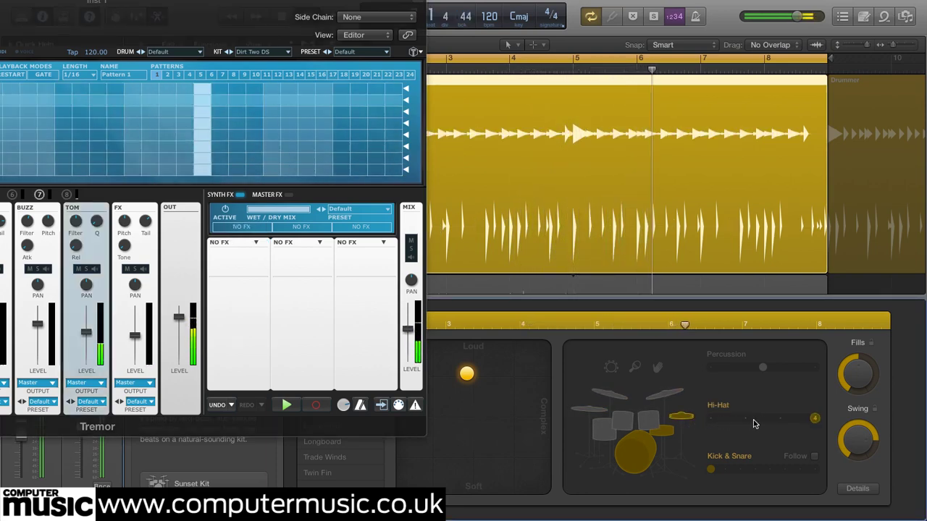
left_click(755, 469)
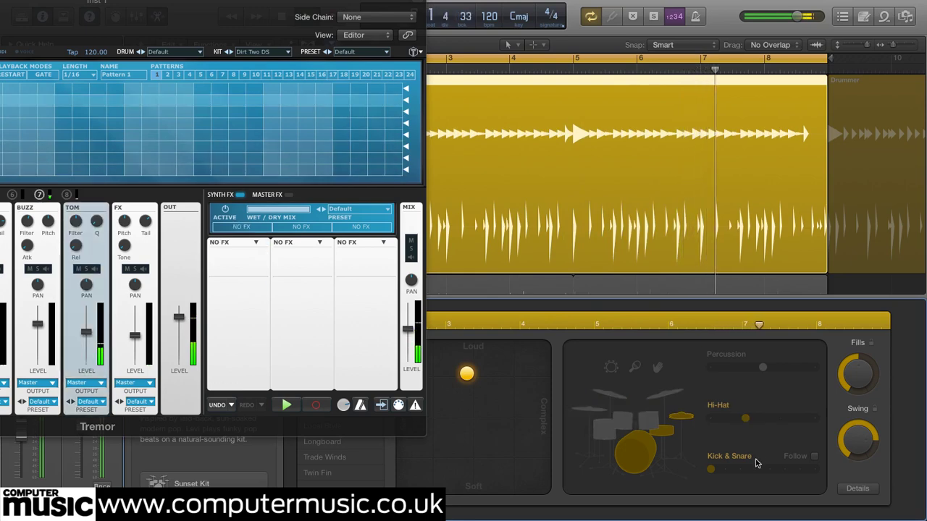
left_click(662, 394)
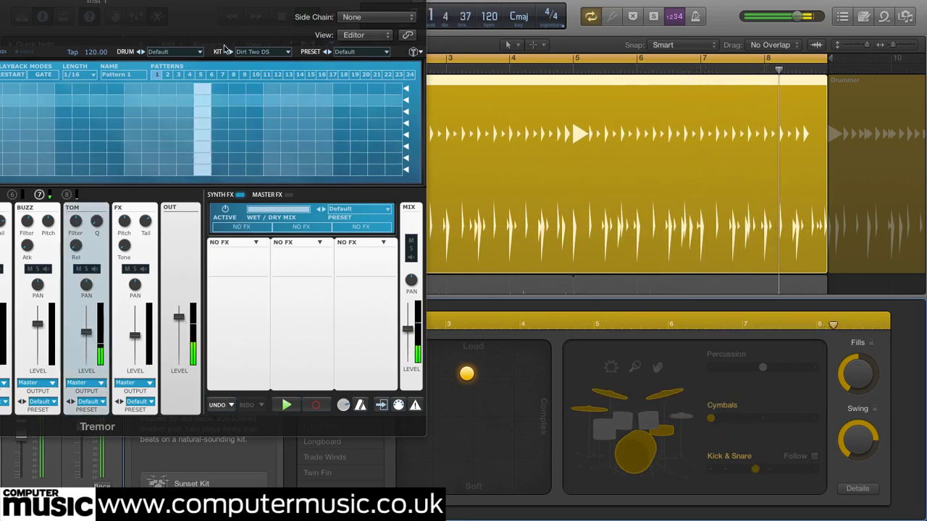
Step: Load Tremor's factory Dubstep kit Bass Kit DS, and switch the drummer's groove to the toms and on to the hi-hat
left_click(279, 52)
mouse_move(308, 99)
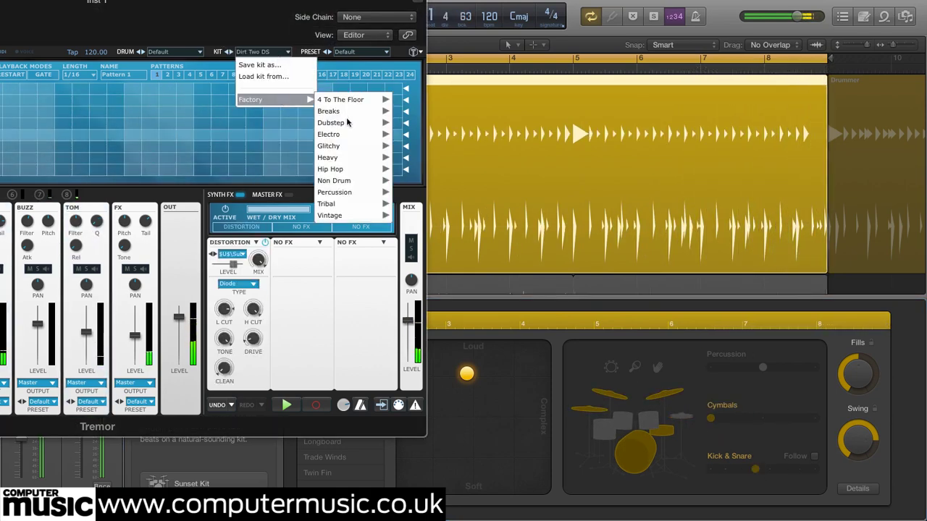
mouse_move(364, 123)
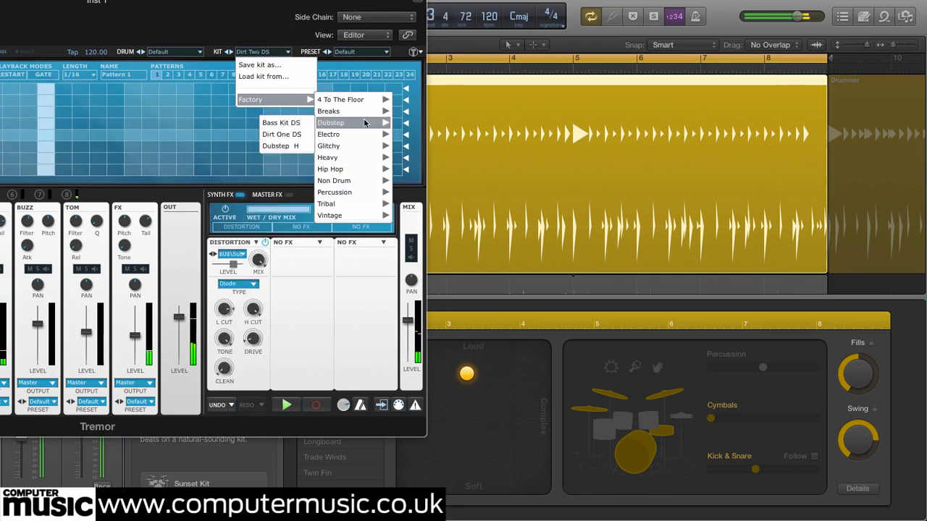
left_click(275, 123)
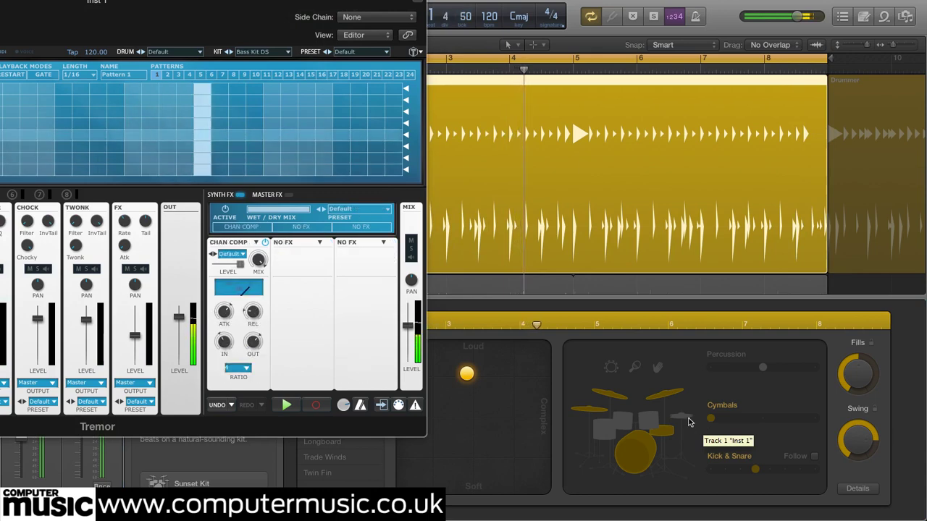
left_click(646, 419)
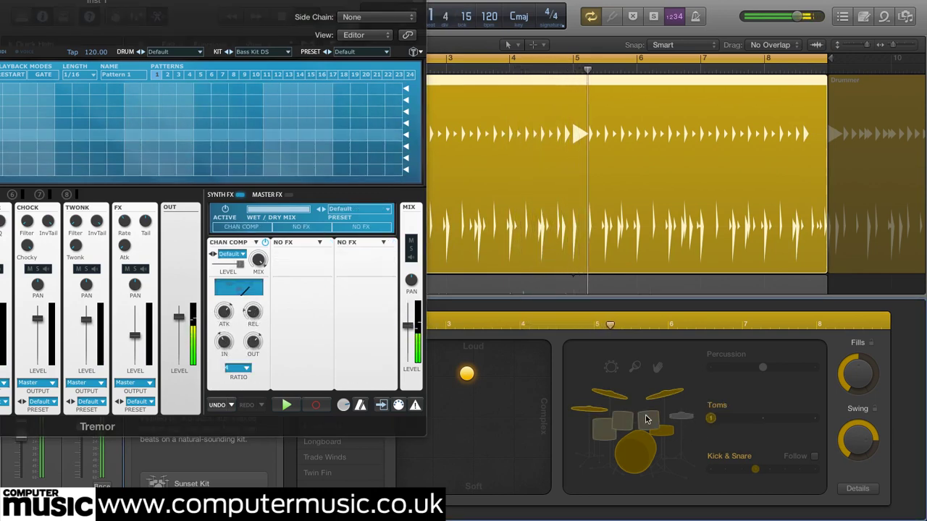
left_click(681, 420)
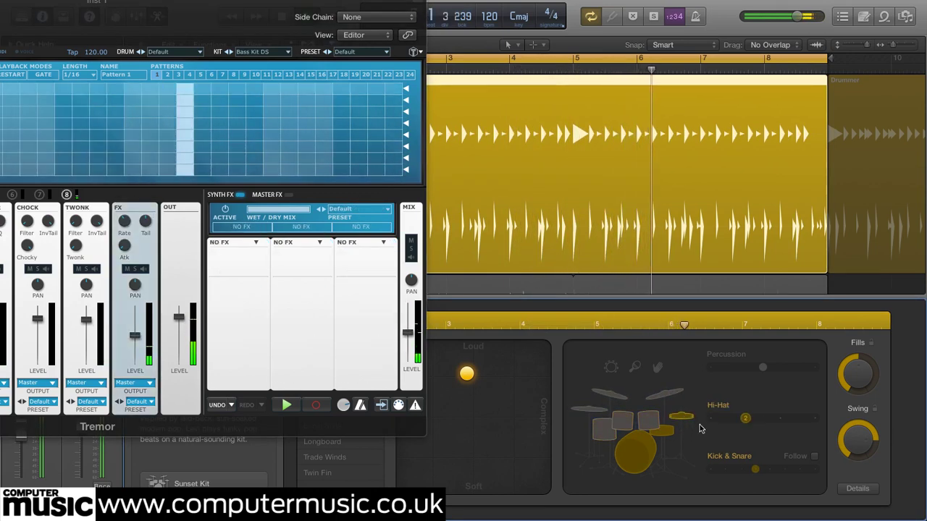